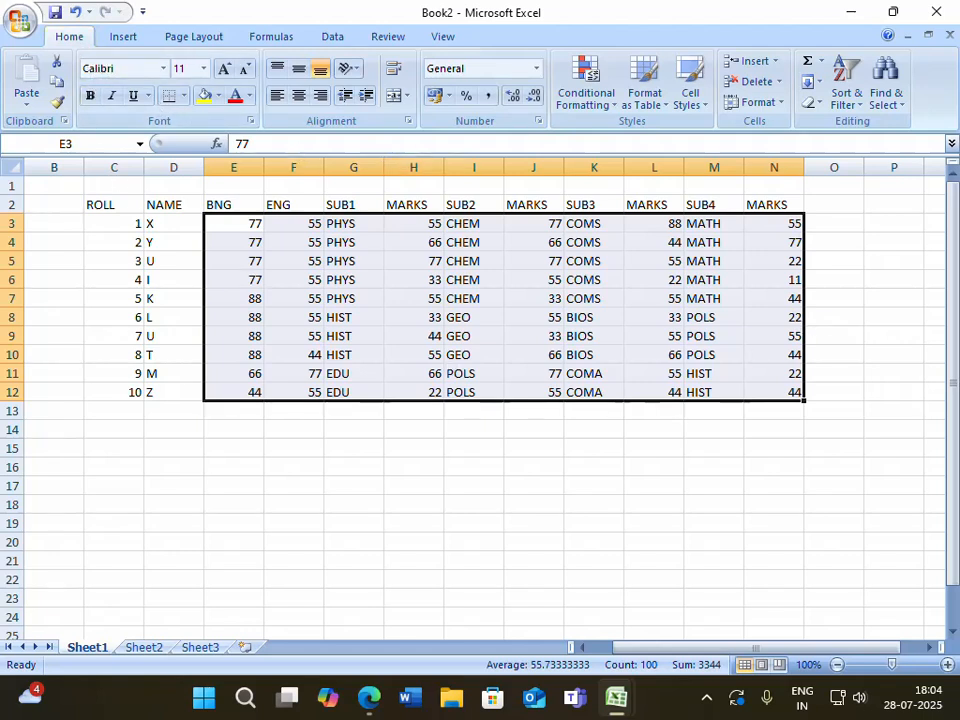
- Create a conditional formatting rule on E3:N12 for cells containing a value less than 30
{"action": "left_click", "coordinate": [600, 108]}
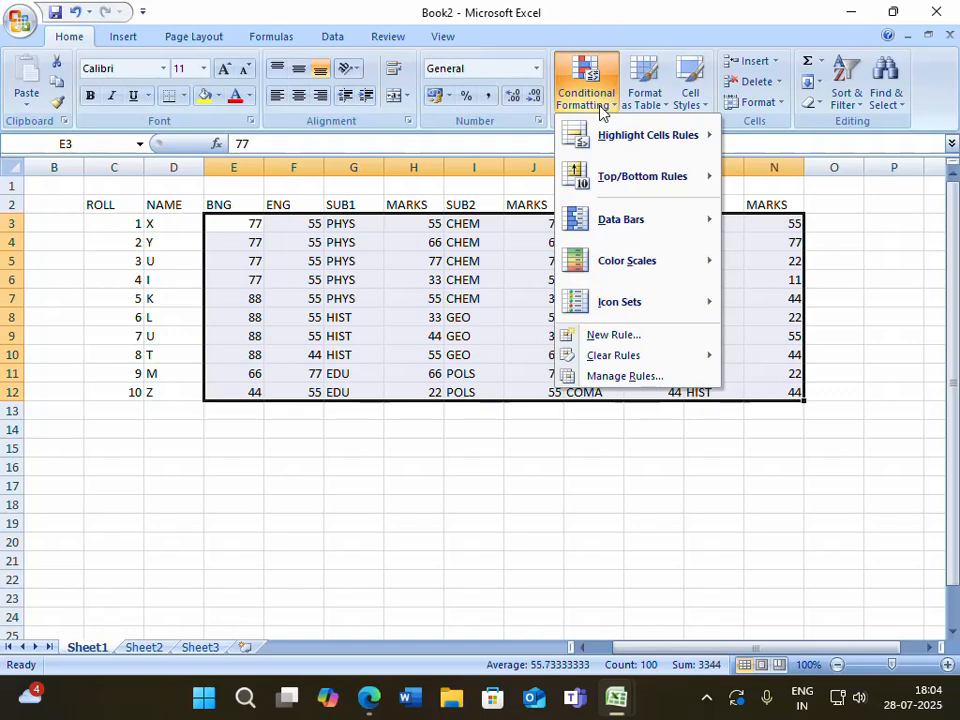
{"action": "left_click", "coordinate": [621, 334]}
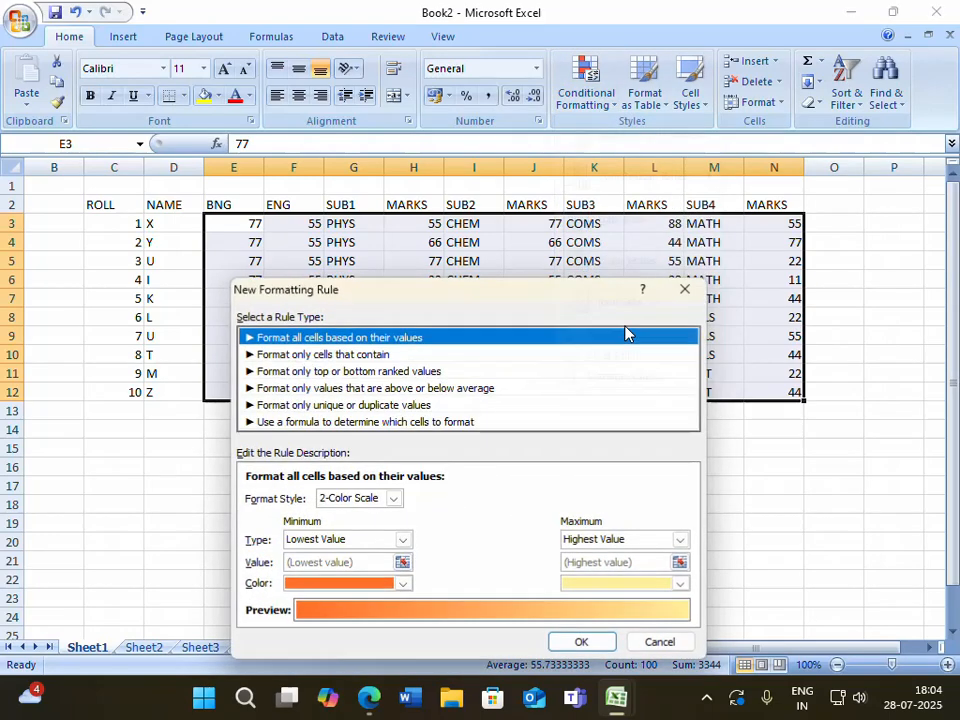
{"action": "left_click", "coordinate": [297, 357]}
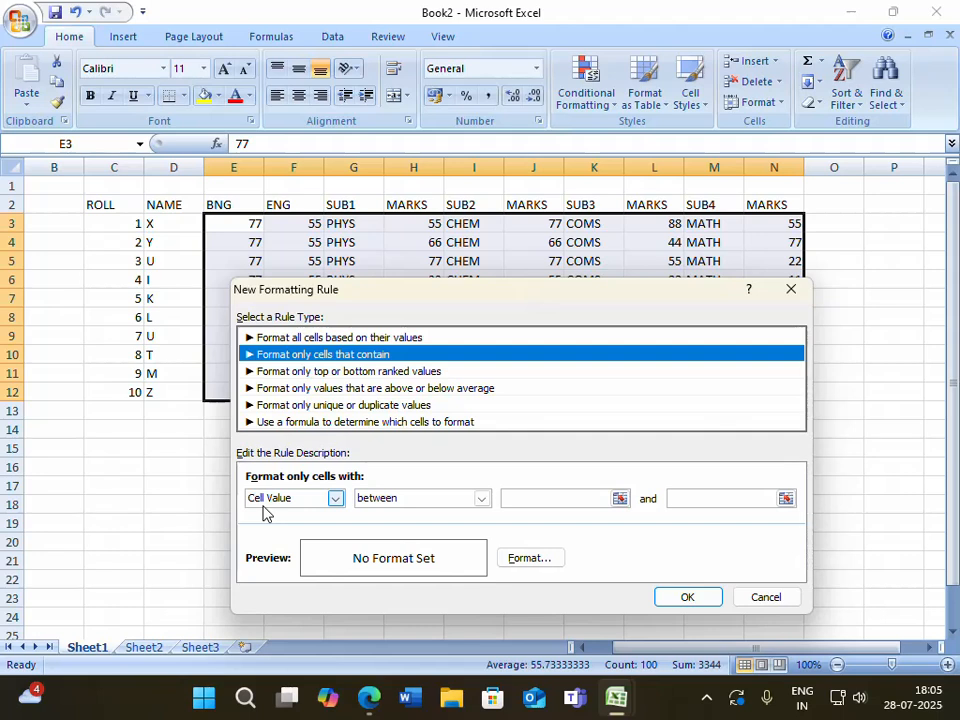
{"action": "left_click", "coordinate": [481, 498]}
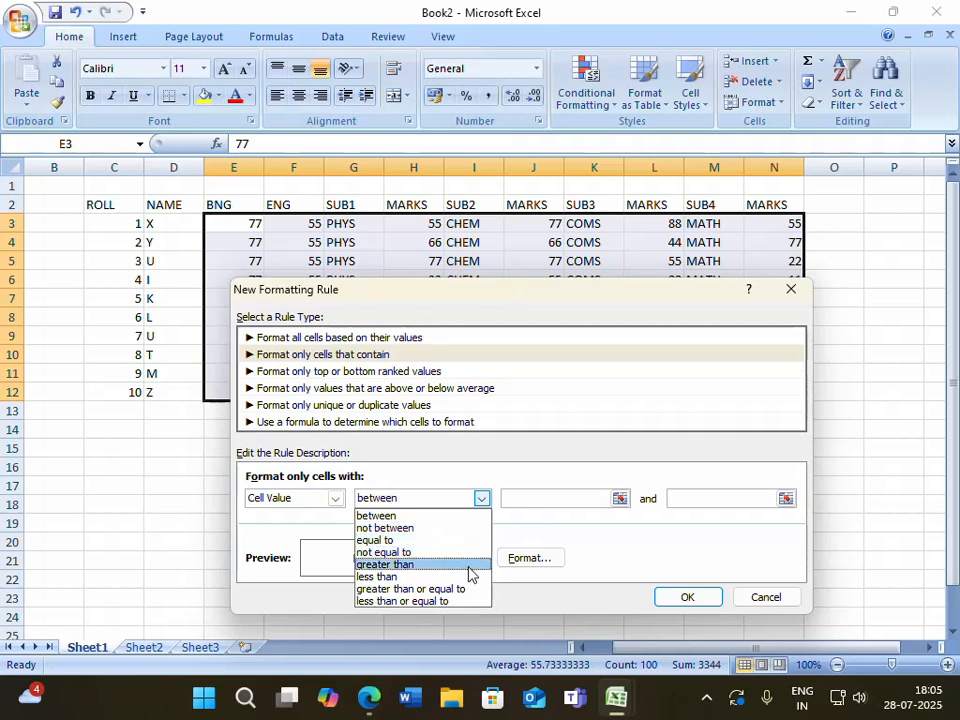
{"action": "left_click", "coordinate": [469, 576]}
{"action": "left_click", "coordinate": [680, 498]}
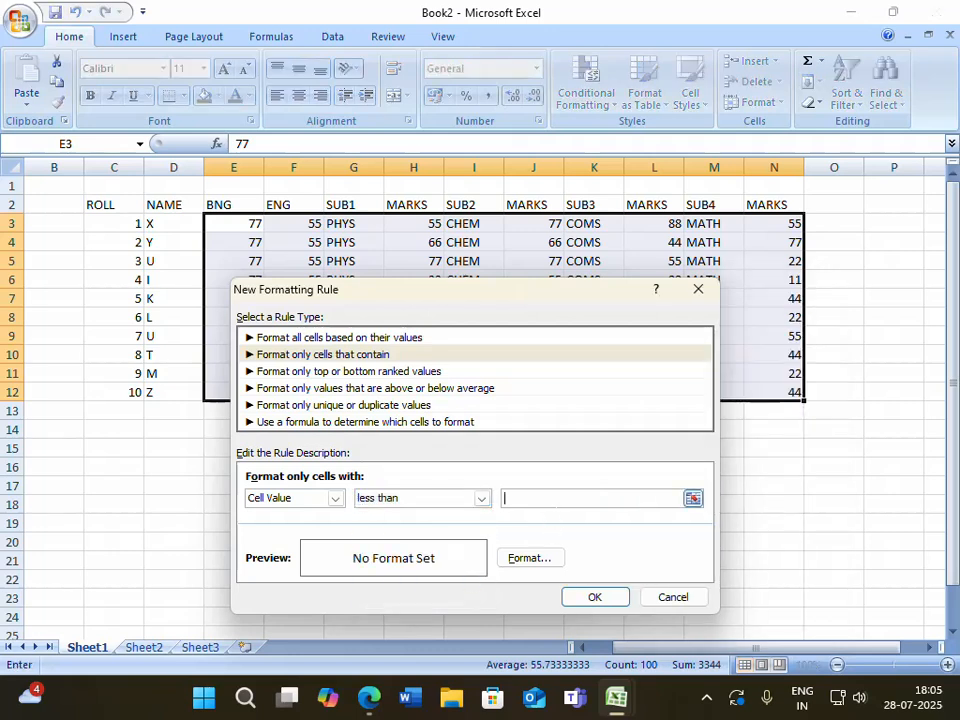
{"action": "type", "text": "30"}
- Set the rule's format to a bold italic red font and apply the rule to the marks range
{"action": "left_click", "coordinate": [536, 562]}
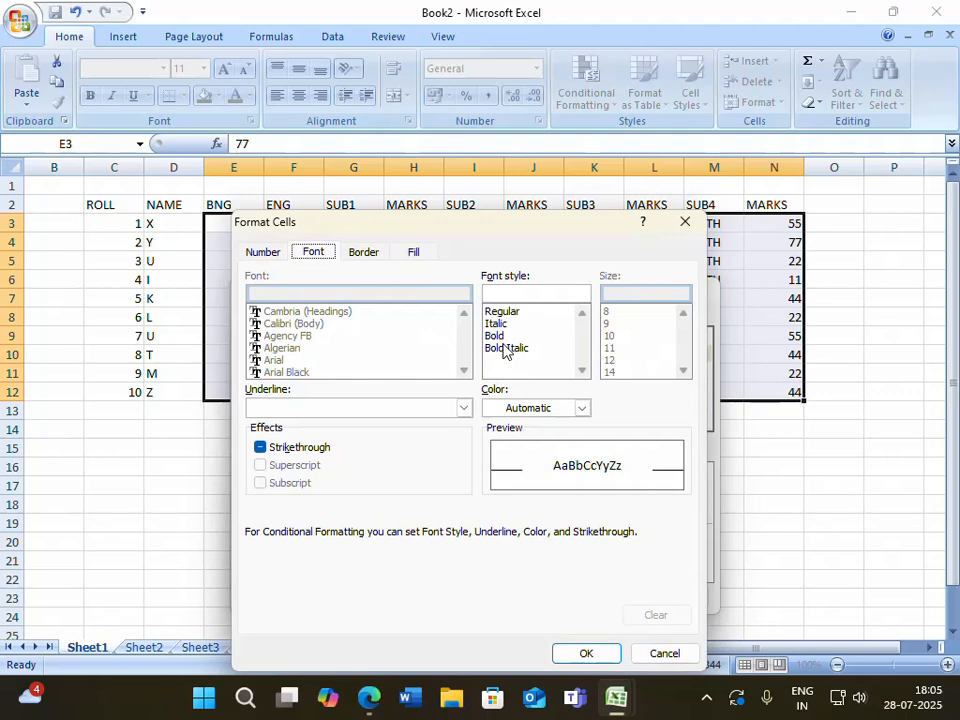
{"action": "left_click", "coordinate": [505, 348]}
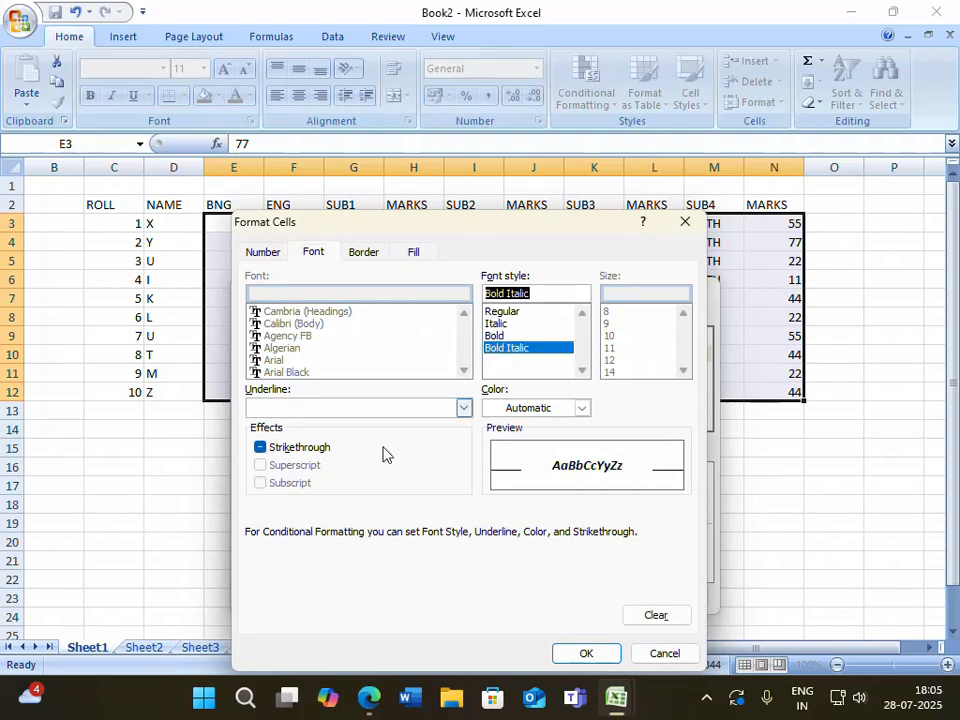
{"action": "left_click", "coordinate": [582, 408]}
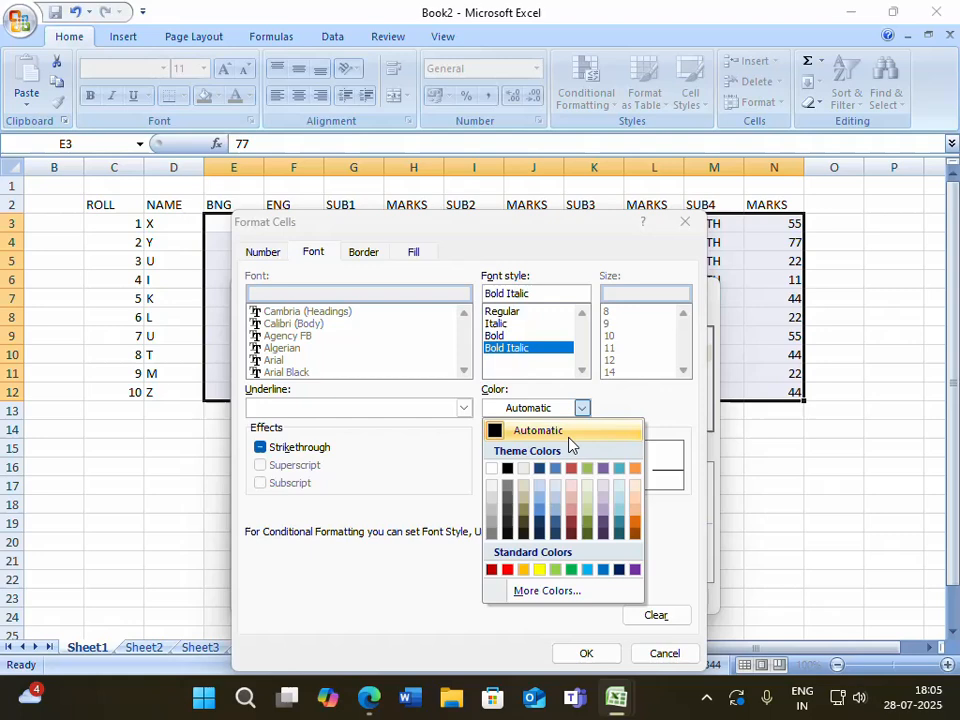
{"action": "left_click", "coordinate": [506, 572]}
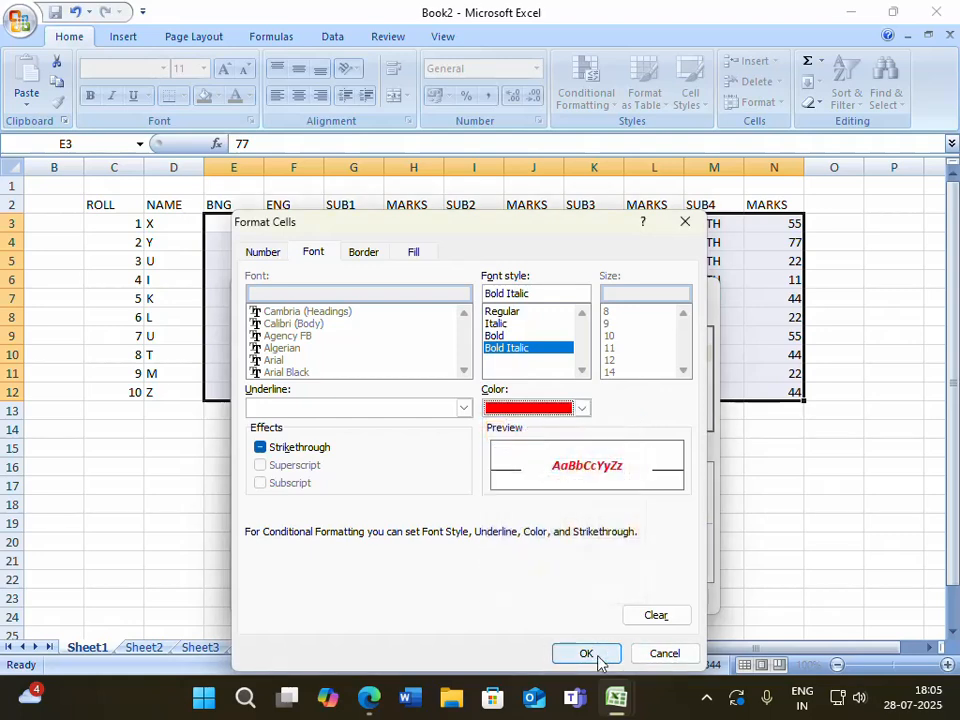
{"action": "left_click", "coordinate": [597, 656]}
{"action": "left_click", "coordinate": [598, 600]}
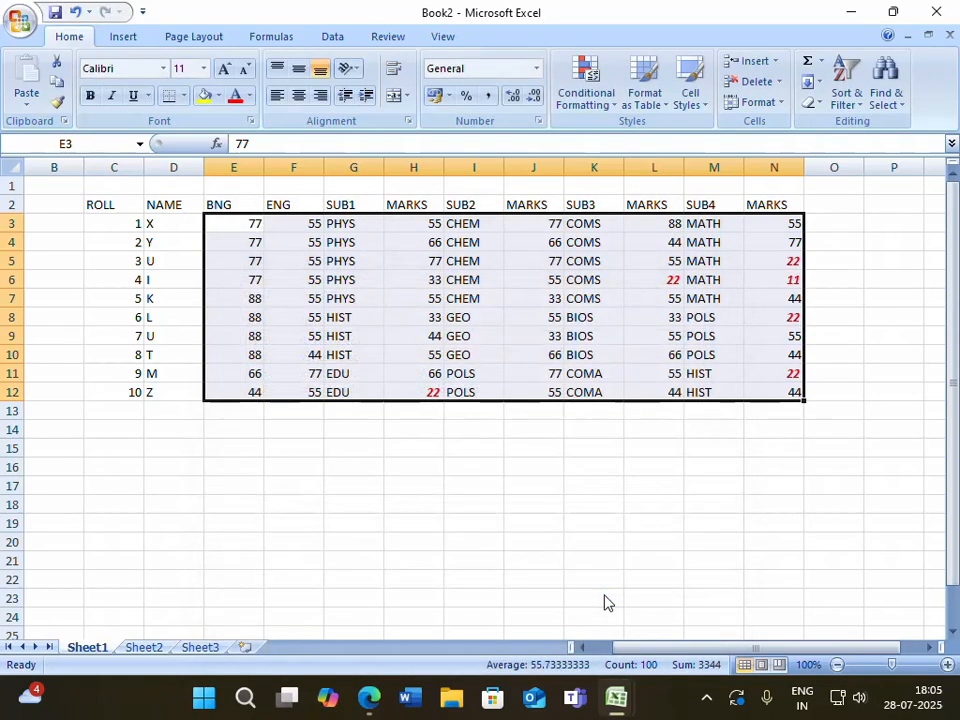
{"action": "left_click", "coordinate": [630, 490]}
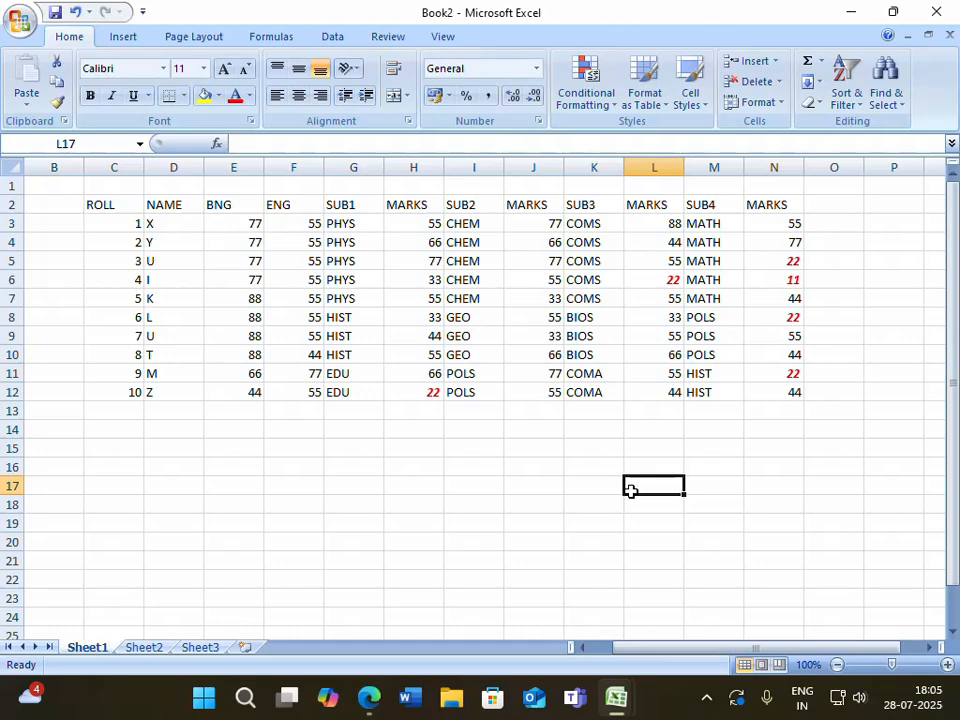
- Change the EDU marks of roll 10 in H12 to 77
{"action": "left_click", "coordinate": [396, 392]}
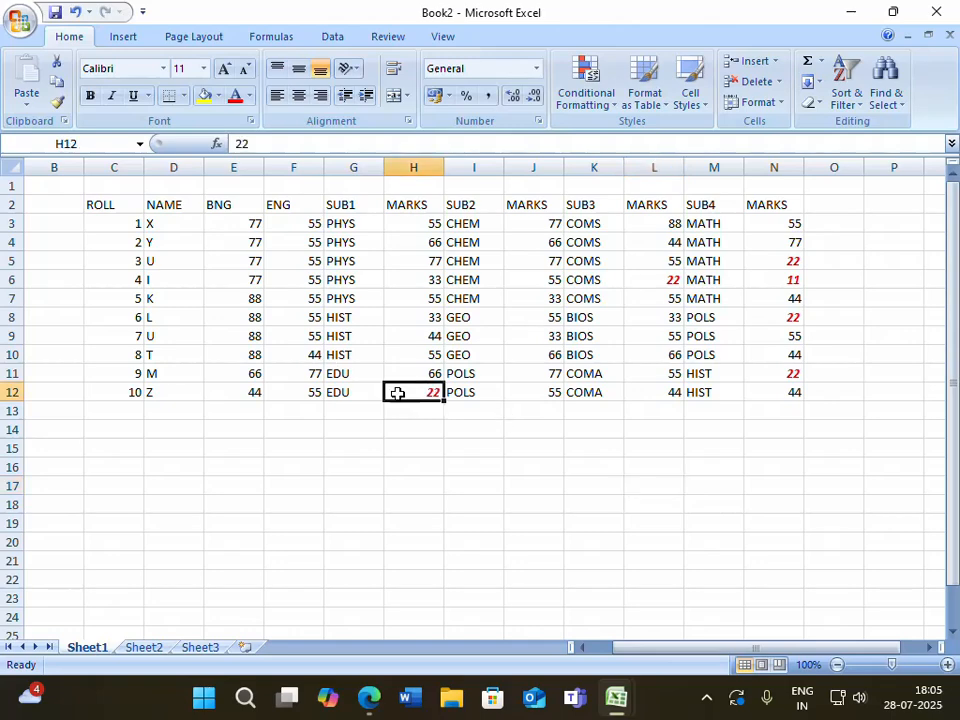
{"action": "type", "text": "77"}
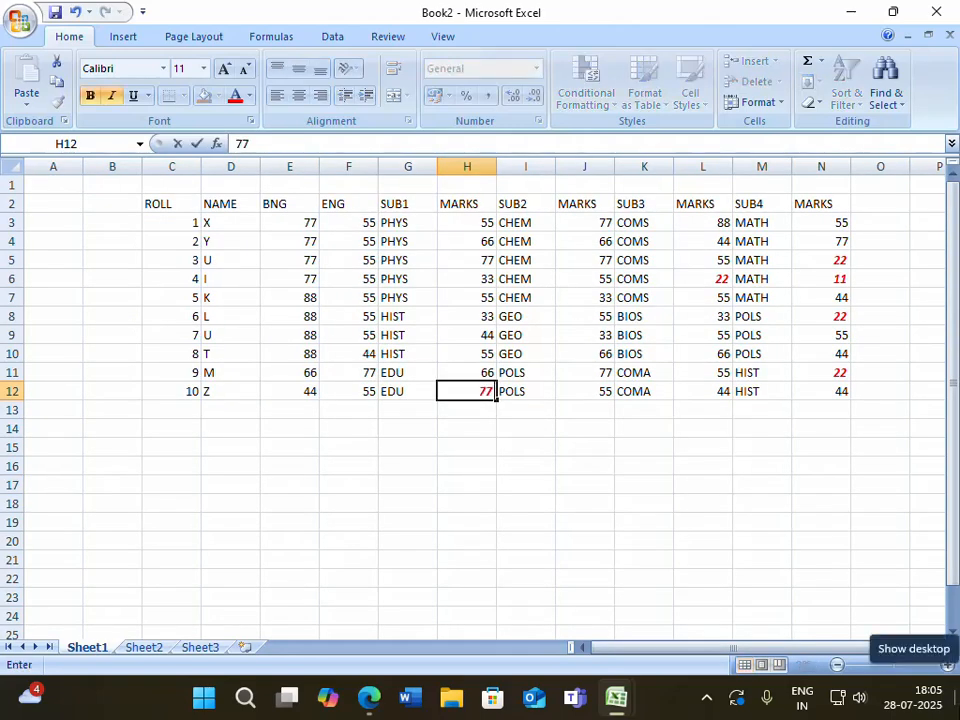
{"action": "left_click", "coordinate": [530, 447]}
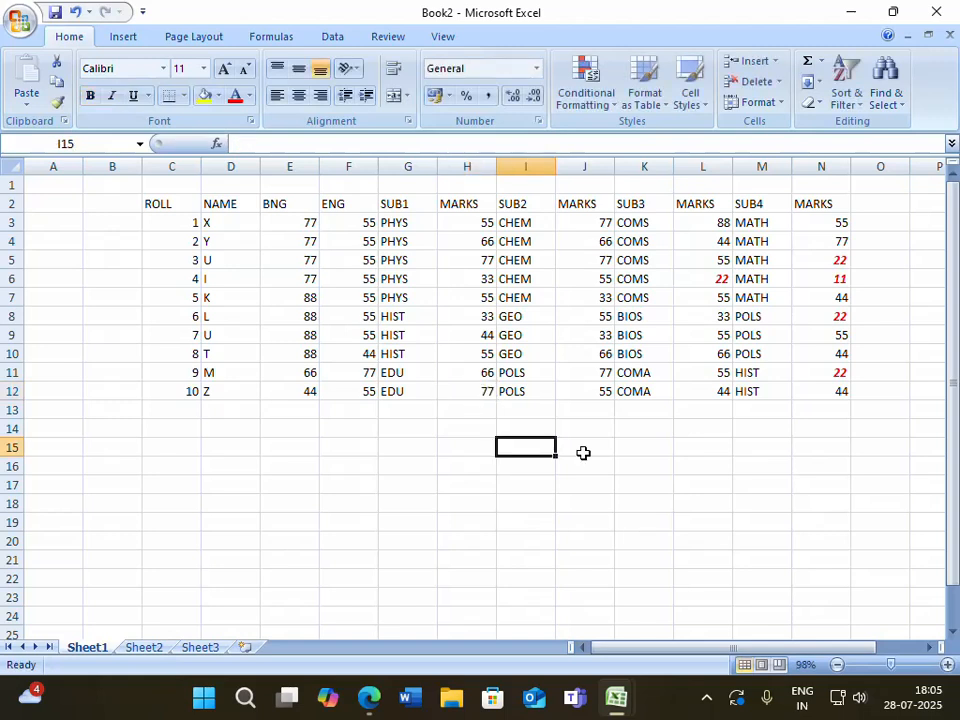
{"action": "left_click", "coordinate": [493, 394]}
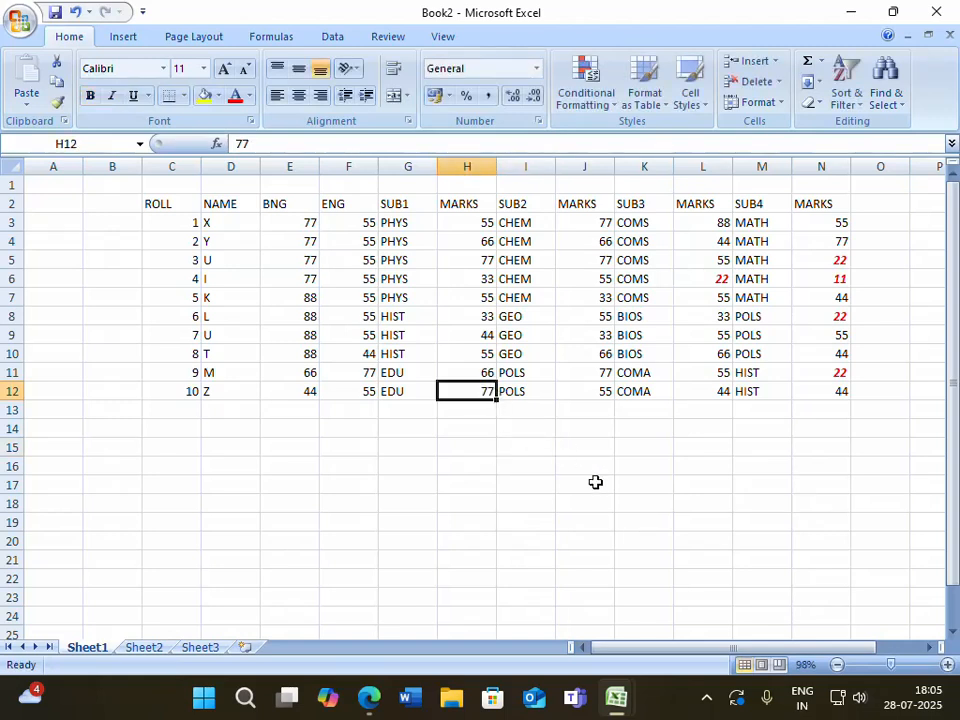
- Change the HIST marks of roll 7 in H9 to 23
{"action": "left_click", "coordinate": [489, 336]}
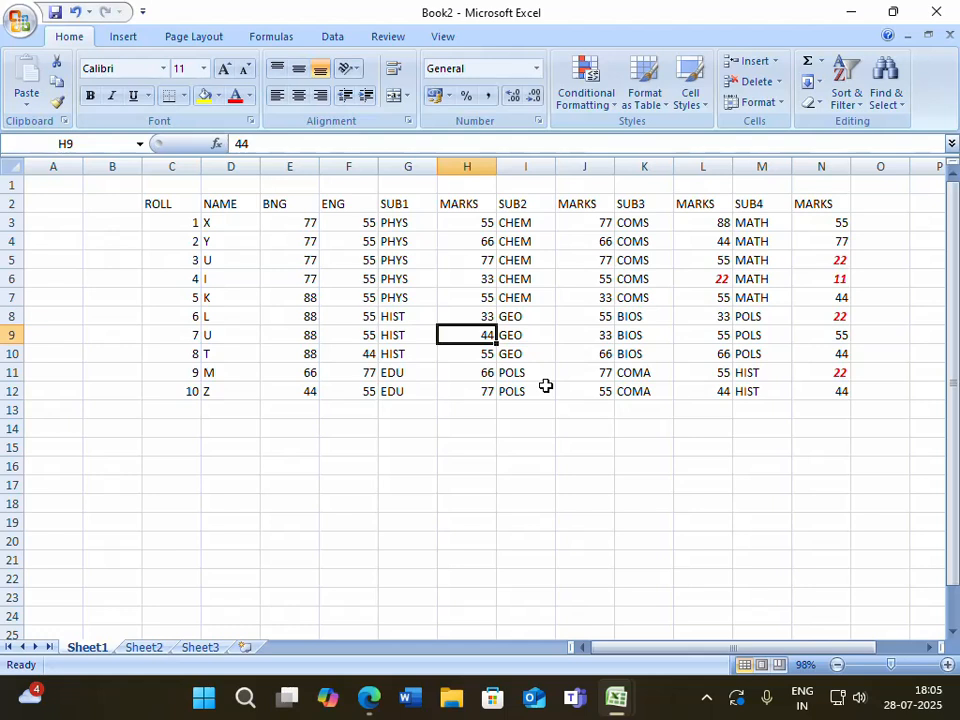
{"action": "type", "text": "33"}
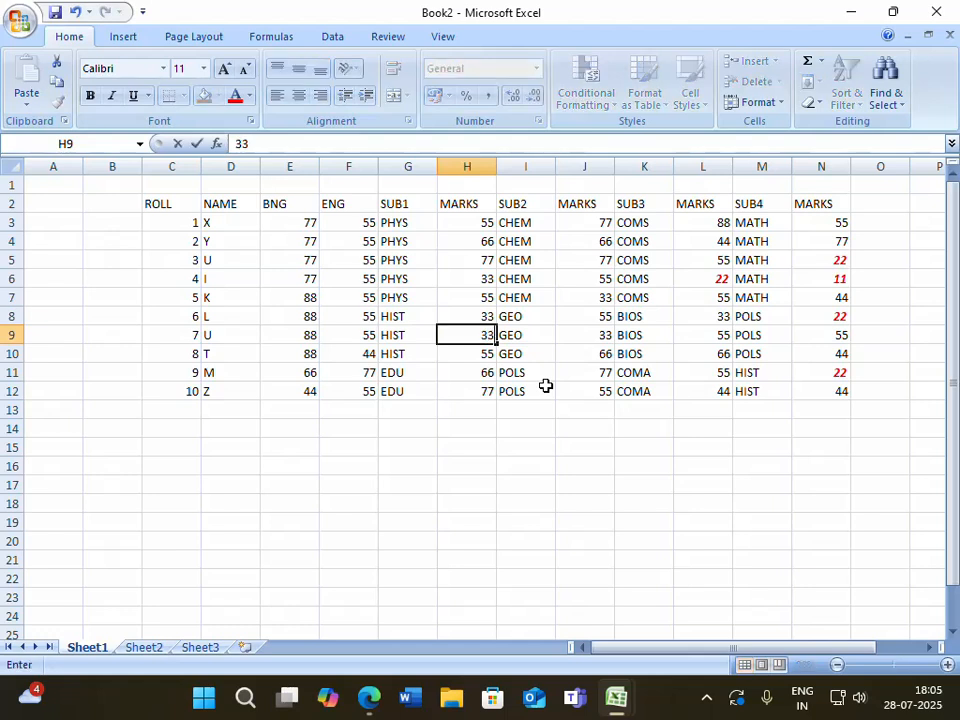
{"action": "key", "text": "BackSpace"}
{"action": "key", "text": "BackSpace"}
{"action": "type", "text": "23"}
{"action": "key", "text": "Return"}
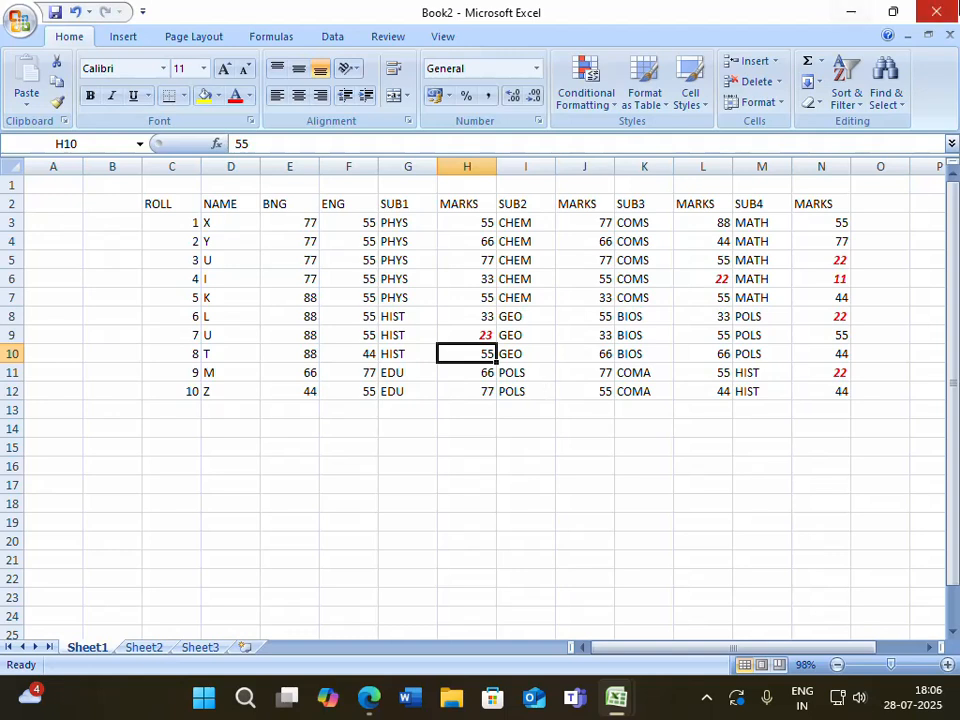
- Add the header TOT MARKS in O2 and autofit the width of column O
{"action": "left_click", "coordinate": [866, 206]}
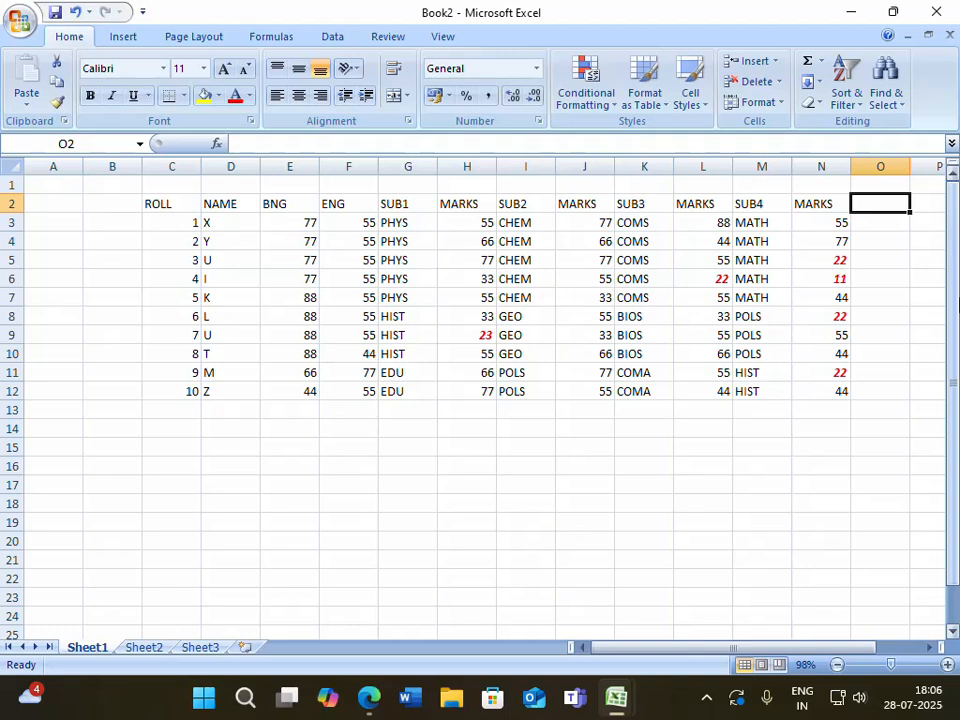
{"action": "type", "text": "TOT M"}
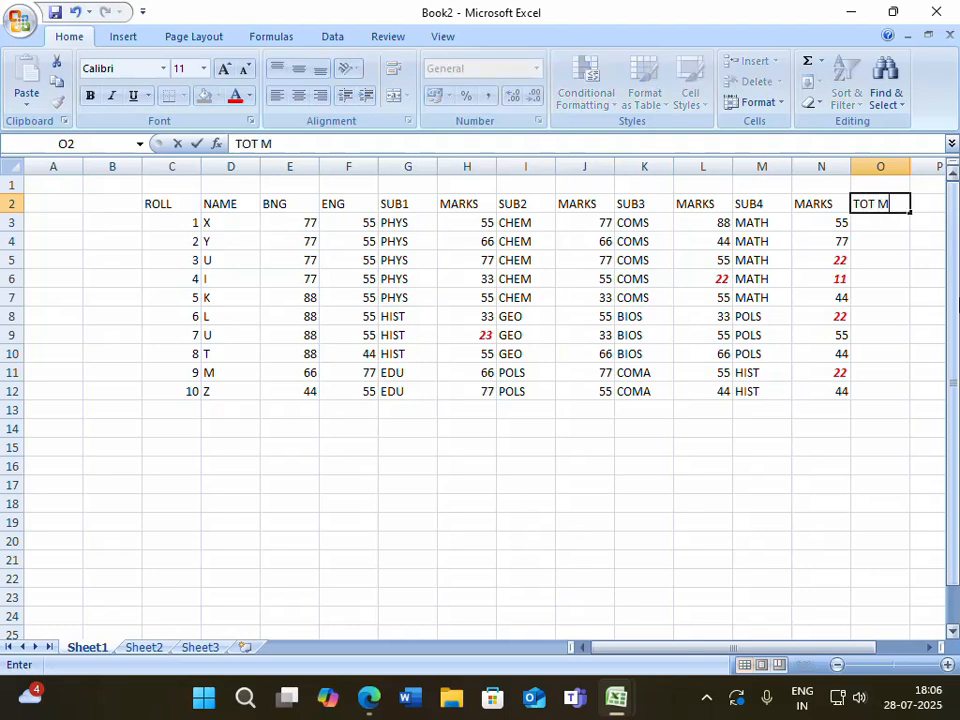
{"action": "type", "text": "ARKS"}
{"action": "double_click", "coordinate": [910, 166]}
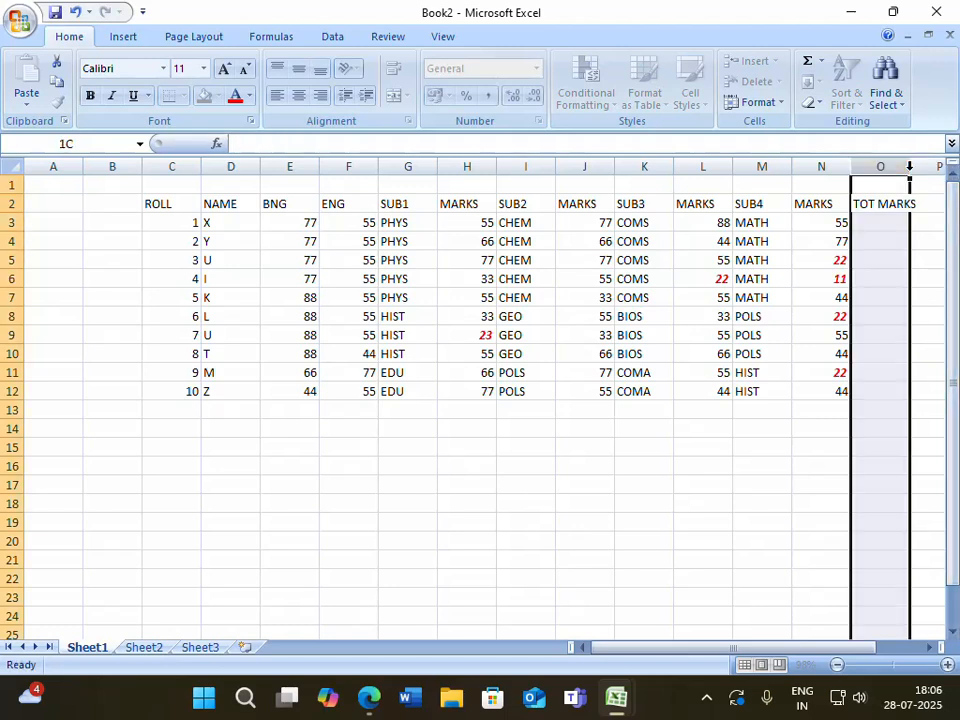
- Enter the total marks formula =E3+F3+H3+J3+L3+N3 in O3
{"action": "left_click", "coordinate": [908, 221]}
{"action": "type", "text": "="}
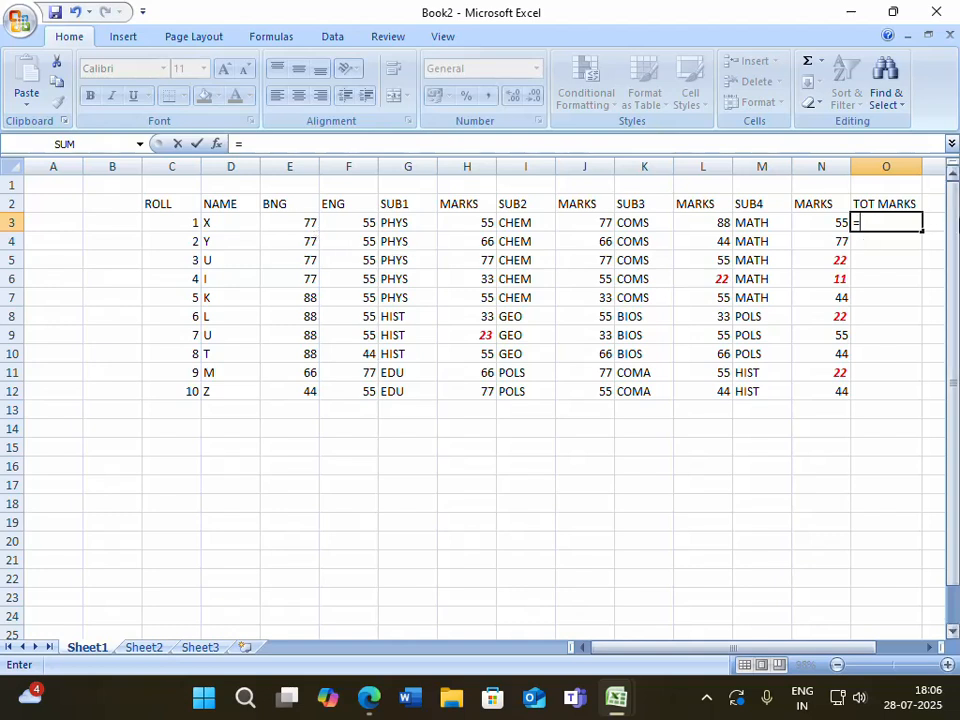
{"action": "left_click", "coordinate": [305, 223]}
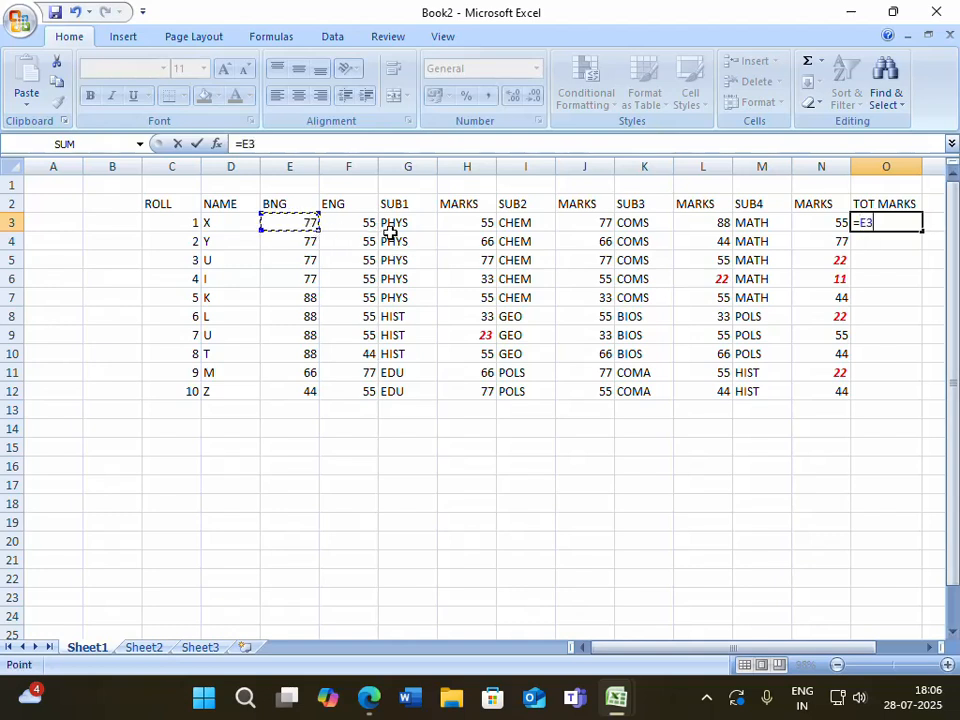
{"action": "type", "text": "+"}
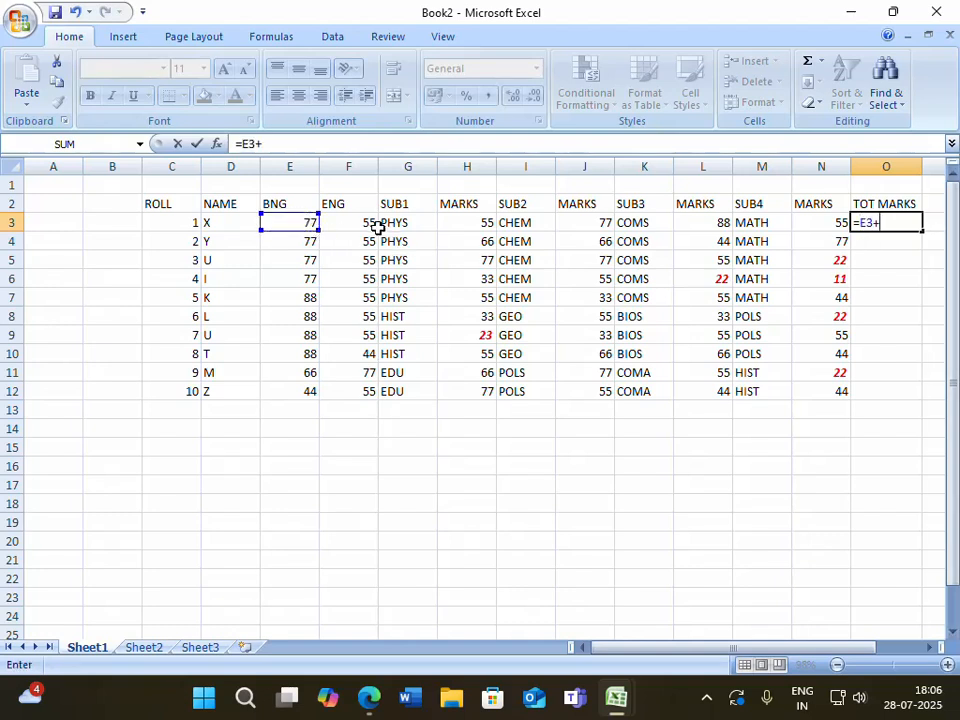
{"action": "left_click", "coordinate": [370, 226]}
{"action": "type", "text": "+"}
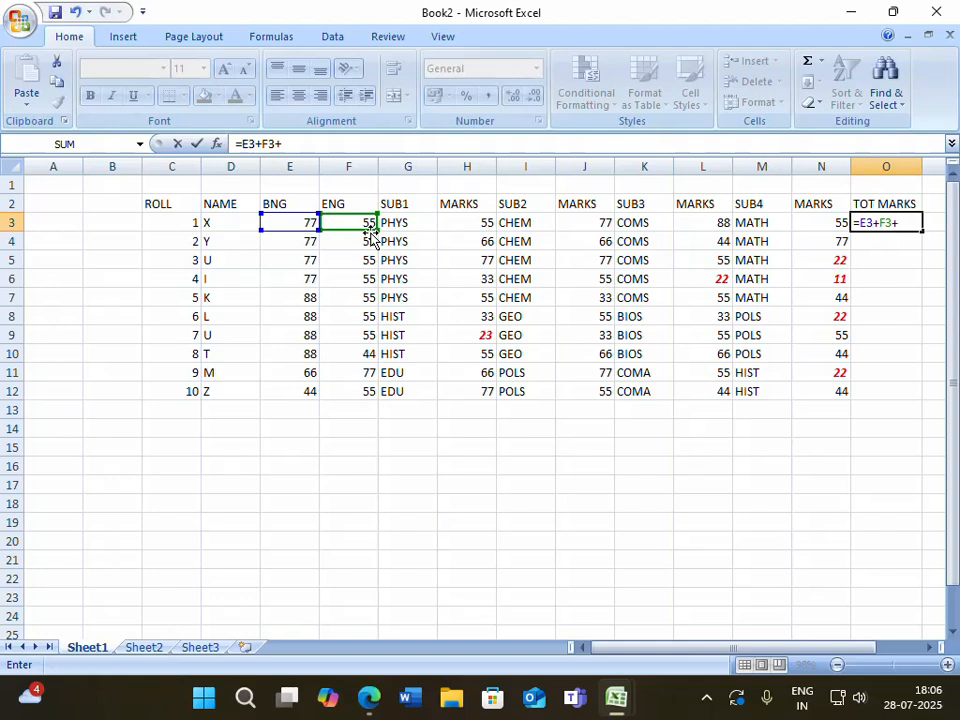
{"action": "left_click", "coordinate": [454, 223]}
{"action": "type", "text": "+"}
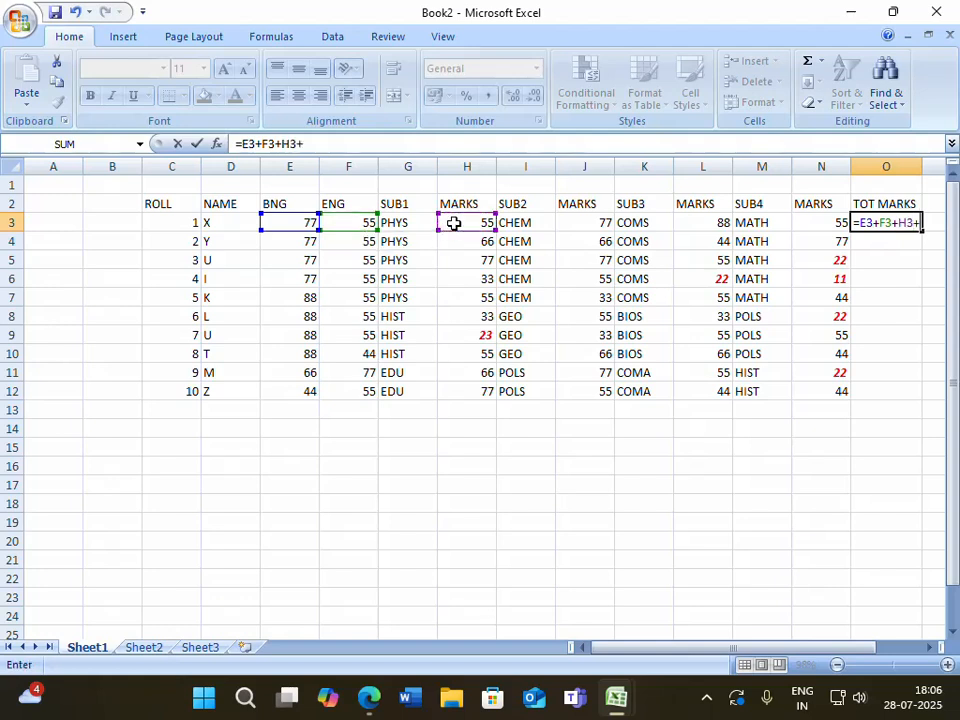
{"action": "left_click", "coordinate": [580, 222]}
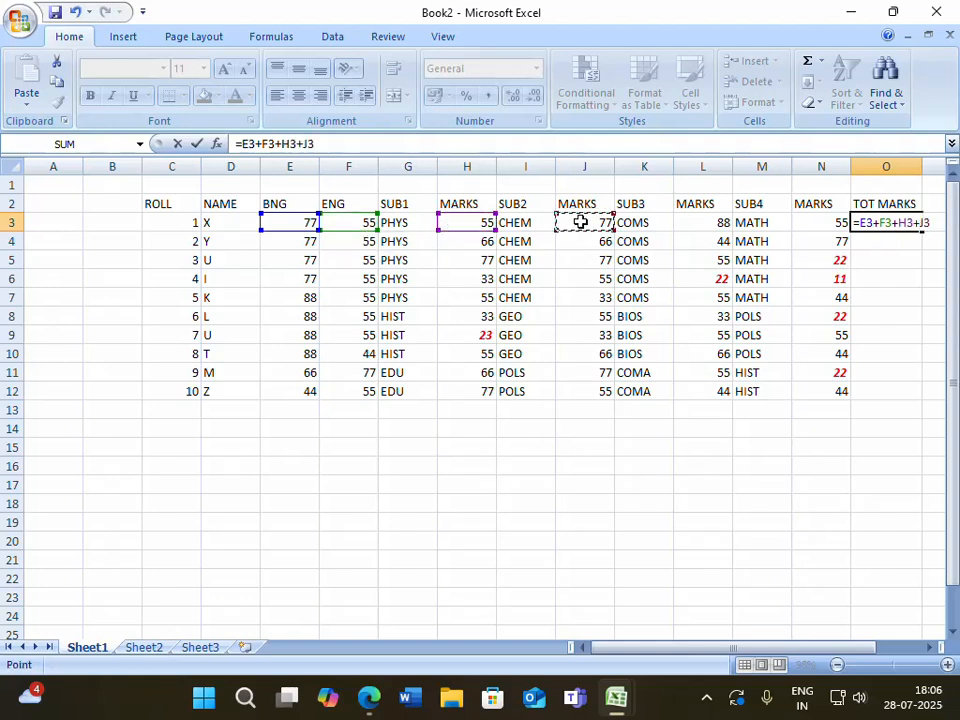
{"action": "type", "text": "+"}
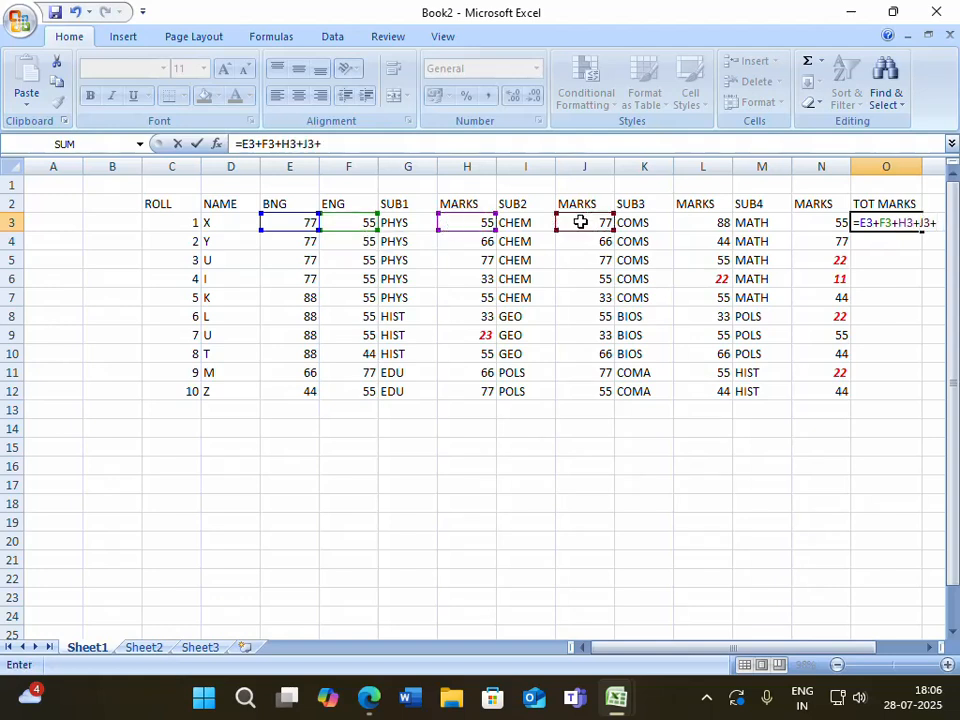
{"action": "left_click", "coordinate": [718, 219]}
{"action": "type", "text": "+"}
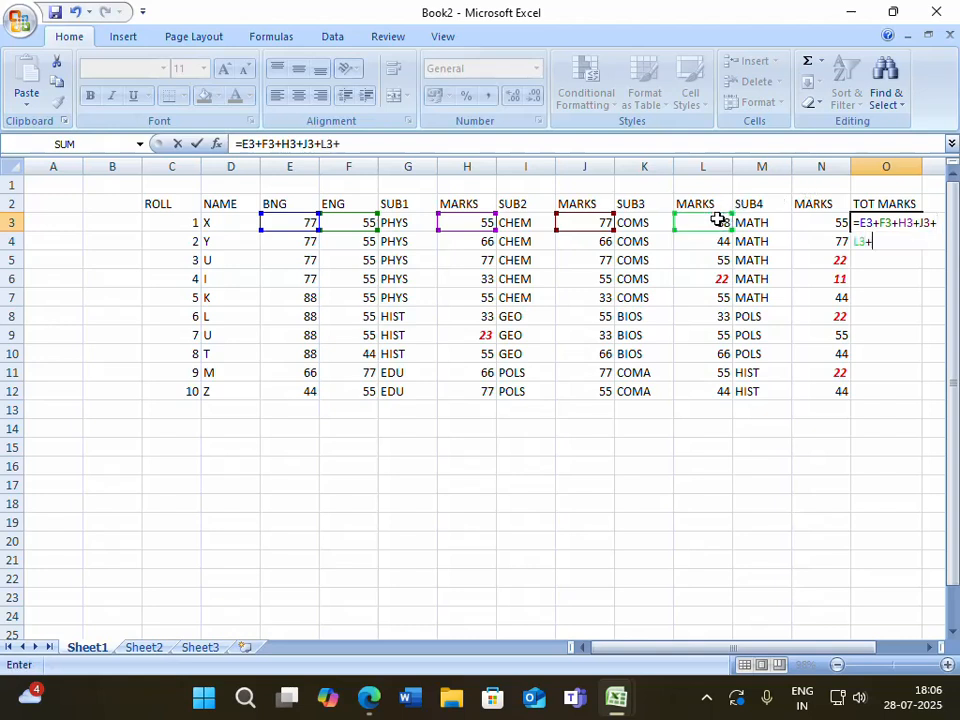
{"action": "left_click", "coordinate": [820, 224]}
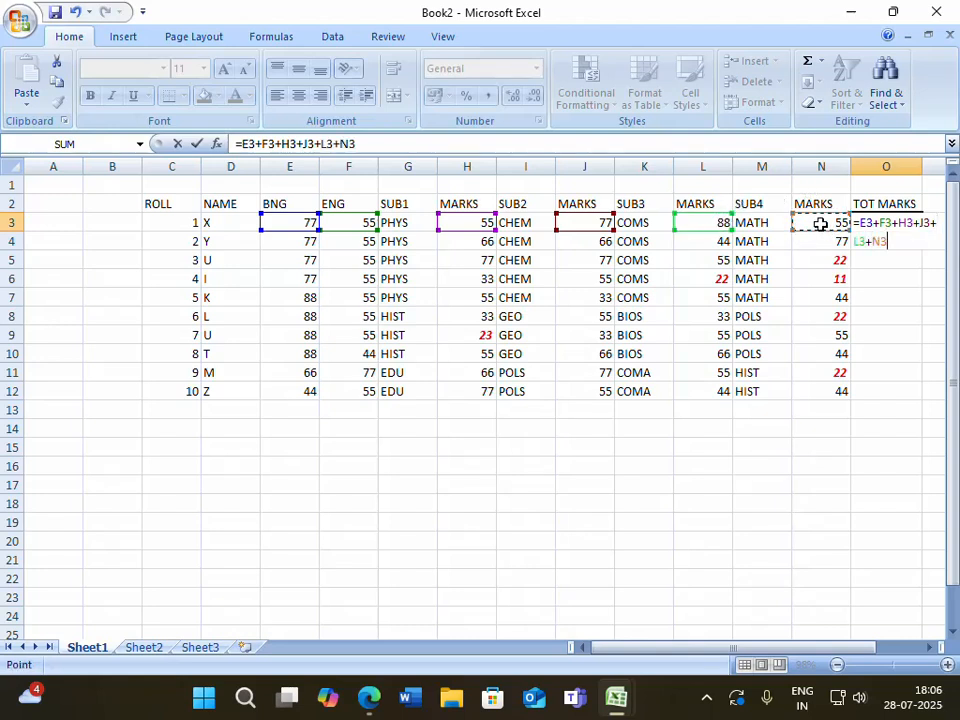
{"action": "type", "text": "+"}
{"action": "key", "text": "BackSpace"}
{"action": "key", "text": "Return"}
- Fill the total marks formula from O3 down to O12 for all the students
{"action": "left_click", "coordinate": [845, 222]}
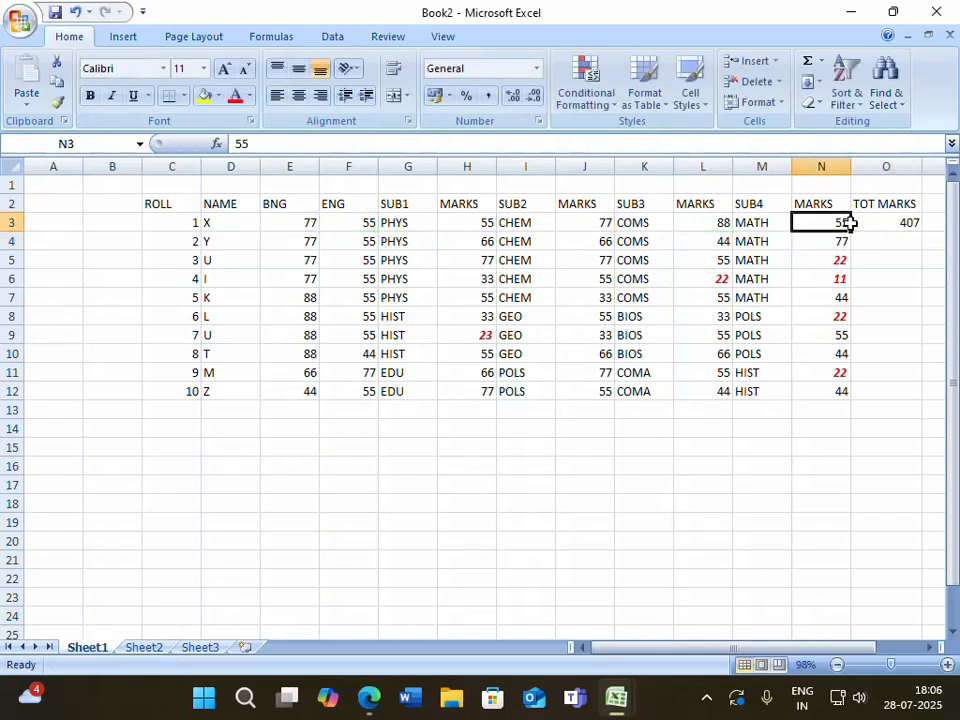
{"action": "left_click", "coordinate": [900, 226]}
{"action": "left_click_drag", "start_coordinate": [921, 232], "coordinate": [919, 405]}
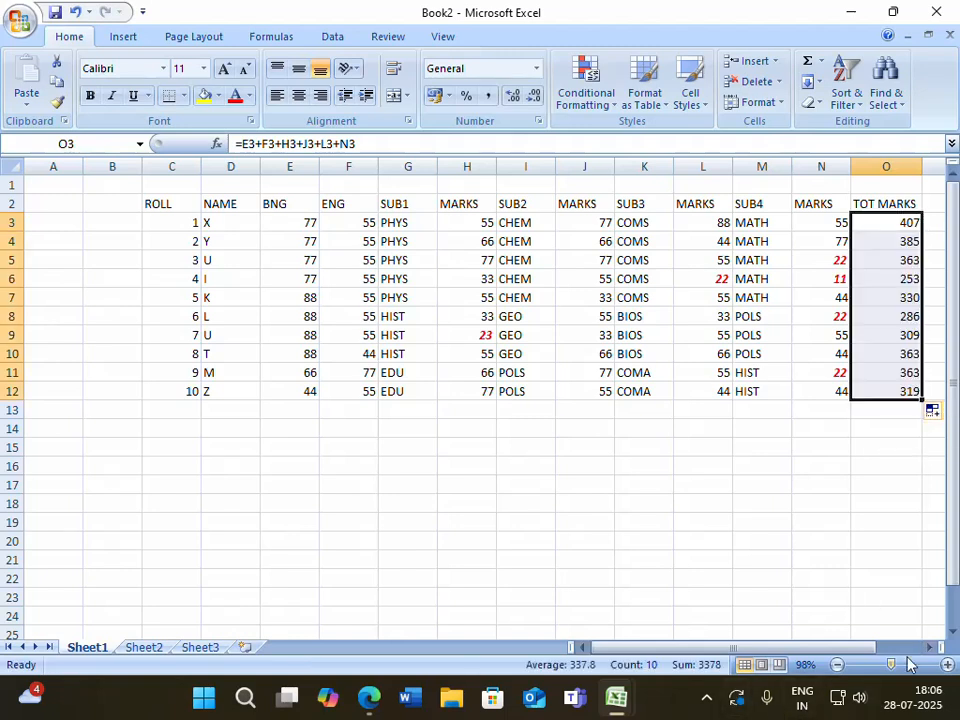
- Add the header MIN in P2 beside the total marks column
{"action": "left_click_drag", "start_coordinate": [862, 649], "coordinate": [910, 656]}
{"action": "left_click", "coordinate": [826, 198]}
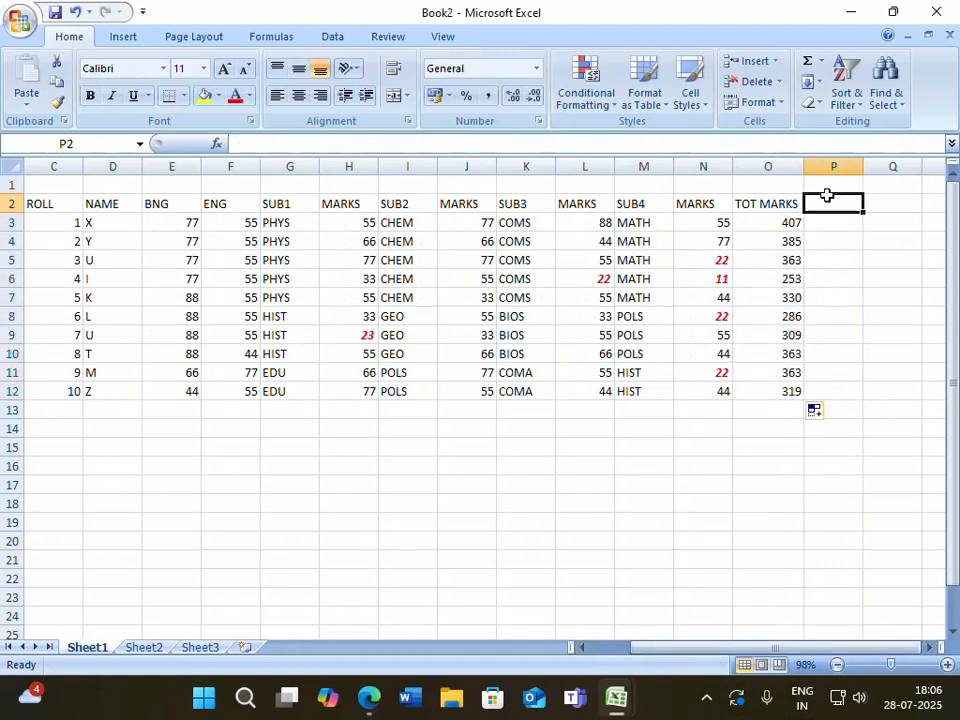
{"action": "type", "text": "MIN"}
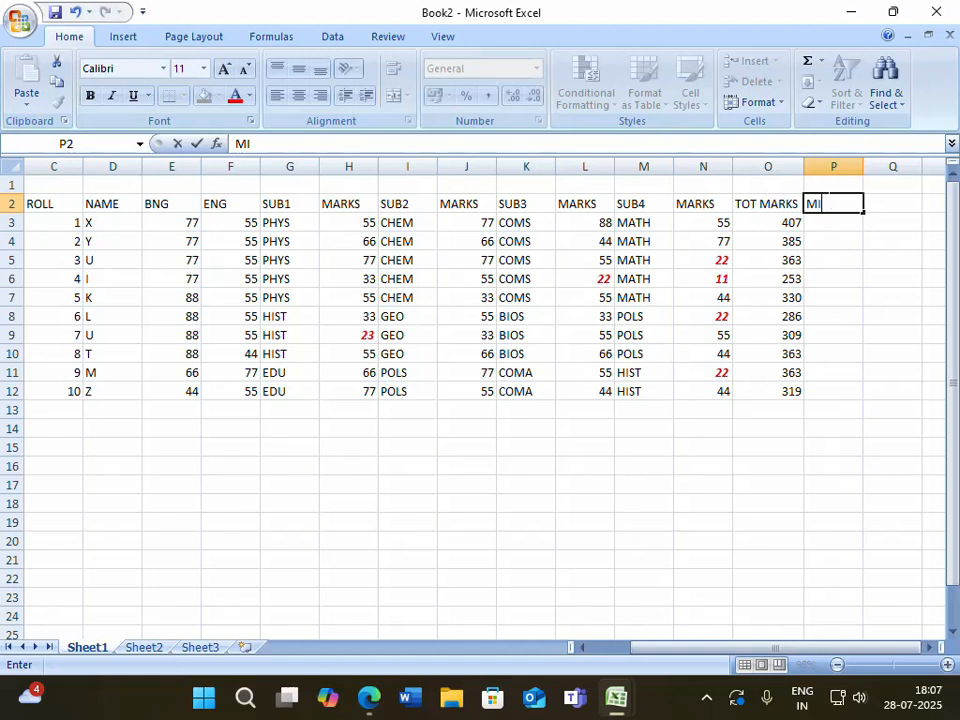
- Enter the minimum marks formula =MIN(E3,F3,H3,J3,L3,N3) in P3
{"action": "left_click", "coordinate": [825, 220]}
{"action": "type", "text": "=MIN"}
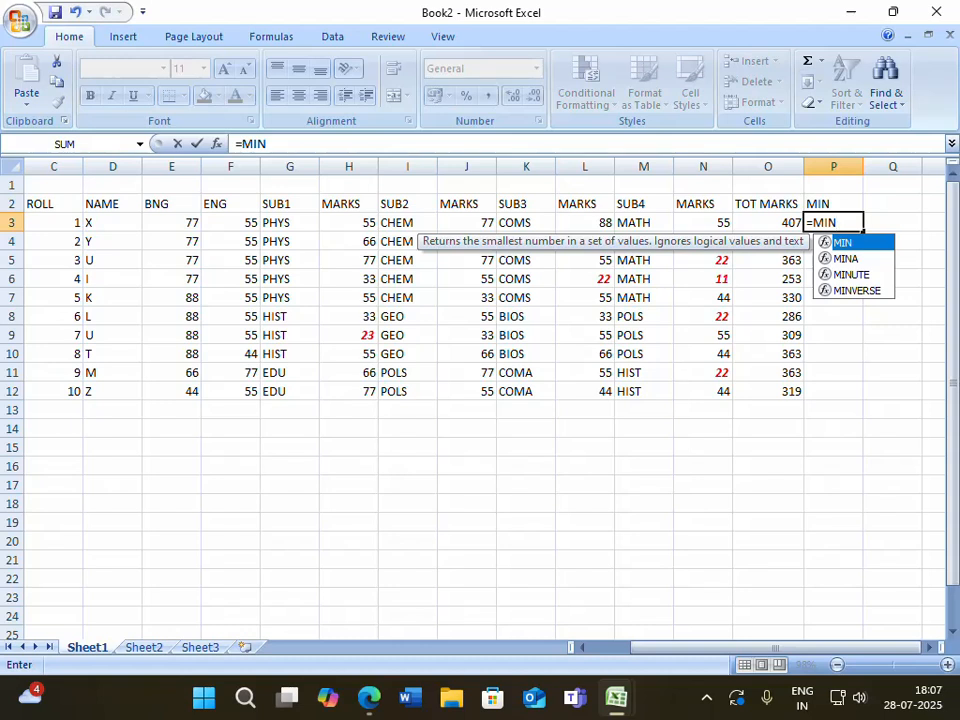
{"action": "type", "text": "("}
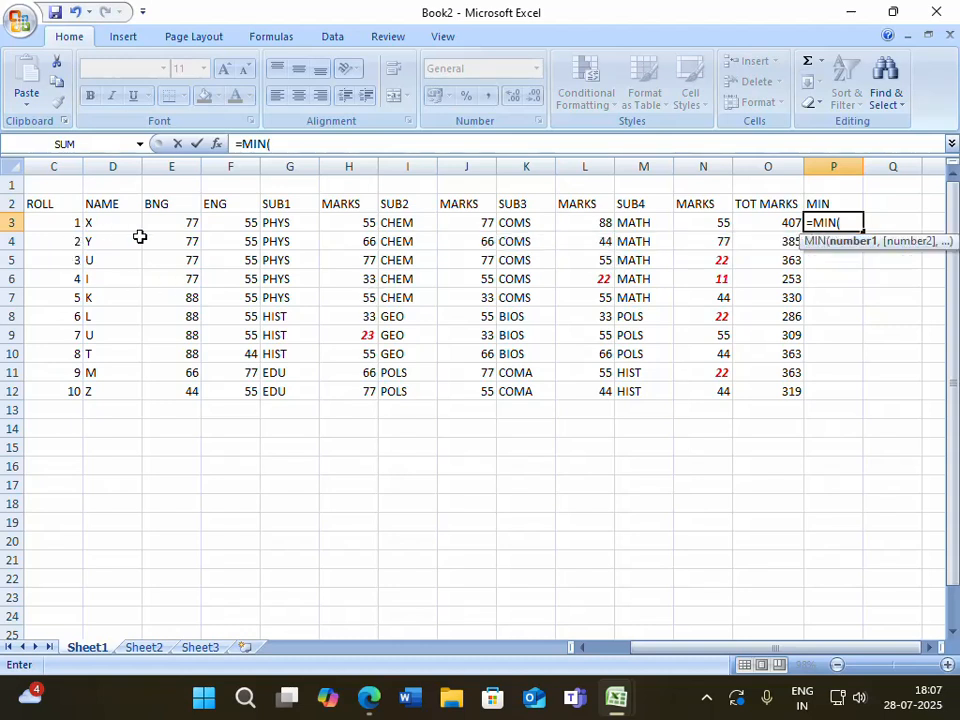
{"action": "left_click", "coordinate": [181, 223]}
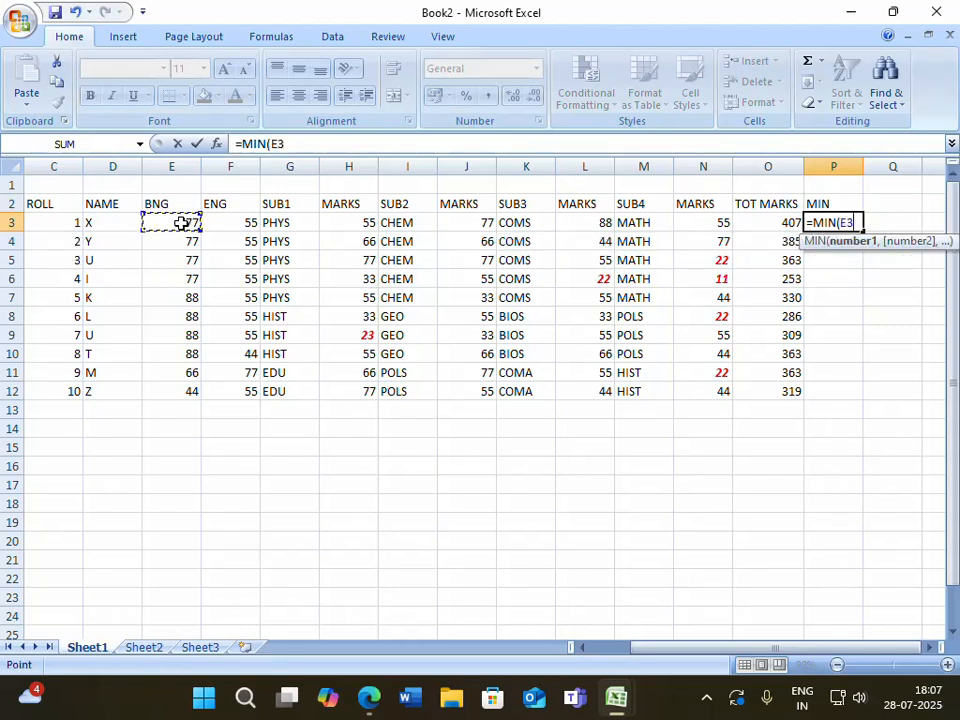
{"action": "type", "text": ","}
{"action": "left_click", "coordinate": [218, 215]}
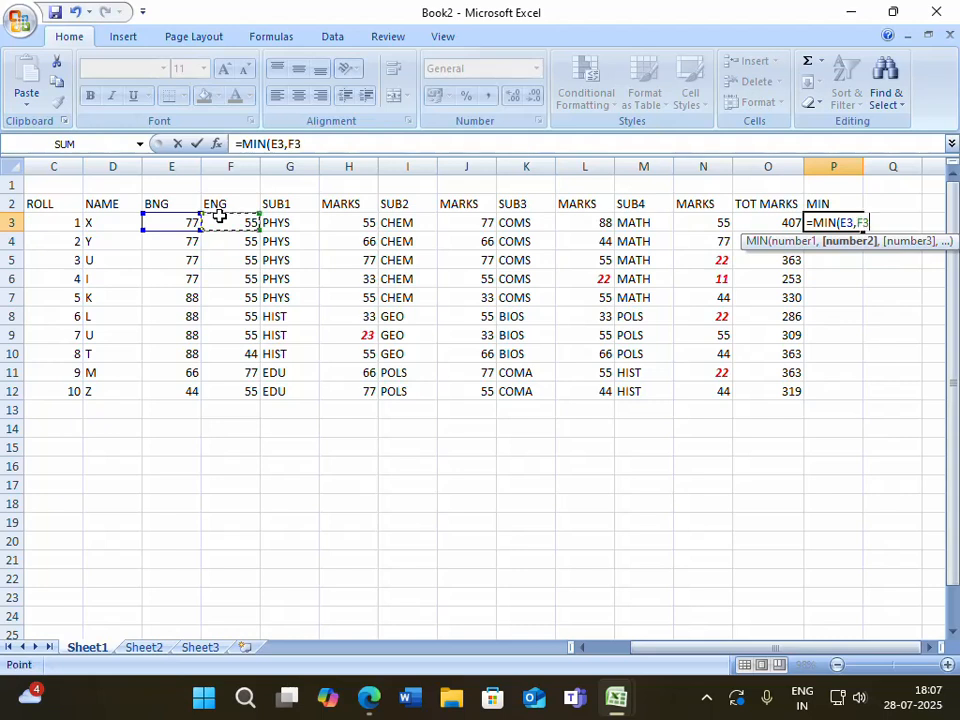
{"action": "type", "text": ","}
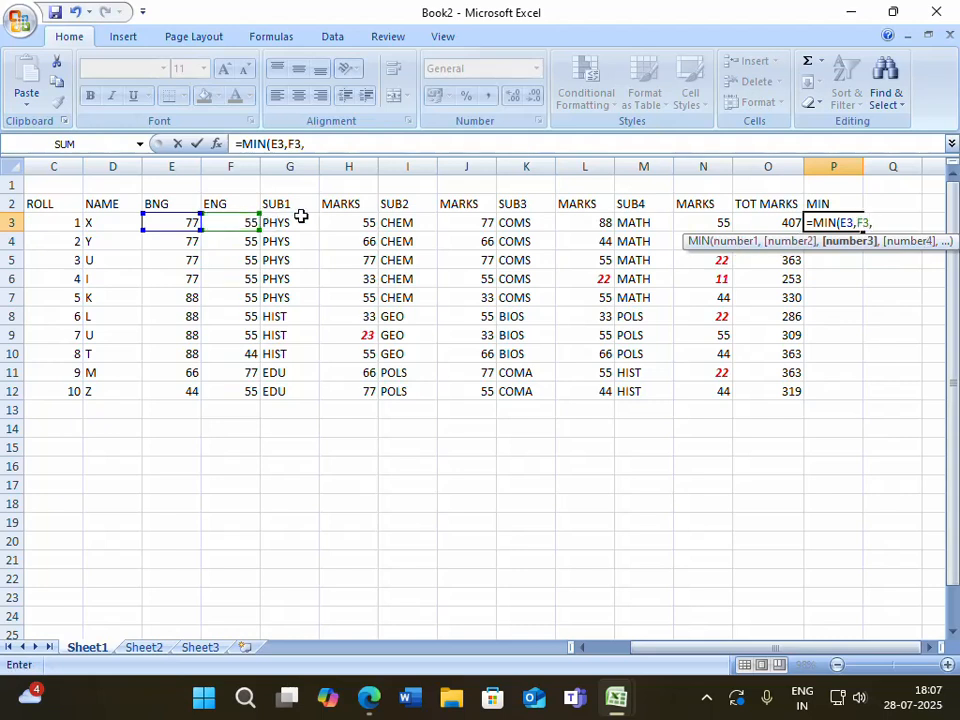
{"action": "left_click", "coordinate": [332, 216]}
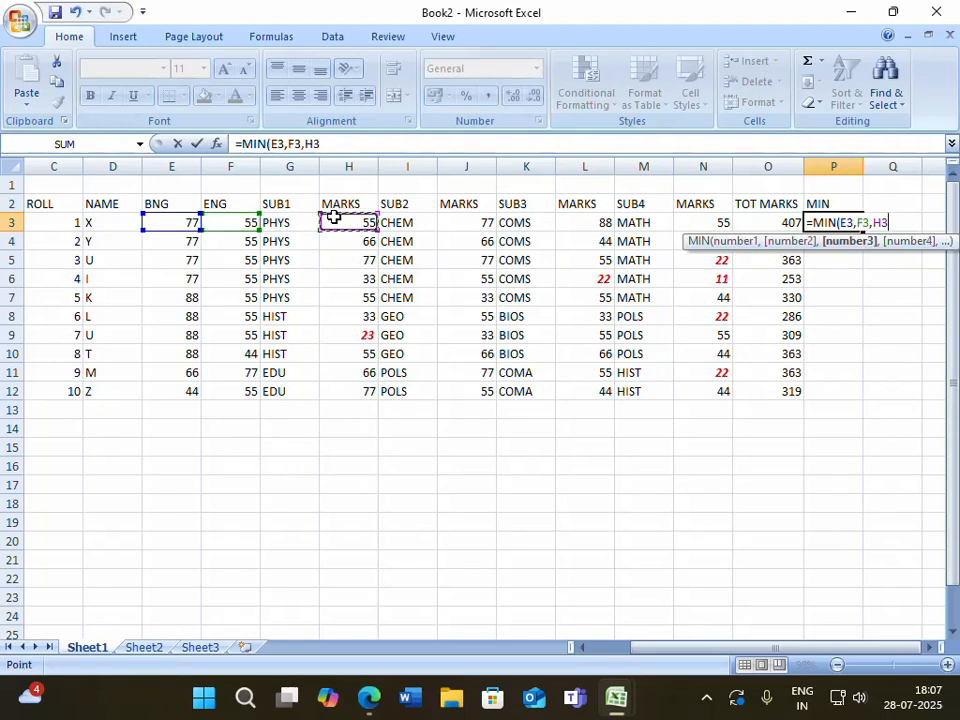
{"action": "type", "text": ","}
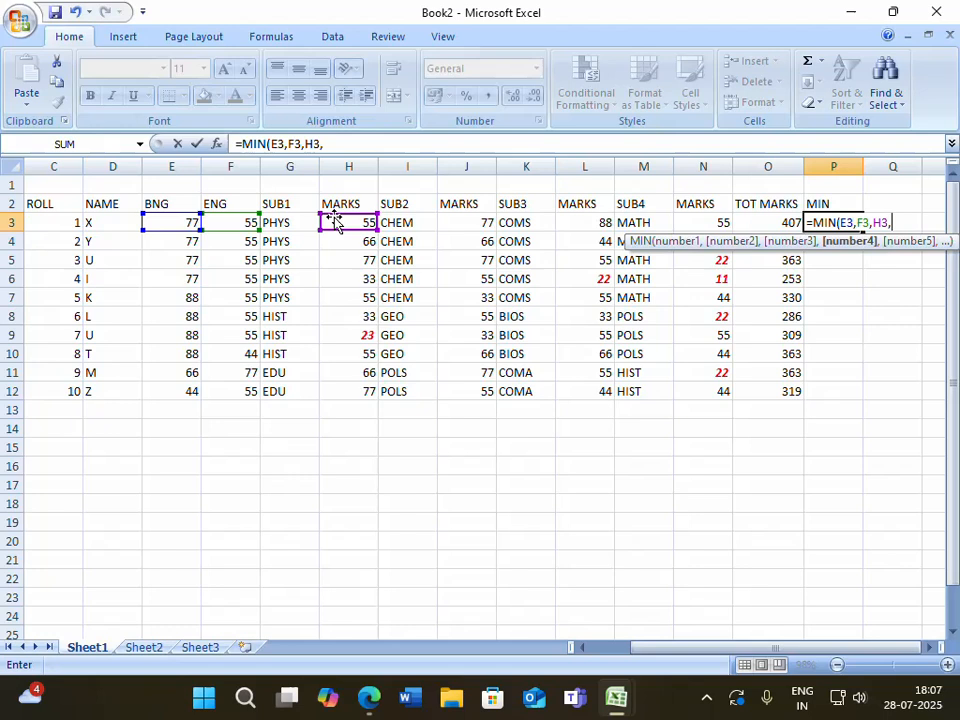
{"action": "left_click", "coordinate": [452, 220]}
{"action": "type", "text": ","}
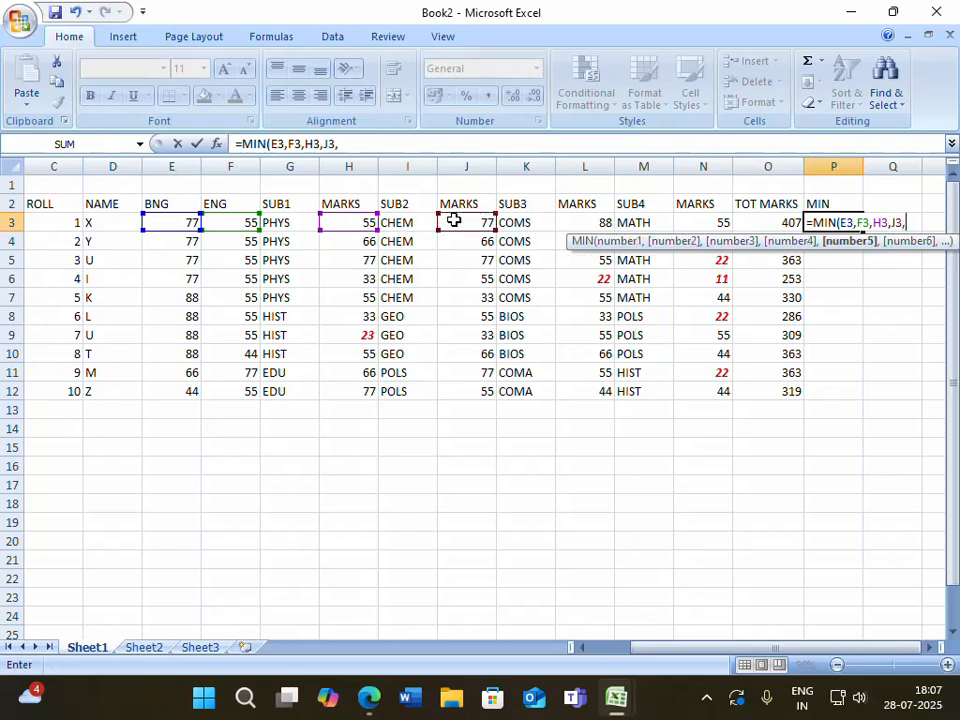
{"action": "left_click", "coordinate": [607, 222]}
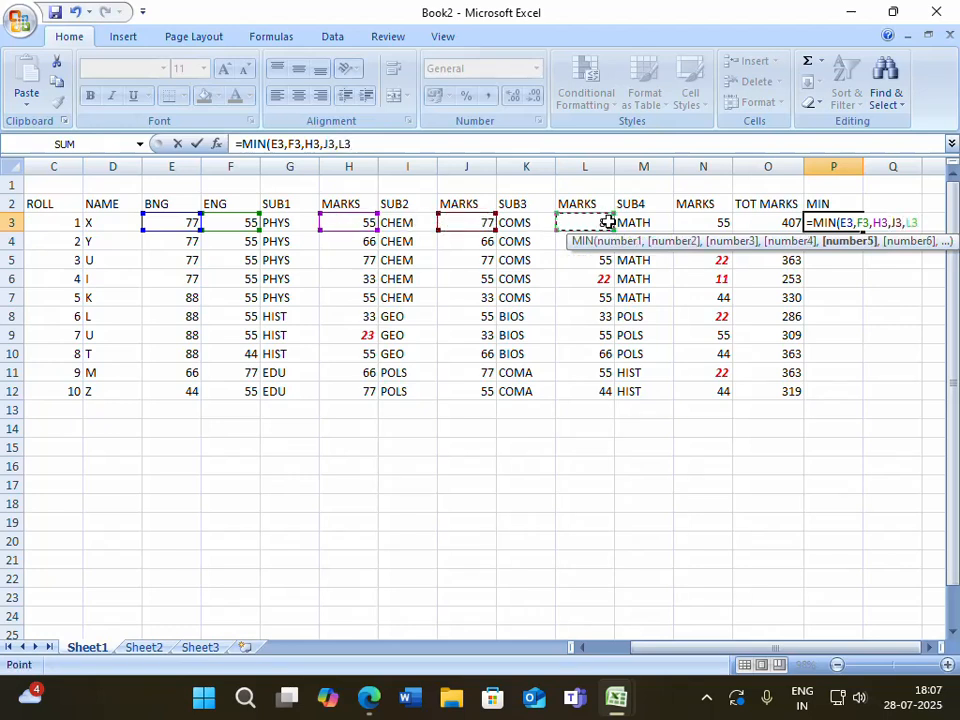
{"action": "type", "text": ","}
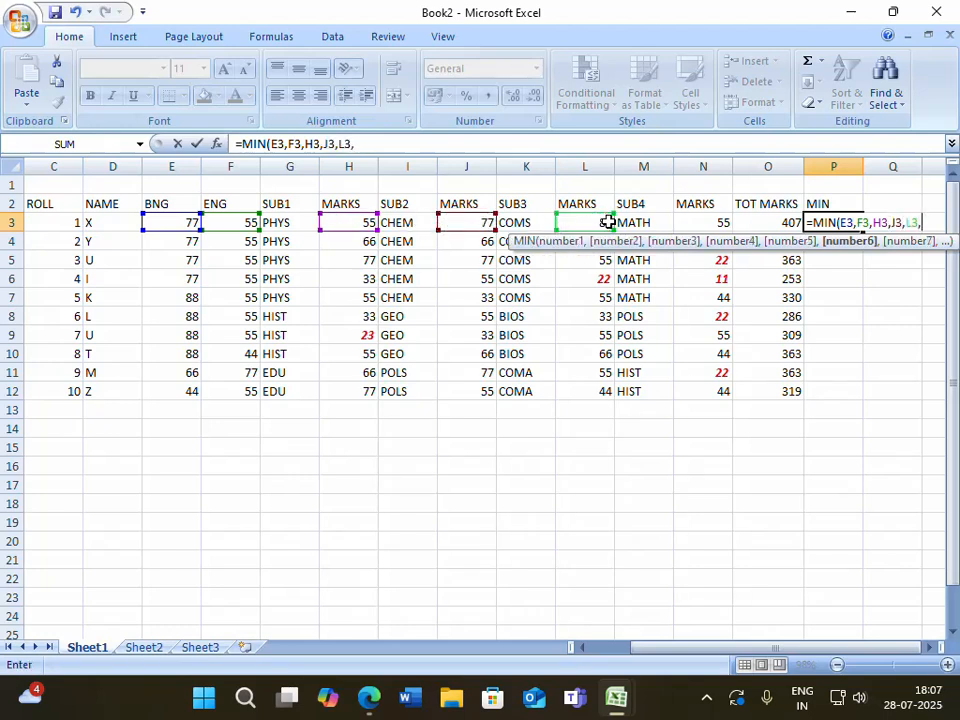
{"action": "left_click", "coordinate": [694, 224]}
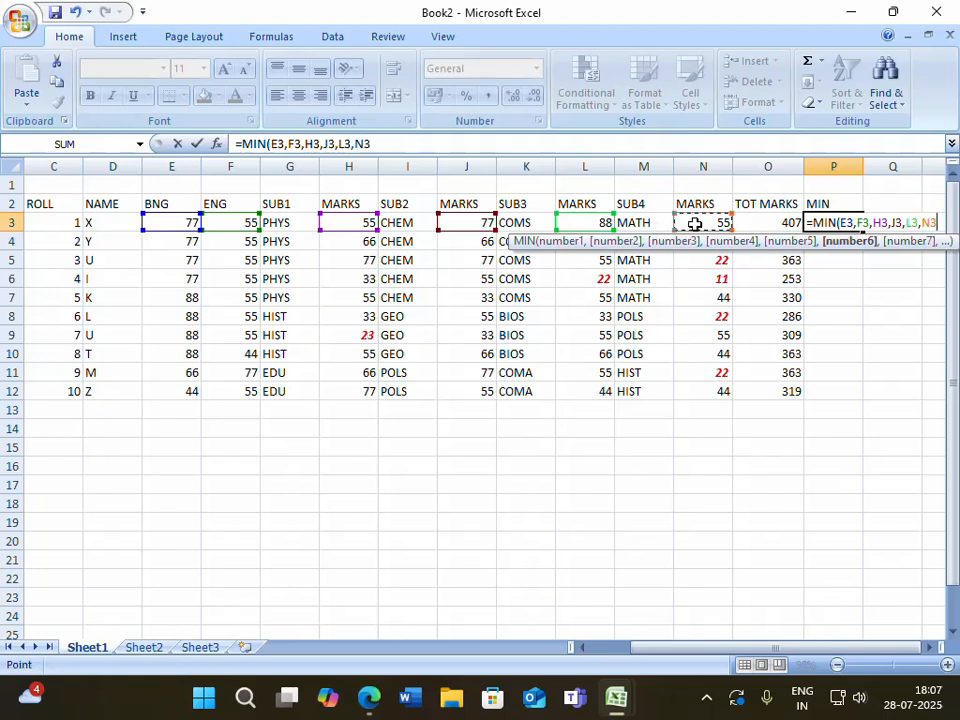
{"action": "type", "text": ")"}
{"action": "key", "text": "Return"}
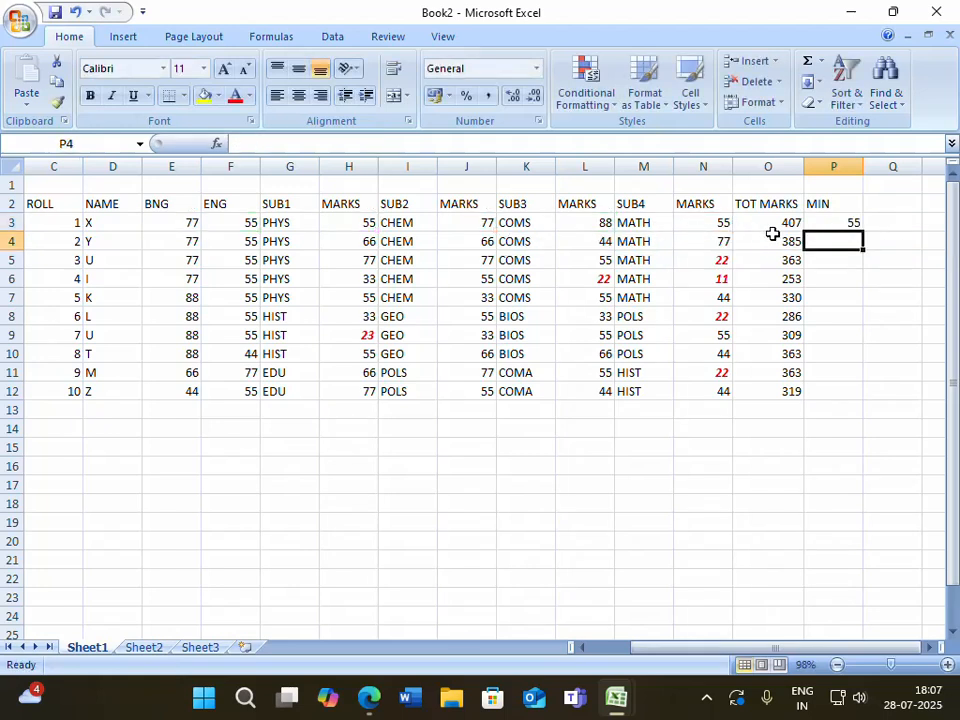
- Fill the minimum marks formula from P3 down to P12 for all the students
{"action": "left_click", "coordinate": [851, 223]}
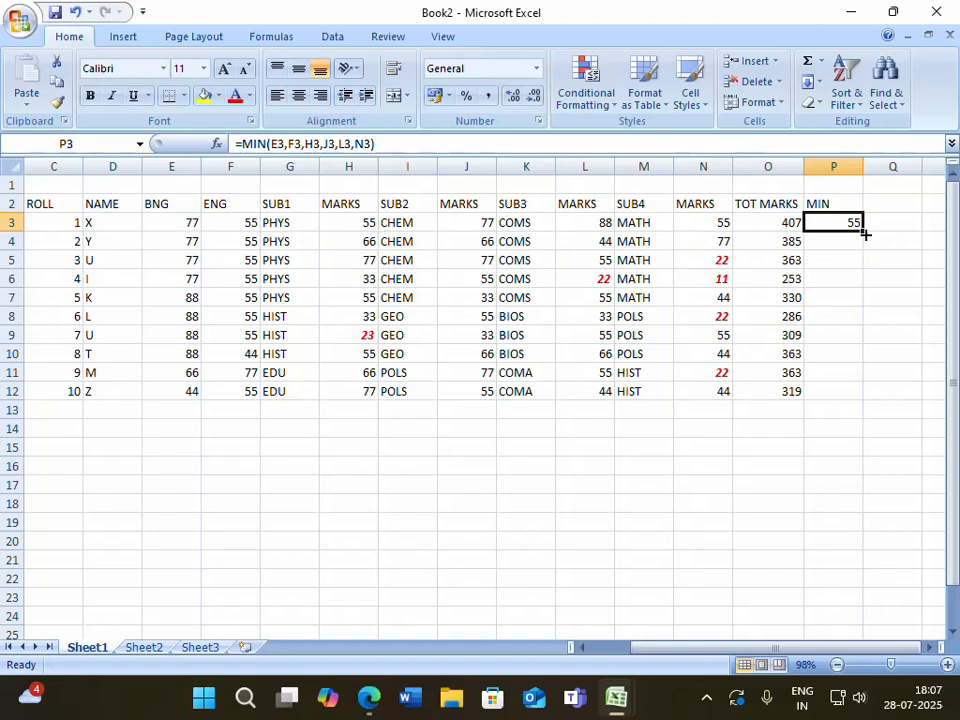
{"action": "left_click_drag", "start_coordinate": [864, 231], "coordinate": [855, 390]}
{"action": "left_click", "coordinate": [879, 432]}
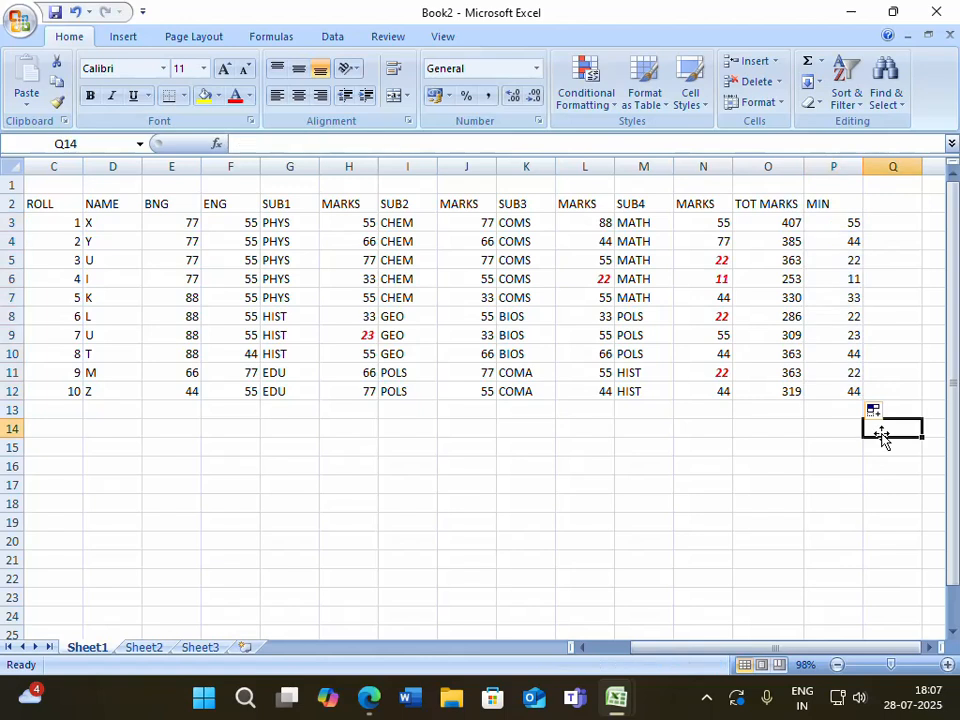
- Add the header BST5 in Q2 beside the MIN column
{"action": "left_click", "coordinate": [892, 204]}
{"action": "type", "text": "BST"}
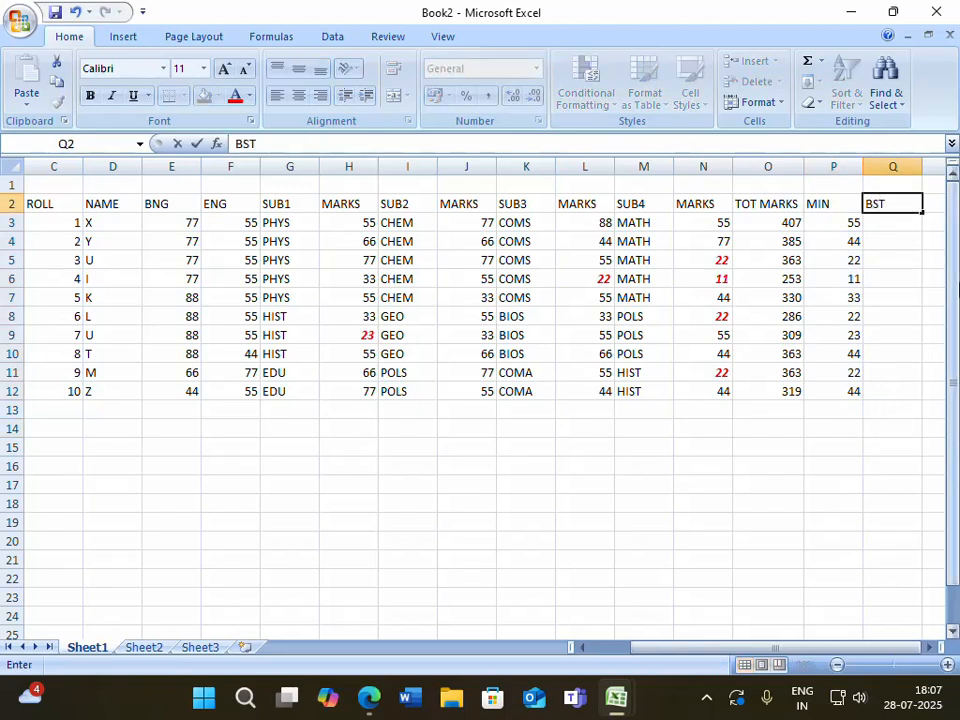
{"action": "type", "text": "5"}
- Enter the formula =O3-P3 in Q3 to subtract the minimum mark from the total marks
{"action": "left_click", "coordinate": [876, 230]}
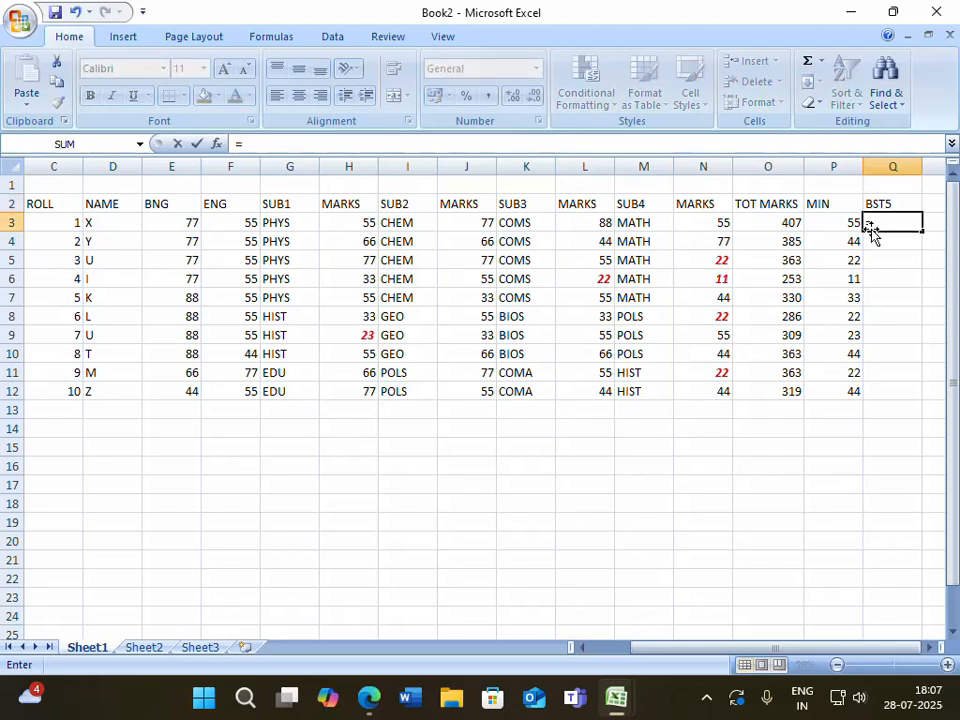
{"action": "left_click", "coordinate": [790, 220]}
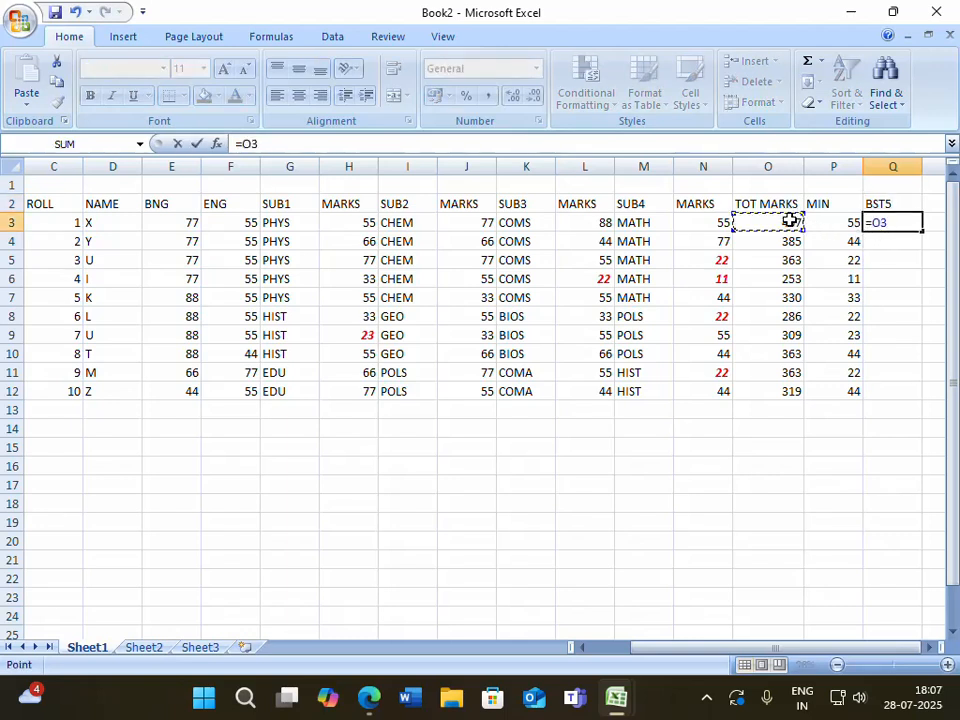
{"action": "type", "text": "-"}
{"action": "left_click", "coordinate": [851, 228]}
{"action": "key", "text": "Return"}
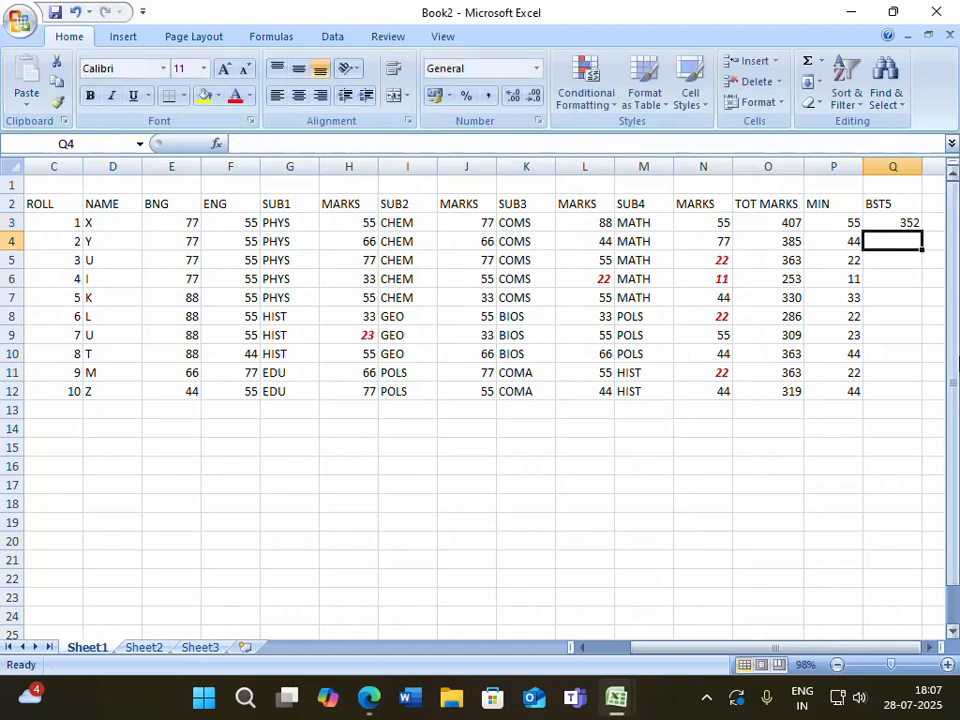
- Fill the BST5 formula from Q3 down to Q12 for all the students
{"action": "key", "text": "Up"}
{"action": "key", "text": "Up"}
{"action": "left_click", "coordinate": [884, 229]}
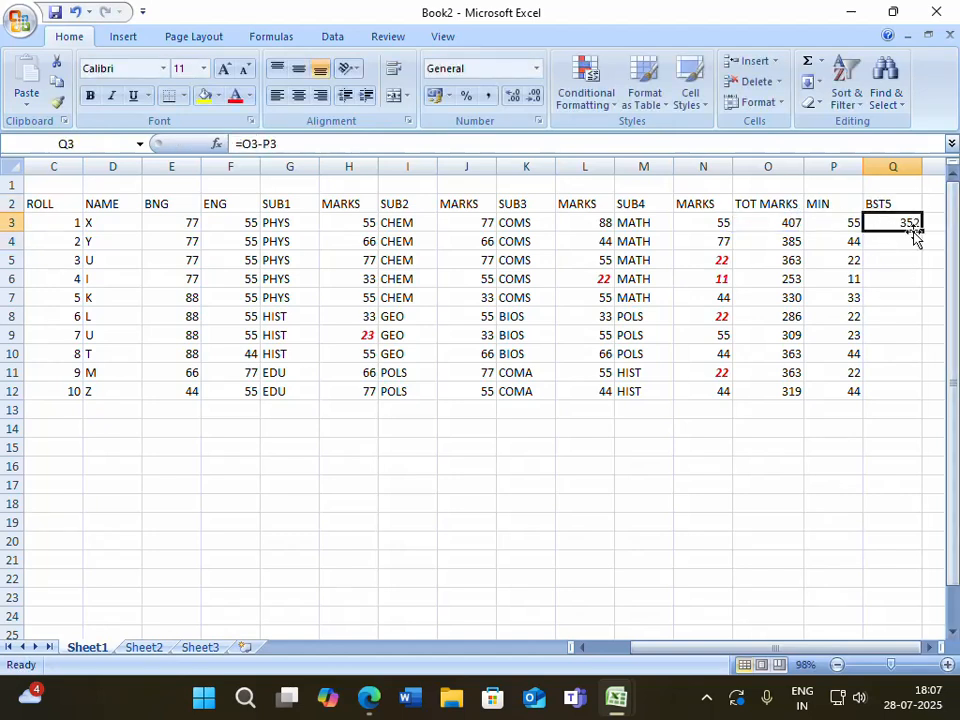
{"action": "left_click_drag", "start_coordinate": [921, 231], "coordinate": [932, 393]}
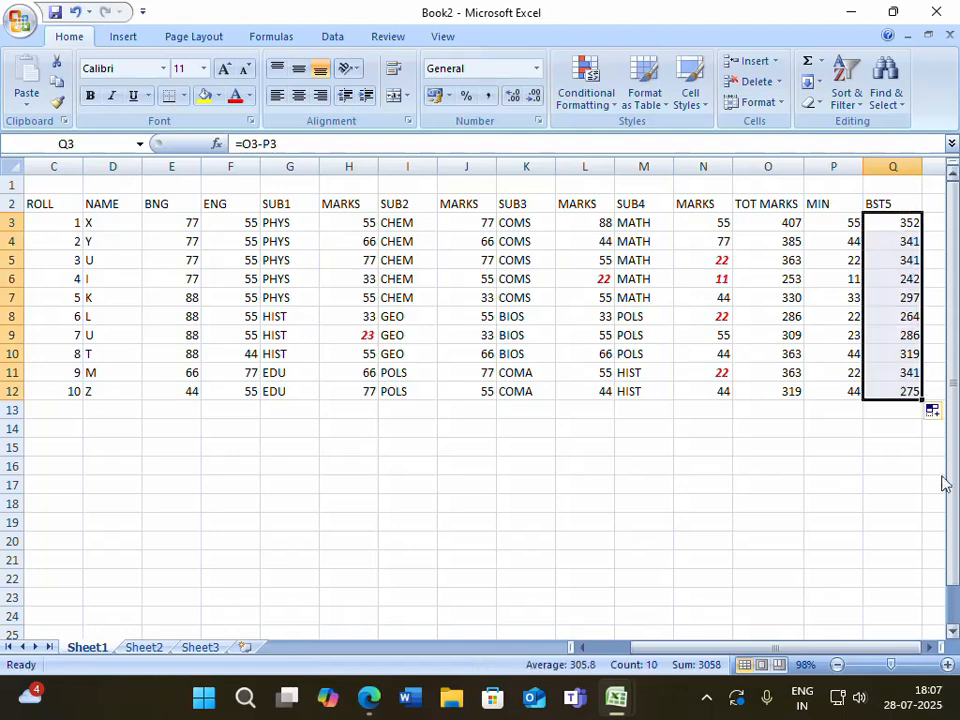
{"action": "left_click", "coordinate": [911, 502]}
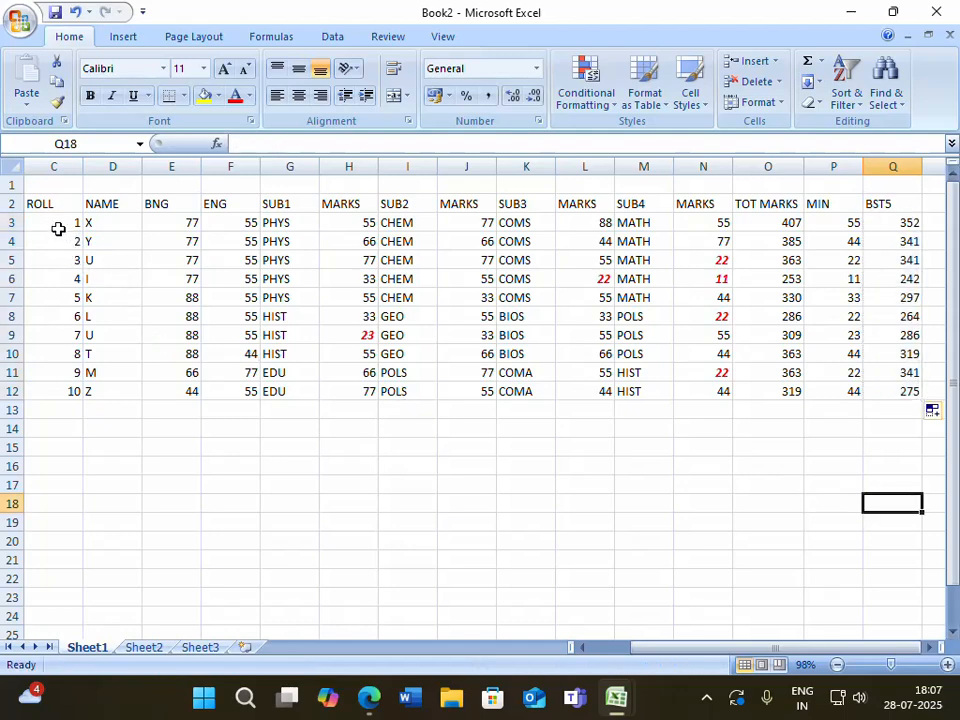
- Apply All Borders to the whole marksheet table C2:Q12
{"action": "left_click_drag", "start_coordinate": [54, 206], "coordinate": [881, 388]}
{"action": "left_click", "coordinate": [184, 96]}
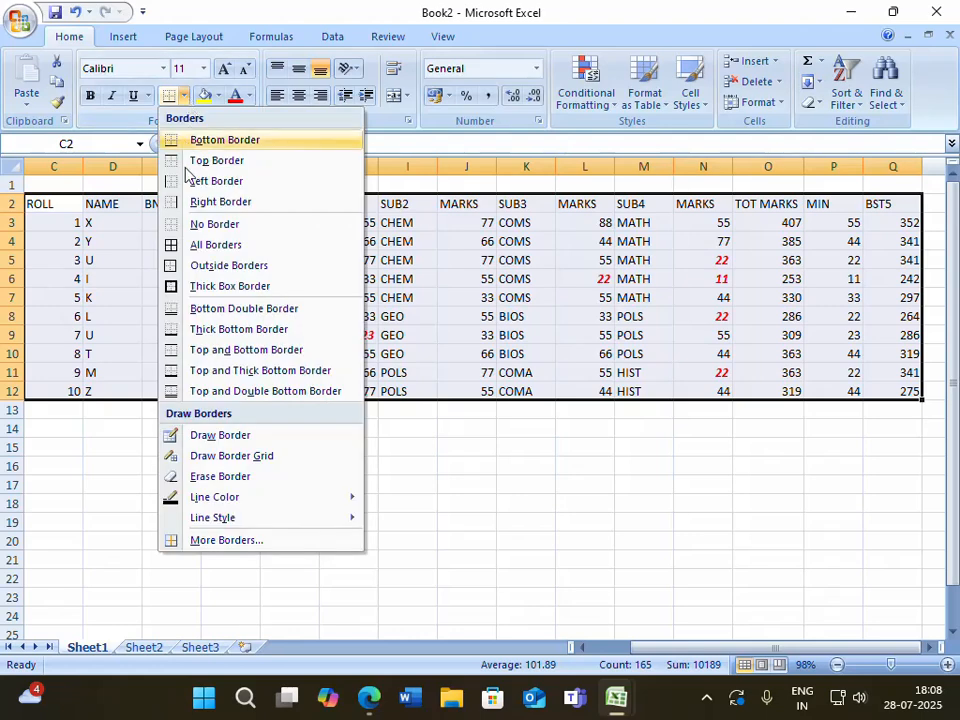
{"action": "left_click", "coordinate": [203, 247]}
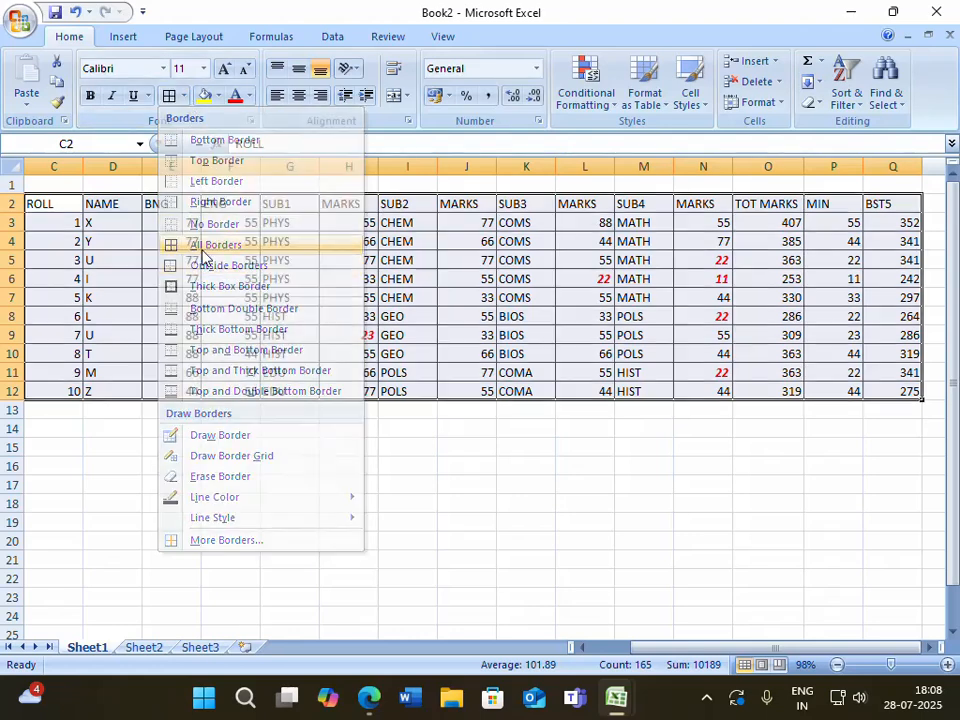
{"action": "left_click", "coordinate": [406, 440]}
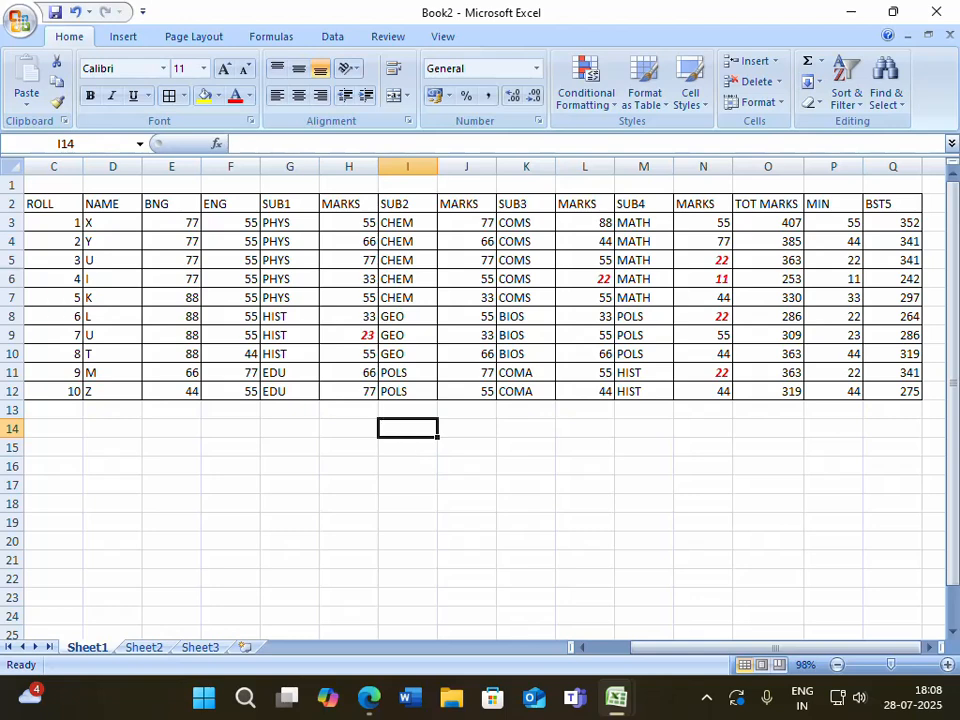
- Shade the entire header row 2 with a light purple fill
{"action": "left_click", "coordinate": [13, 203]}
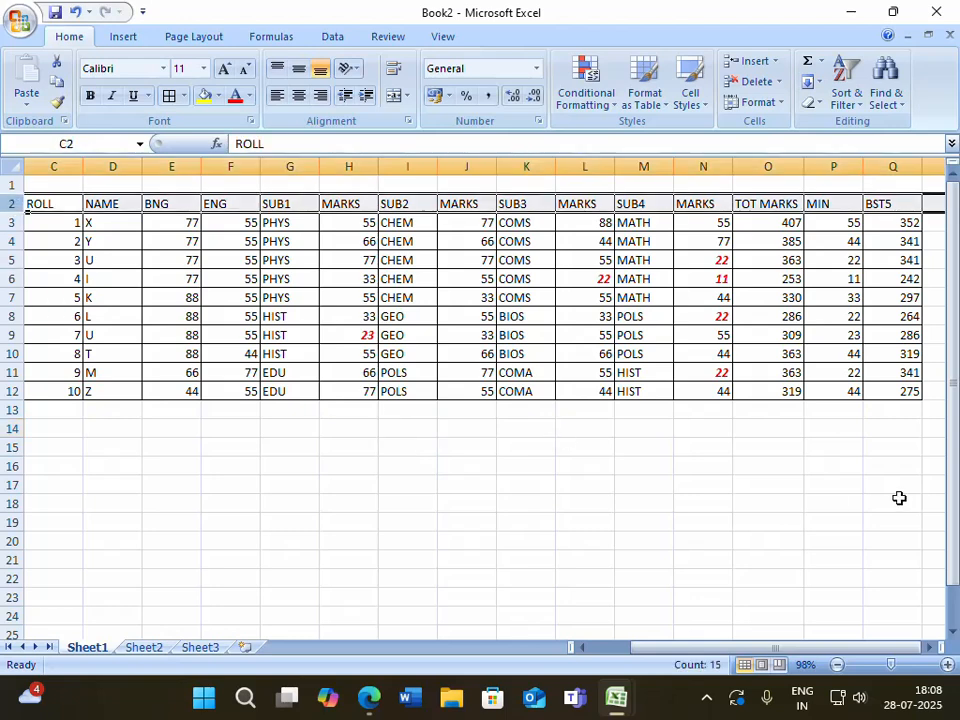
{"action": "left_click", "coordinate": [218, 96]}
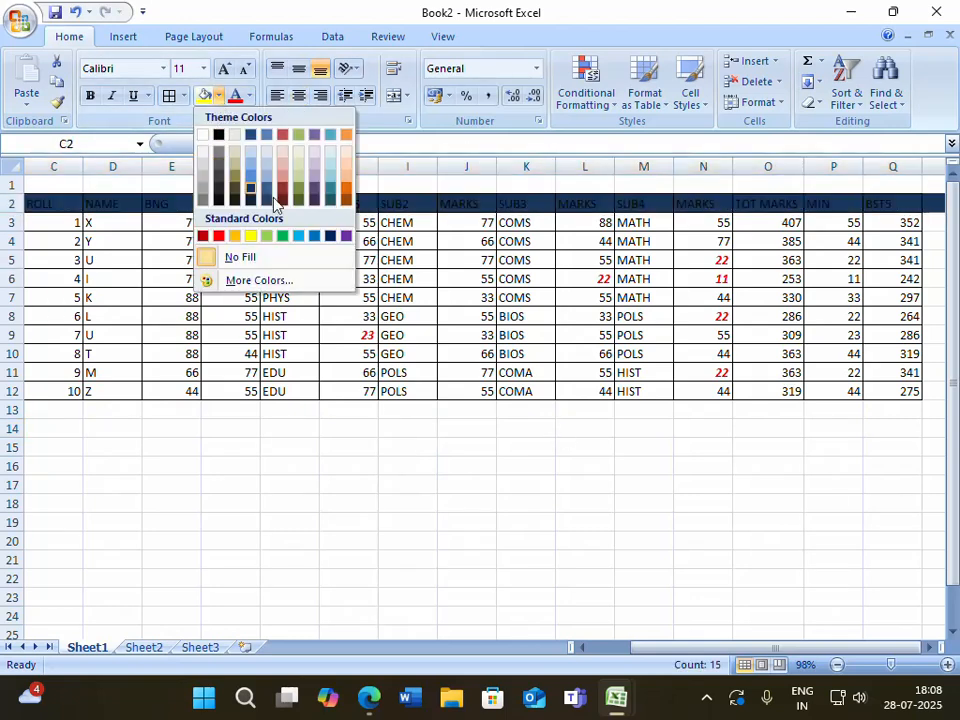
{"action": "left_click", "coordinate": [312, 172]}
{"action": "left_click", "coordinate": [389, 479]}
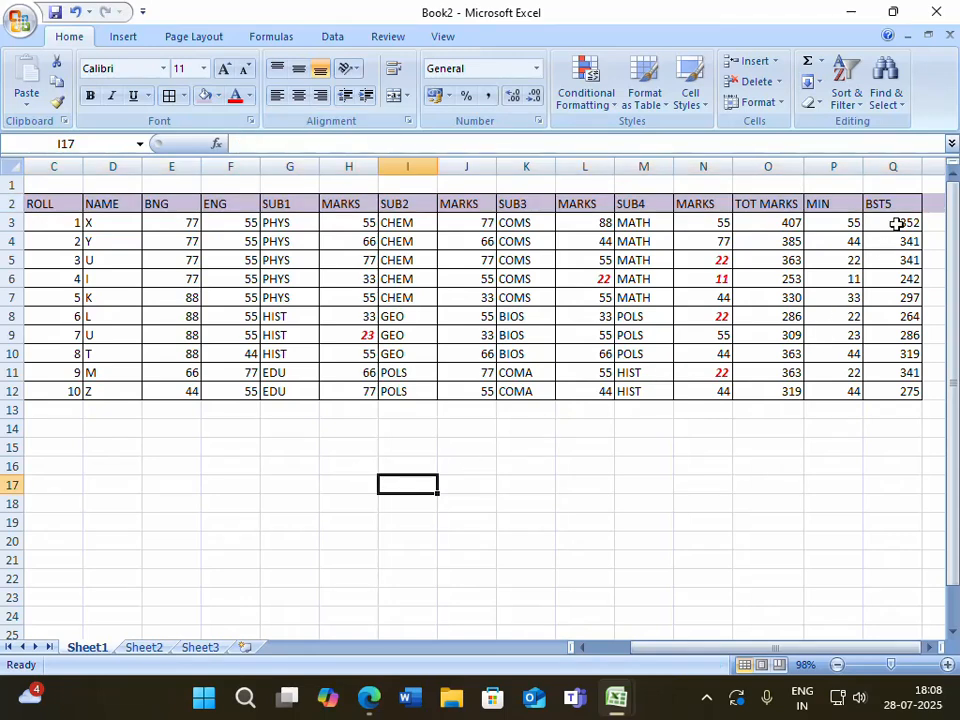
- Shade the BST5 values in Q3:Q12 with a light olive green fill
{"action": "left_click_drag", "start_coordinate": [897, 224], "coordinate": [896, 391]}
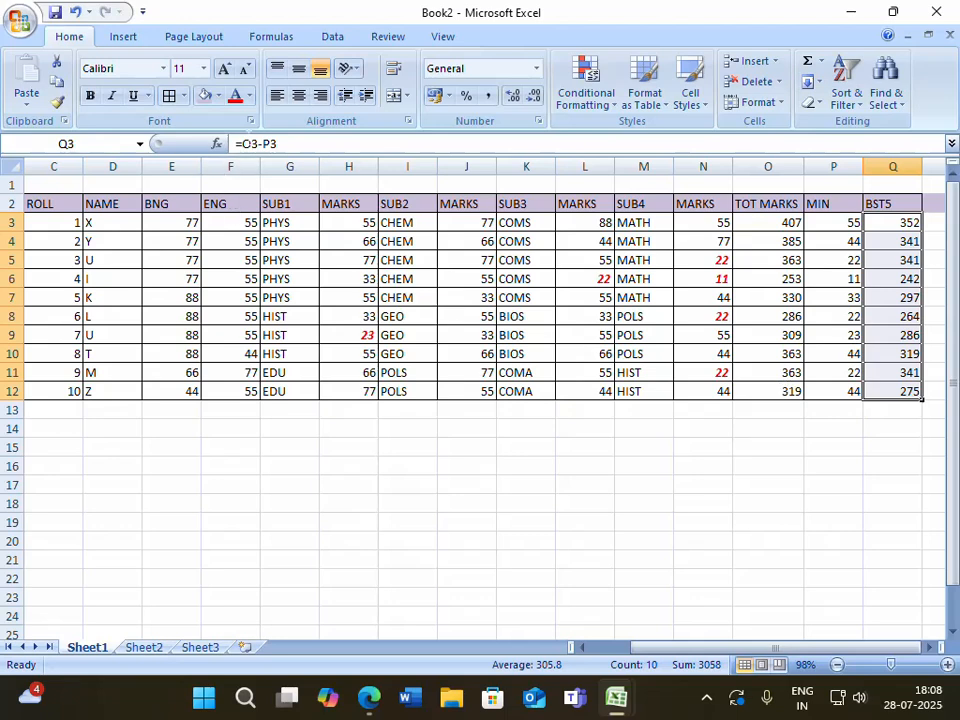
{"action": "left_click", "coordinate": [203, 97]}
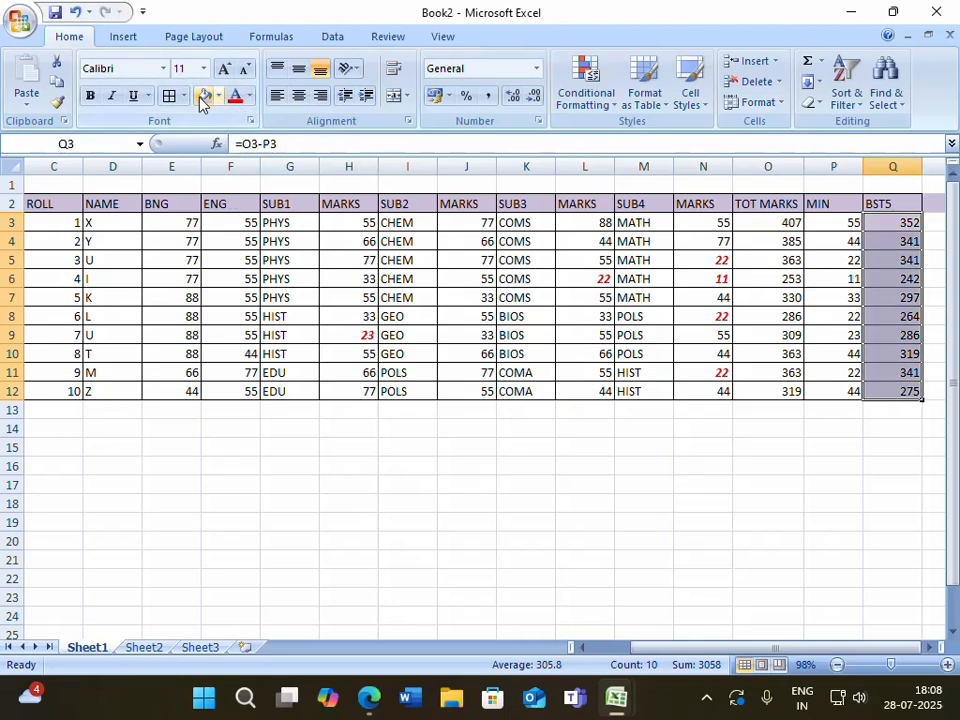
{"action": "left_click", "coordinate": [218, 96]}
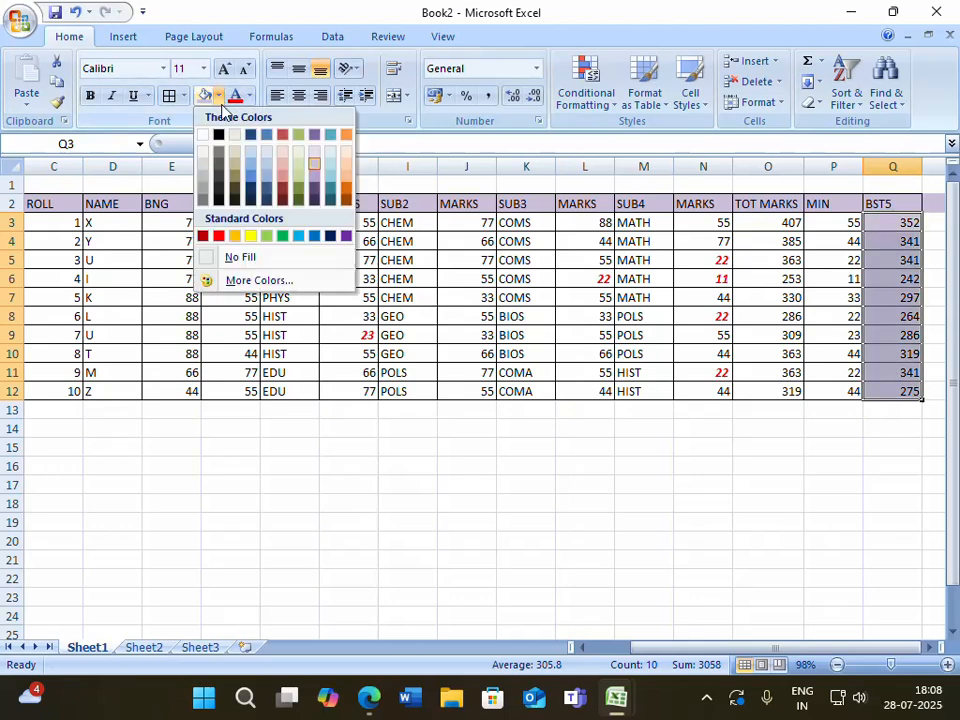
{"action": "left_click", "coordinate": [300, 181]}
{"action": "left_click", "coordinate": [439, 447]}
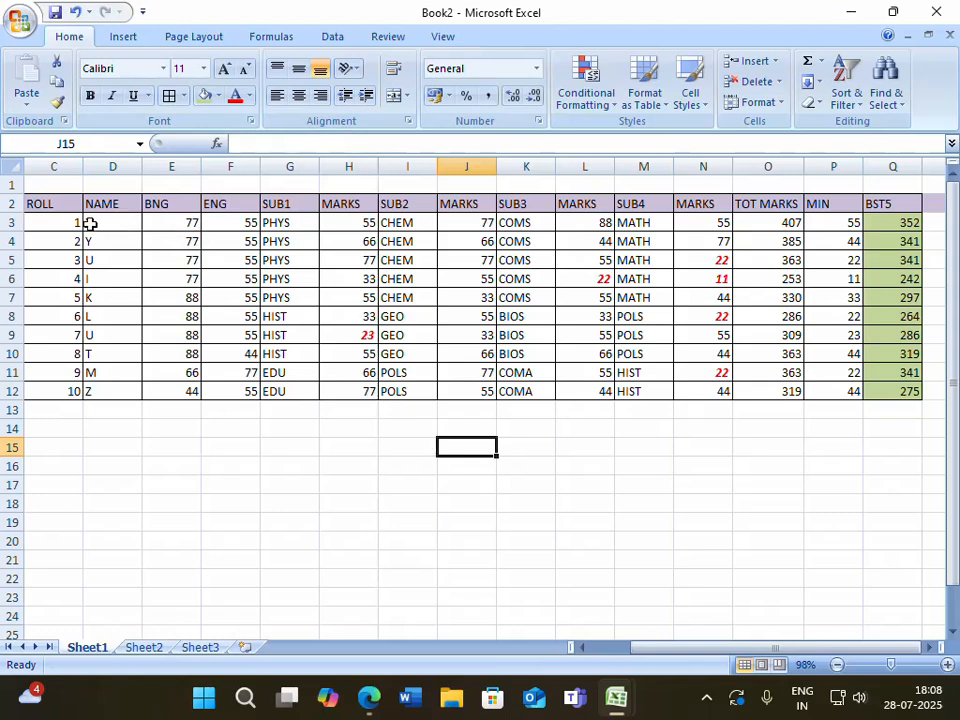
- Shade the roll numbers and names in C3:D12 with a light orange fill
{"action": "left_click_drag", "start_coordinate": [66, 227], "coordinate": [106, 390]}
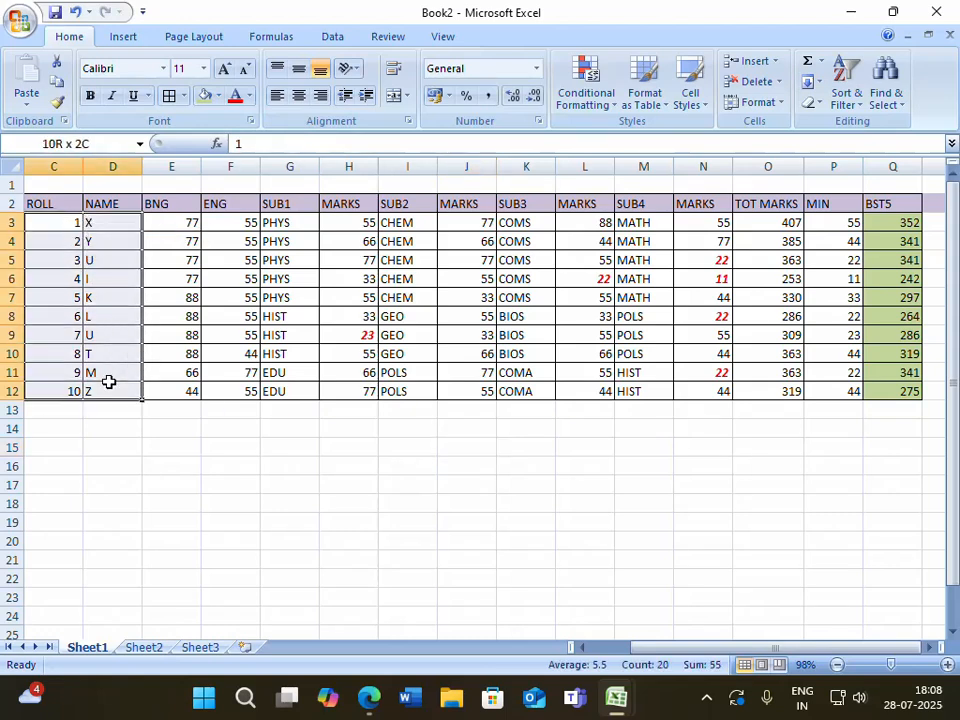
{"action": "left_click", "coordinate": [218, 96]}
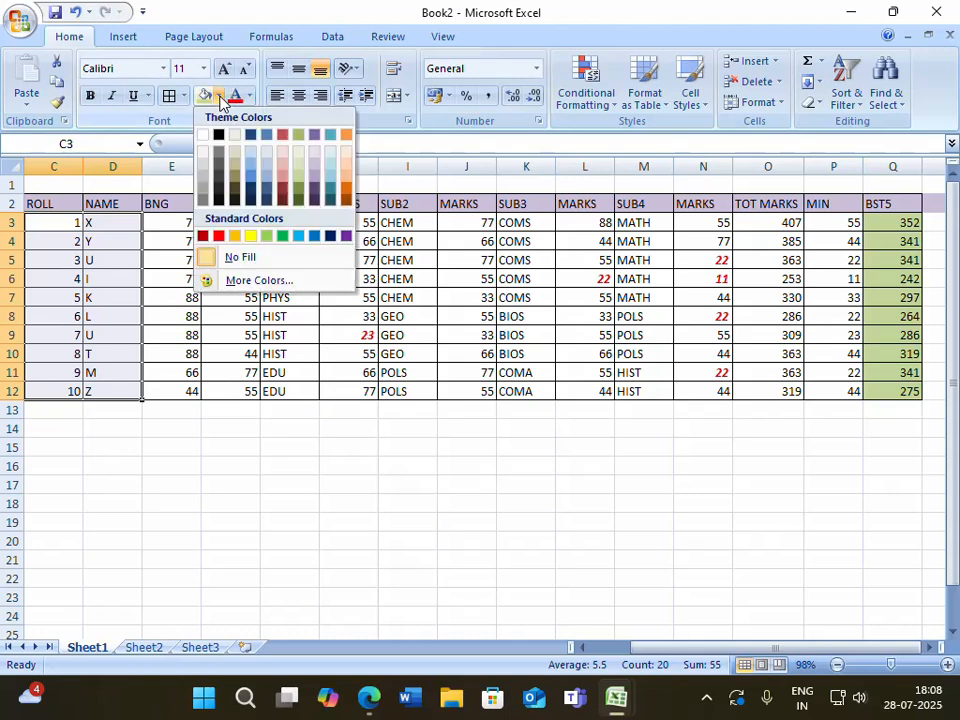
{"action": "left_click", "coordinate": [344, 154]}
{"action": "left_click", "coordinate": [293, 474]}
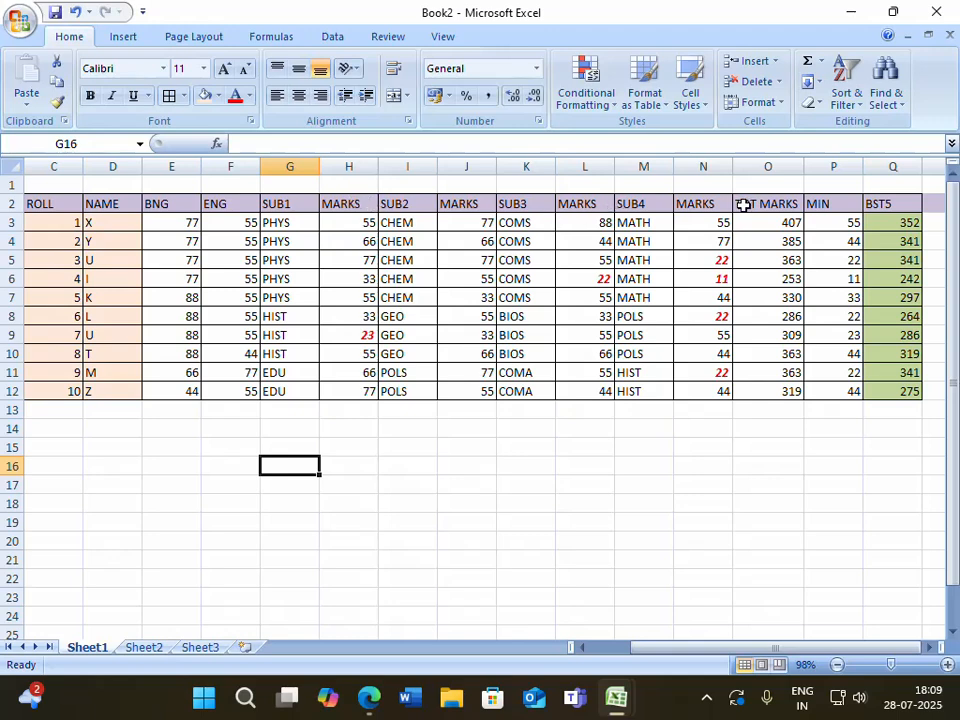
{"action": "left_click", "coordinate": [339, 200]}
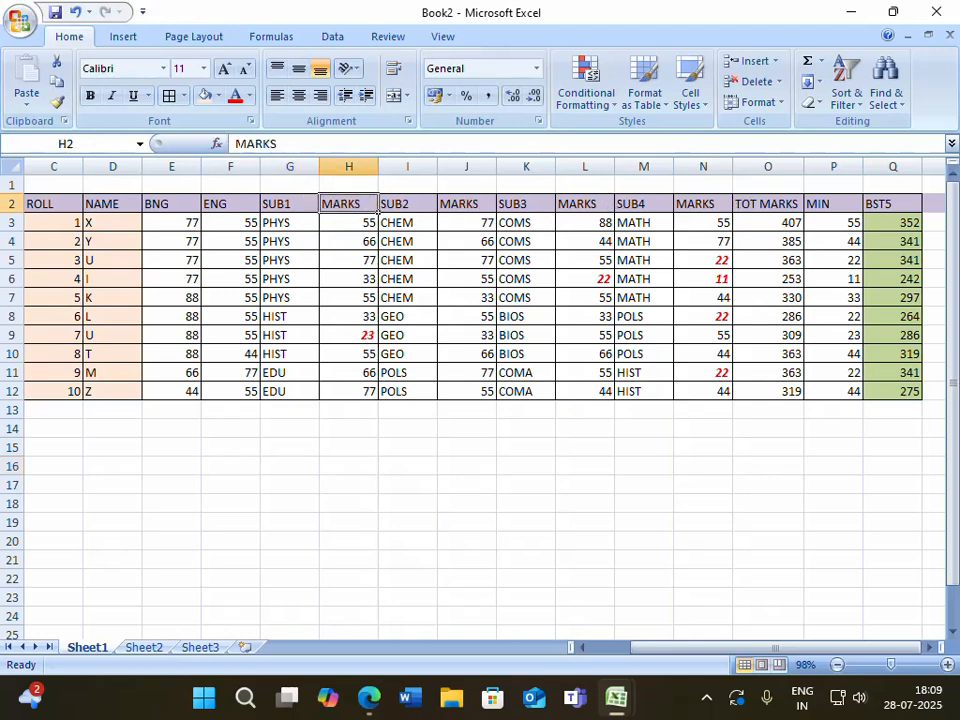
- Rename the marks header in H2 to S1MARKS and the one in J2 to S2MARKS
{"action": "left_click", "coordinate": [245, 144]}
{"action": "type", "text": "S1"}
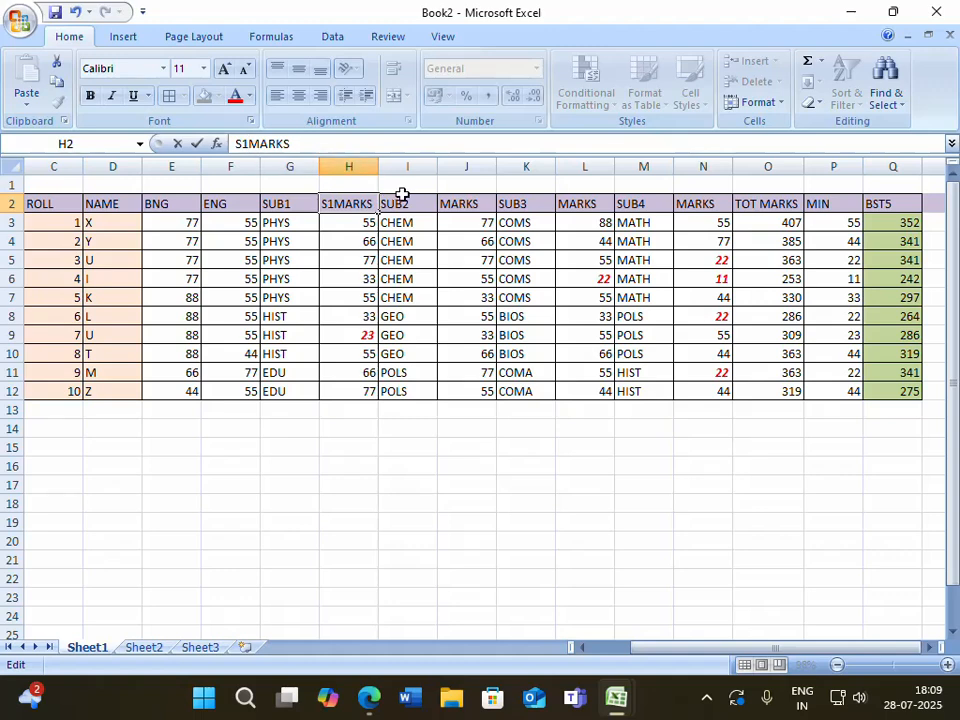
{"action": "left_click", "coordinate": [436, 203]}
{"action": "left_click", "coordinate": [447, 203]}
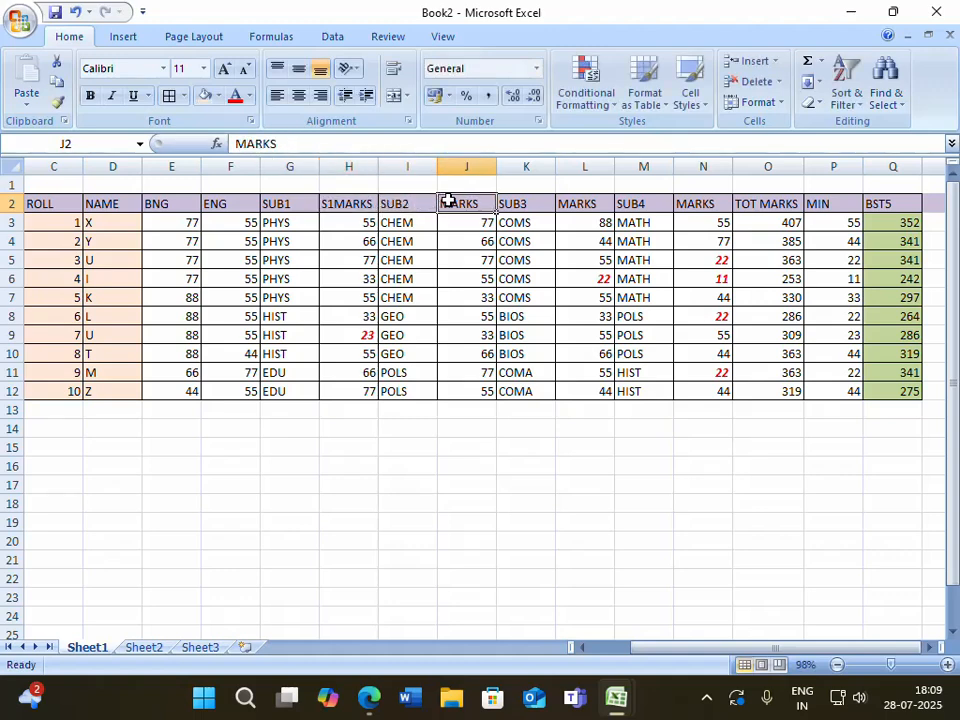
{"action": "left_click", "coordinate": [236, 144]}
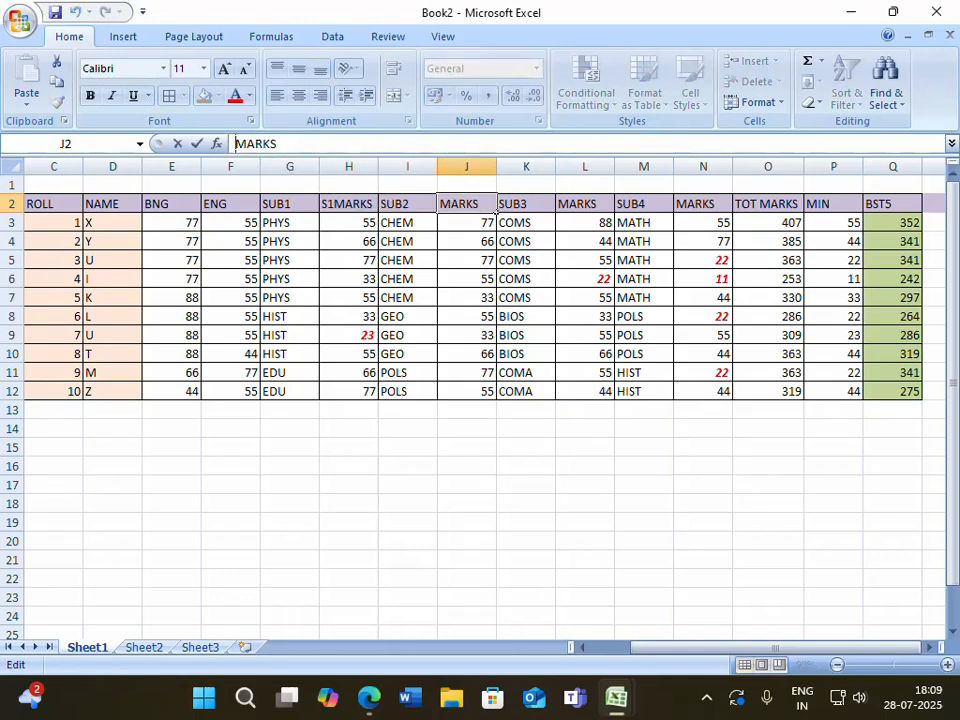
{"action": "type", "text": "S3"}
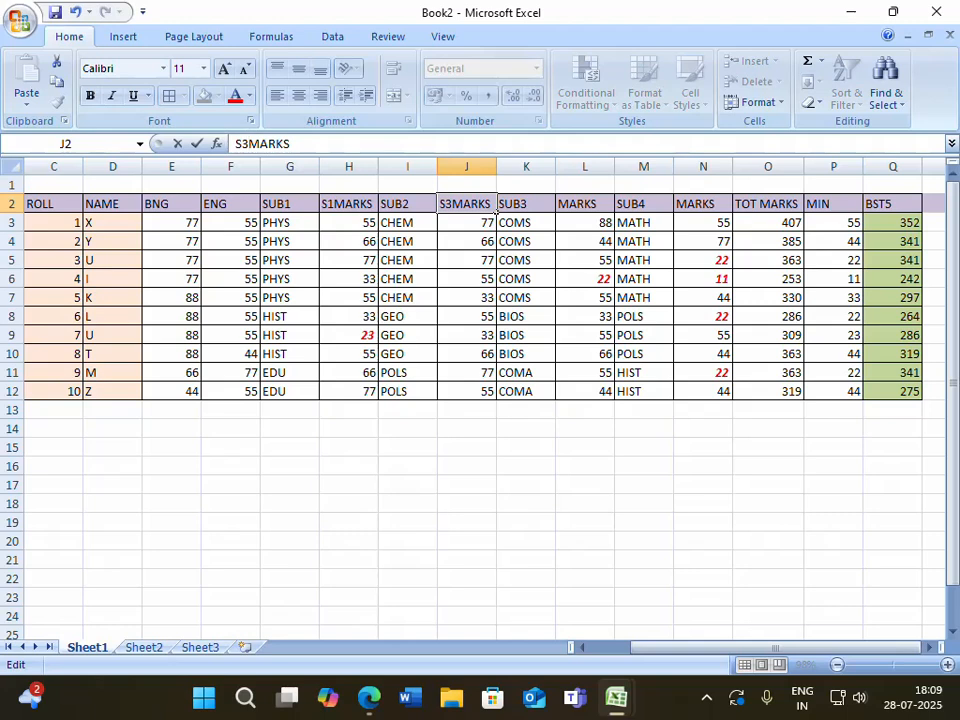
{"action": "key", "text": "BackSpace"}
{"action": "type", "text": "2"}
- Rename the marks header in L2 to S3MARKS and the one in N2 to S44MARKS
{"action": "left_click", "coordinate": [563, 205]}
{"action": "double_click", "coordinate": [612, 205]}
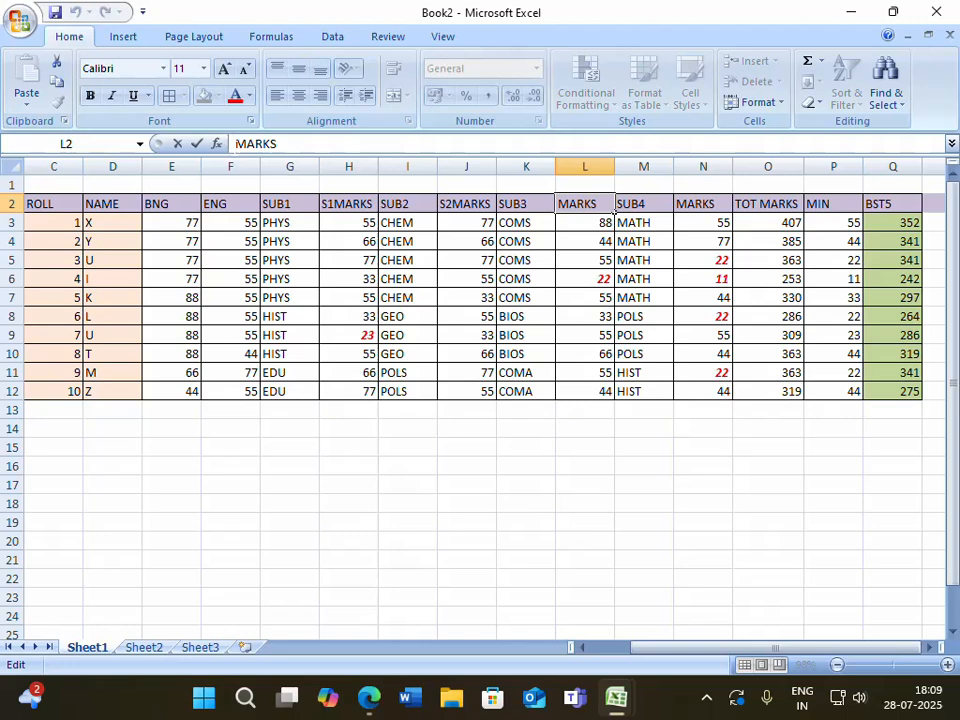
{"action": "type", "text": "S3"}
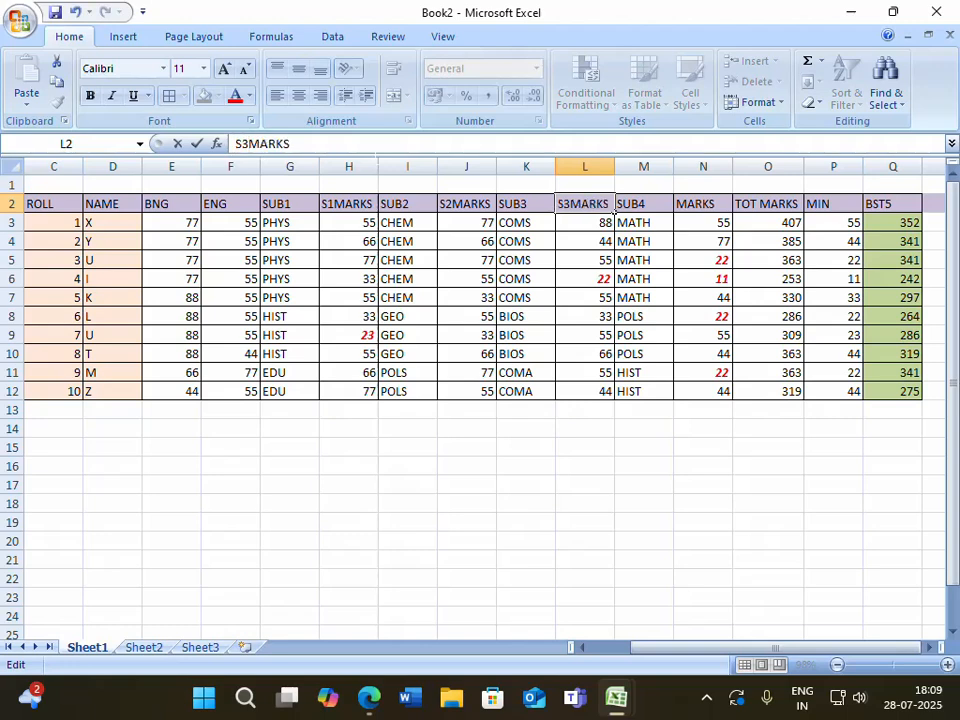
{"action": "left_click", "coordinate": [715, 204]}
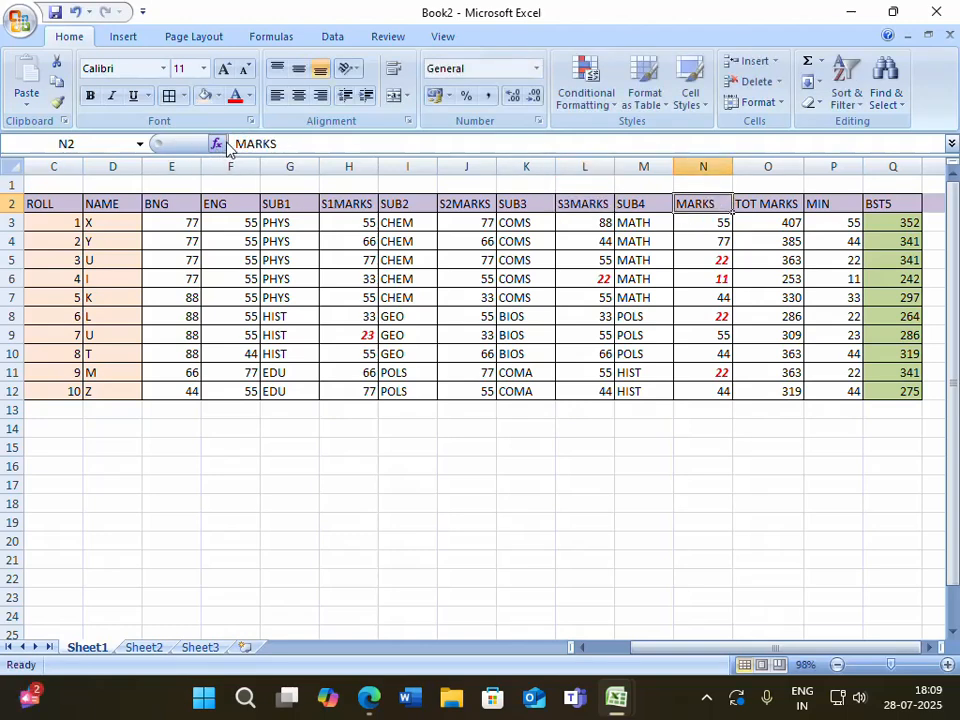
{"action": "double_click", "coordinate": [730, 206]}
{"action": "type", "text": "S"}
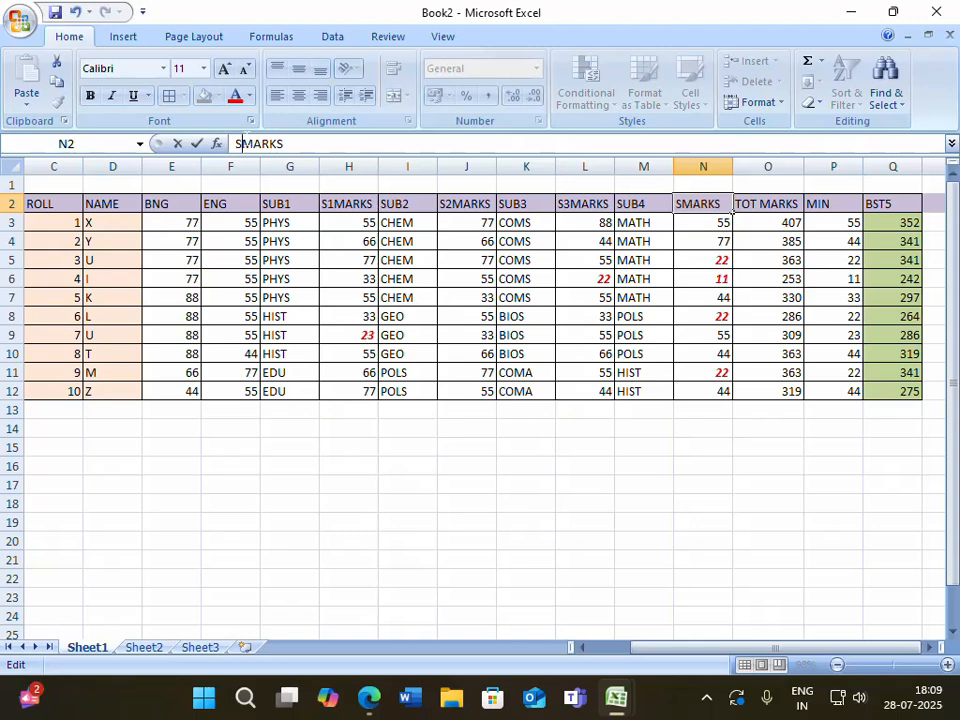
{"action": "type", "text": "44"}
{"action": "left_click", "coordinate": [577, 574]}
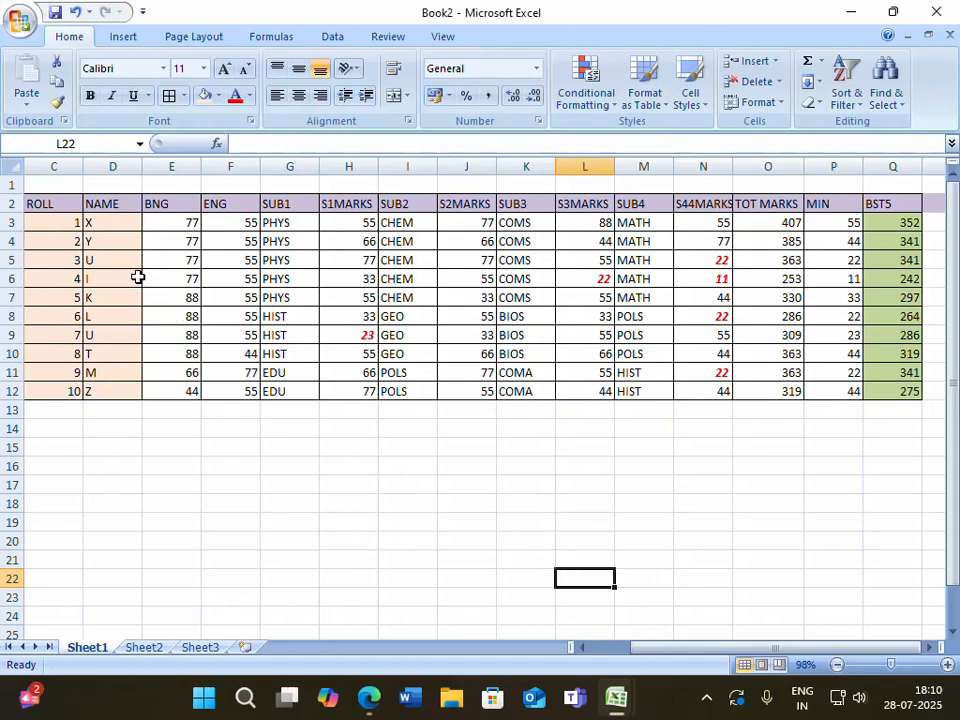
- Insert a 3-D clustered column chart from the NAME and BST5 columns, D2:D12 and Q2:Q12
{"action": "left_click_drag", "start_coordinate": [30, 200], "coordinate": [88, 358]}
{"action": "left_click", "coordinate": [133, 482]}
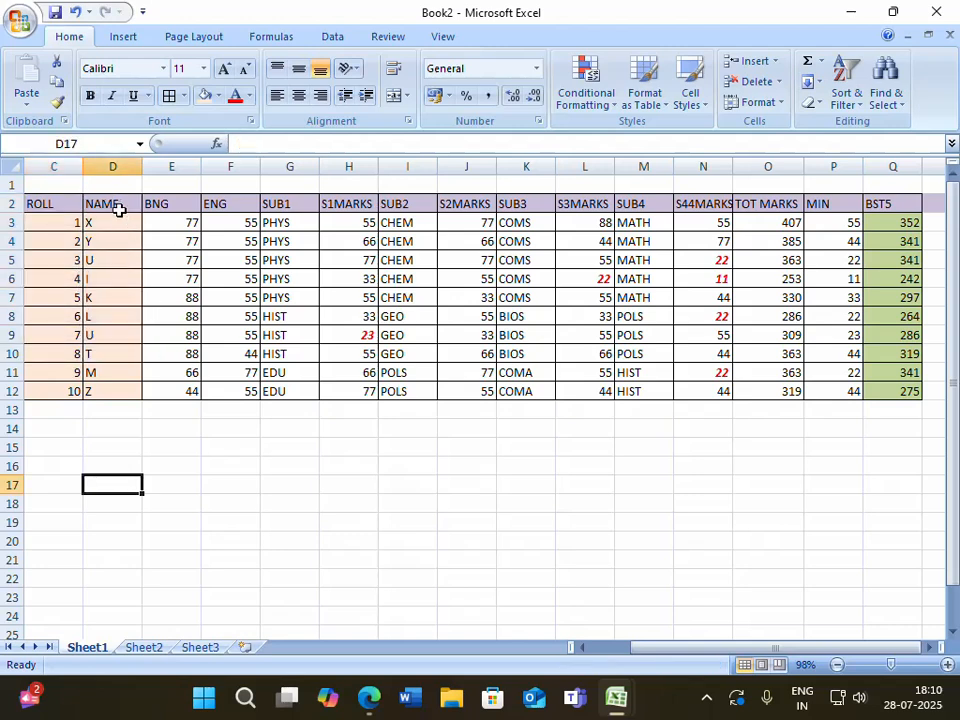
{"action": "left_click_drag", "start_coordinate": [118, 210], "coordinate": [139, 392]}
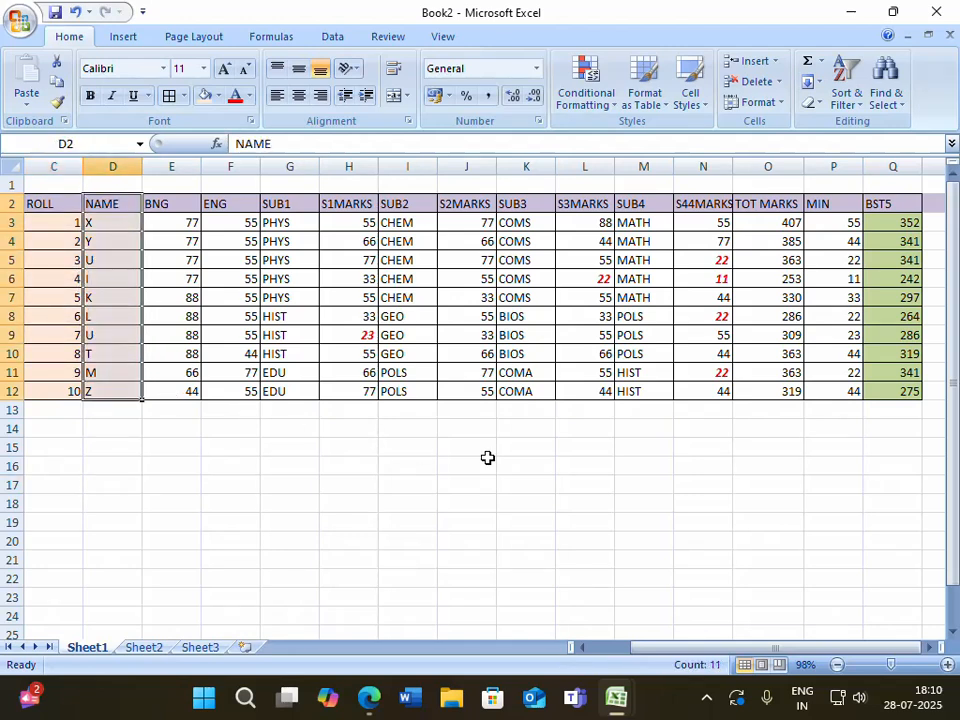
{"action": "left_click_drag", "start_coordinate": [886, 205], "coordinate": [889, 388]}
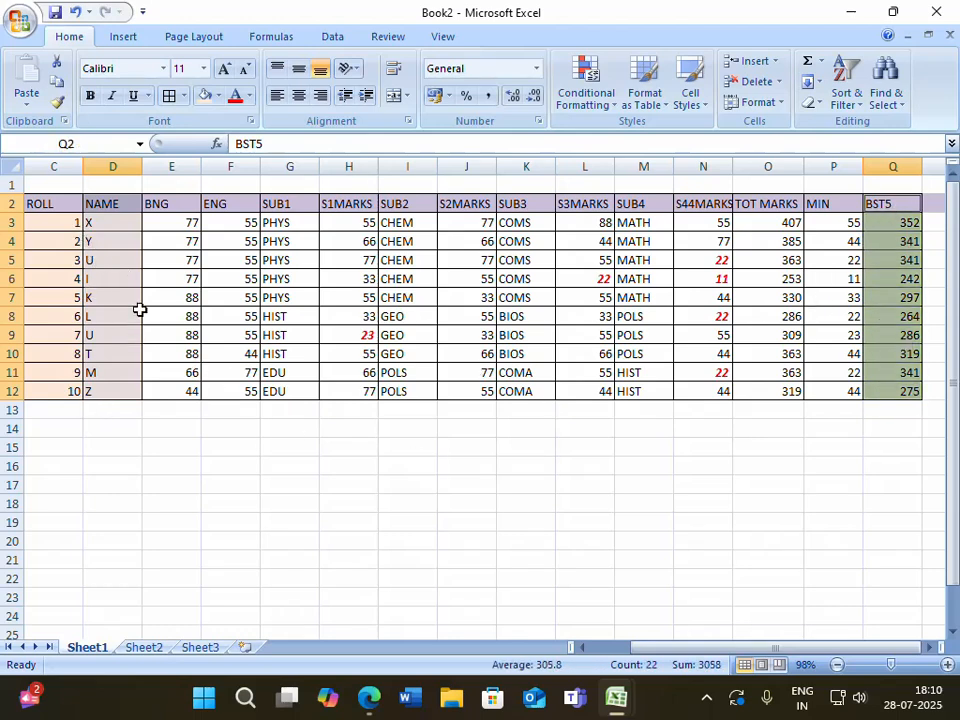
{"action": "left_click", "coordinate": [124, 38]}
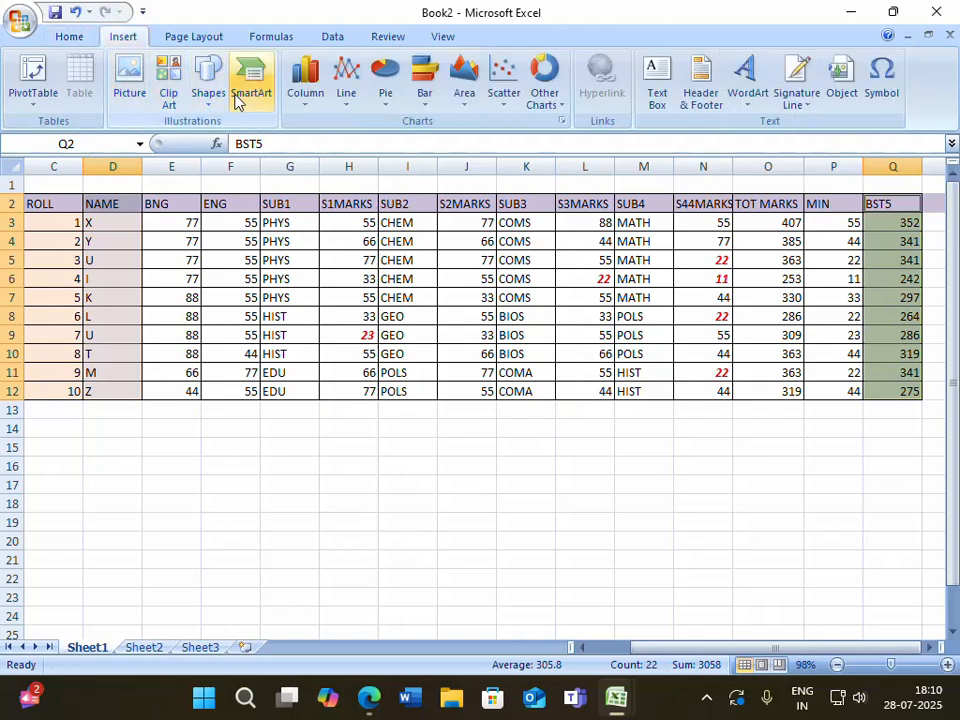
{"action": "left_click", "coordinate": [292, 100]}
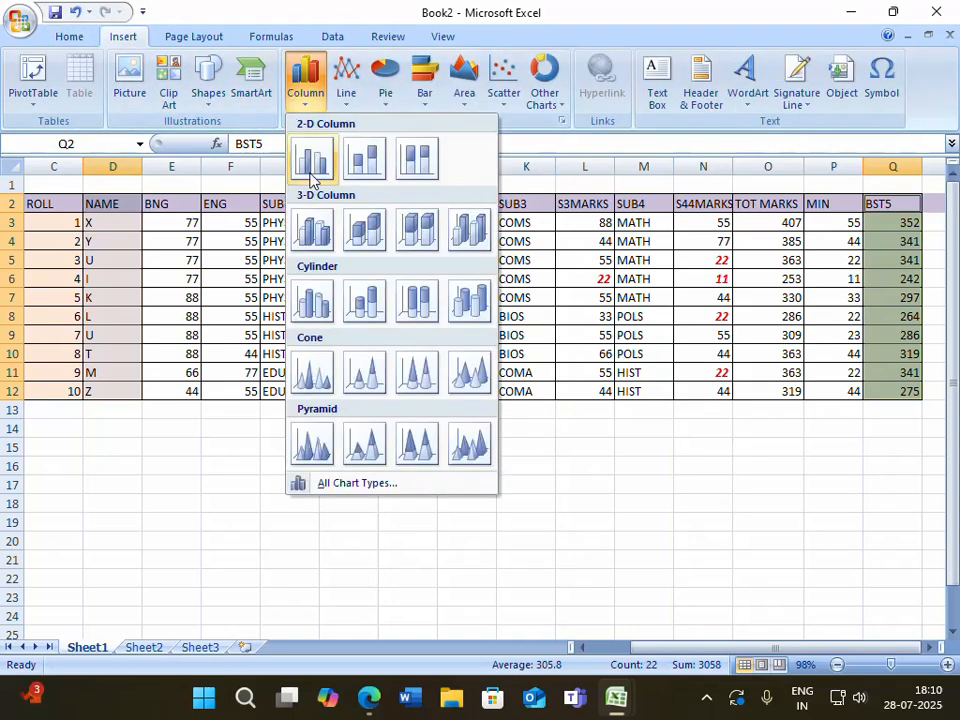
{"action": "left_click", "coordinate": [314, 238]}
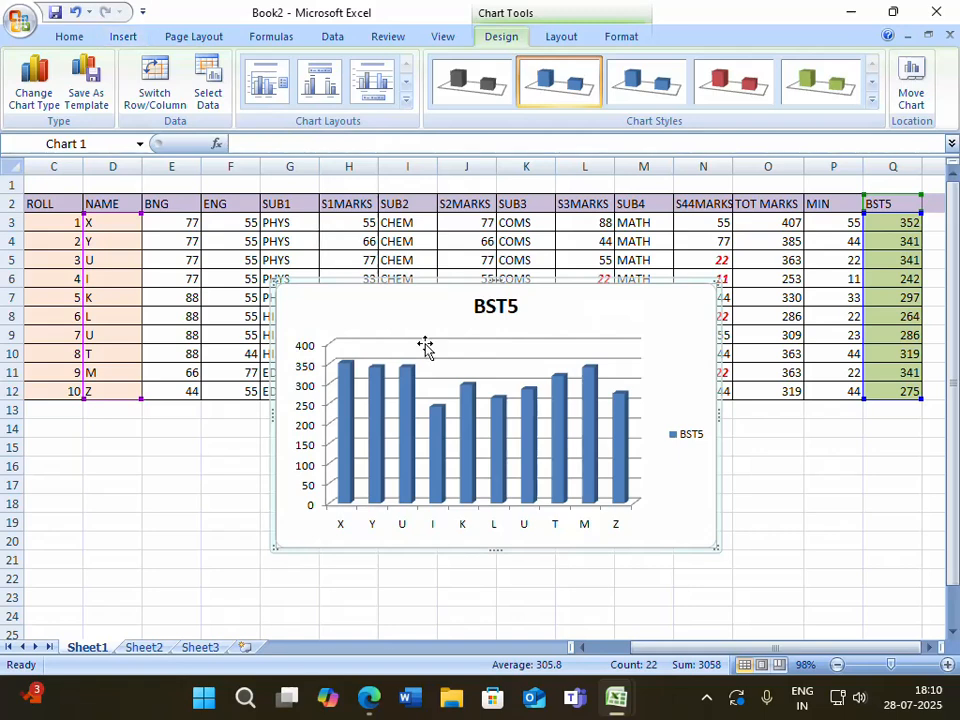
- Shift the chart title slightly, look through the chart layouts, and delete the BST5 chart
{"action": "left_click_drag", "start_coordinate": [468, 409], "coordinate": [482, 304]}
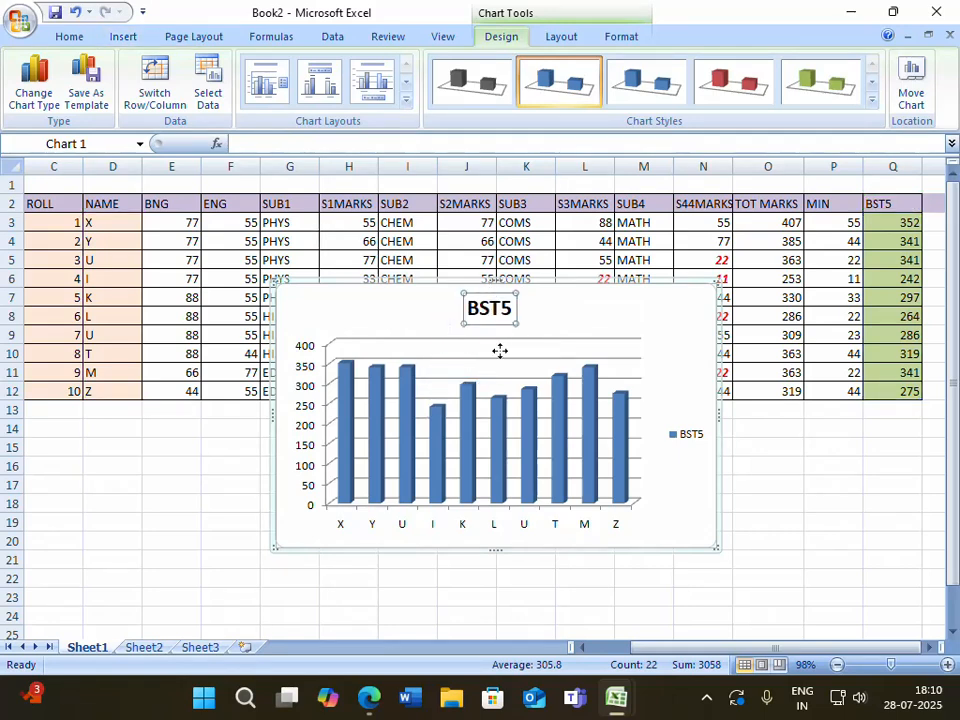
{"action": "mouse_move", "coordinate": [349, 373]}
{"action": "left_click", "coordinate": [405, 101]}
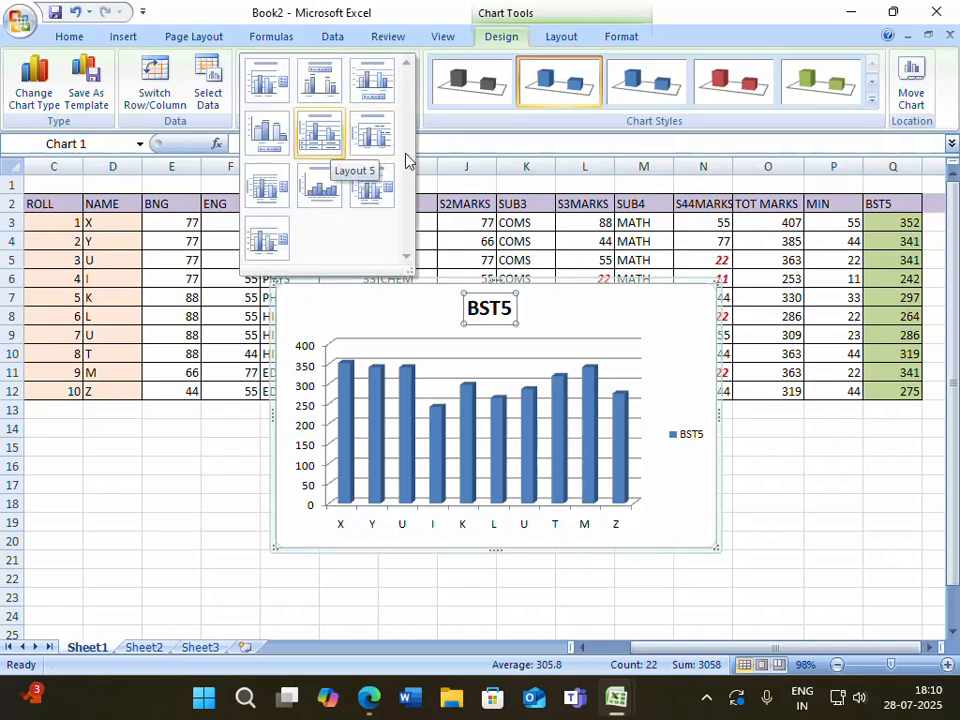
{"action": "left_click", "coordinate": [437, 143]}
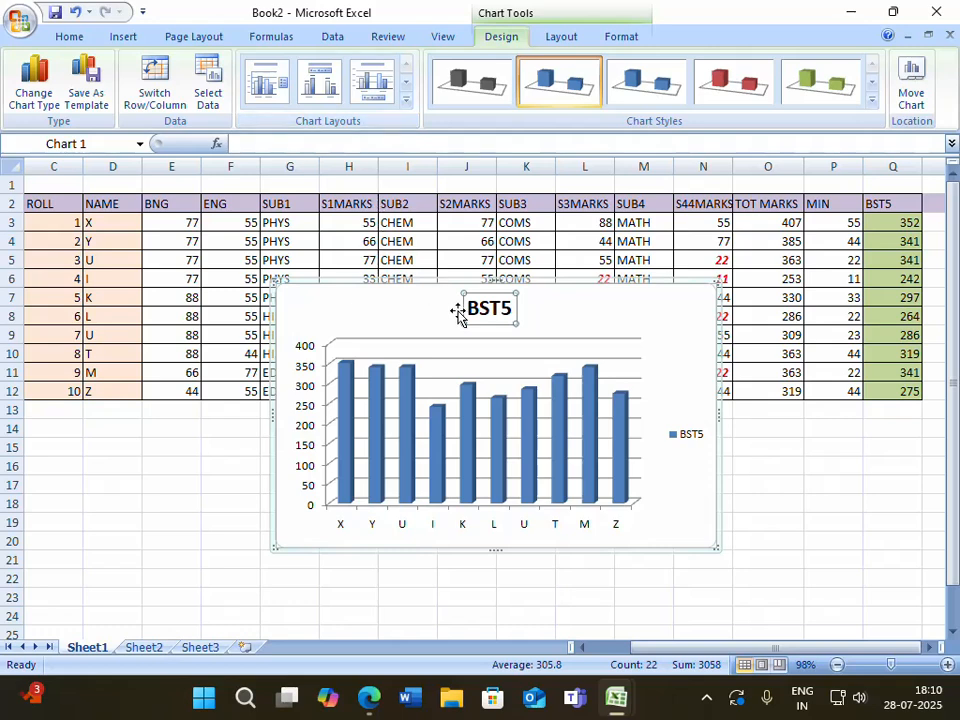
{"action": "left_click", "coordinate": [549, 312]}
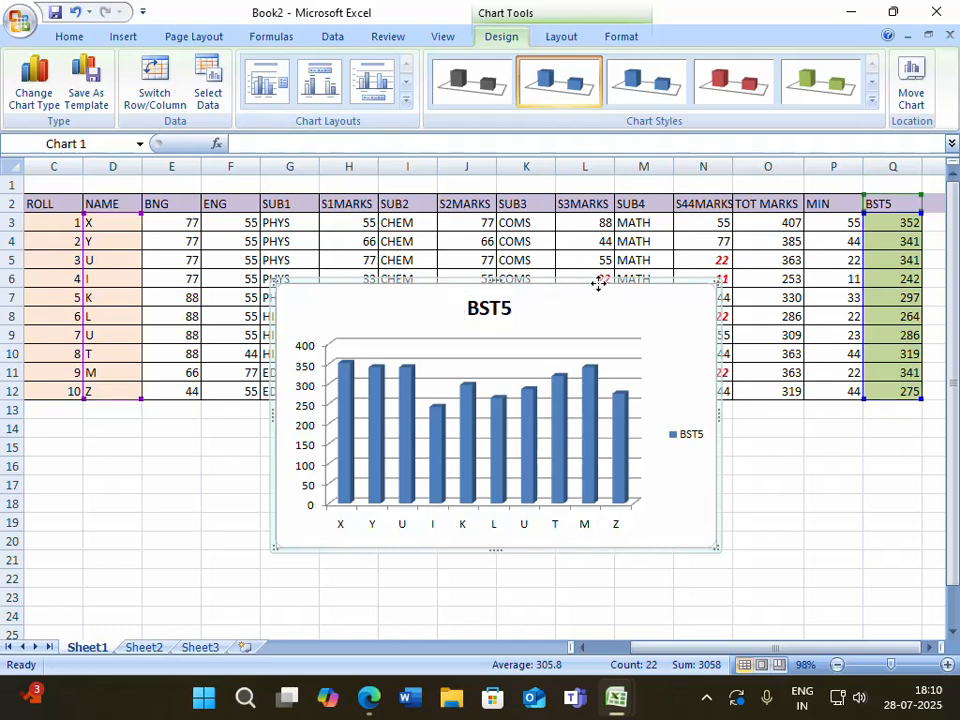
{"action": "key", "text": "Delete"}
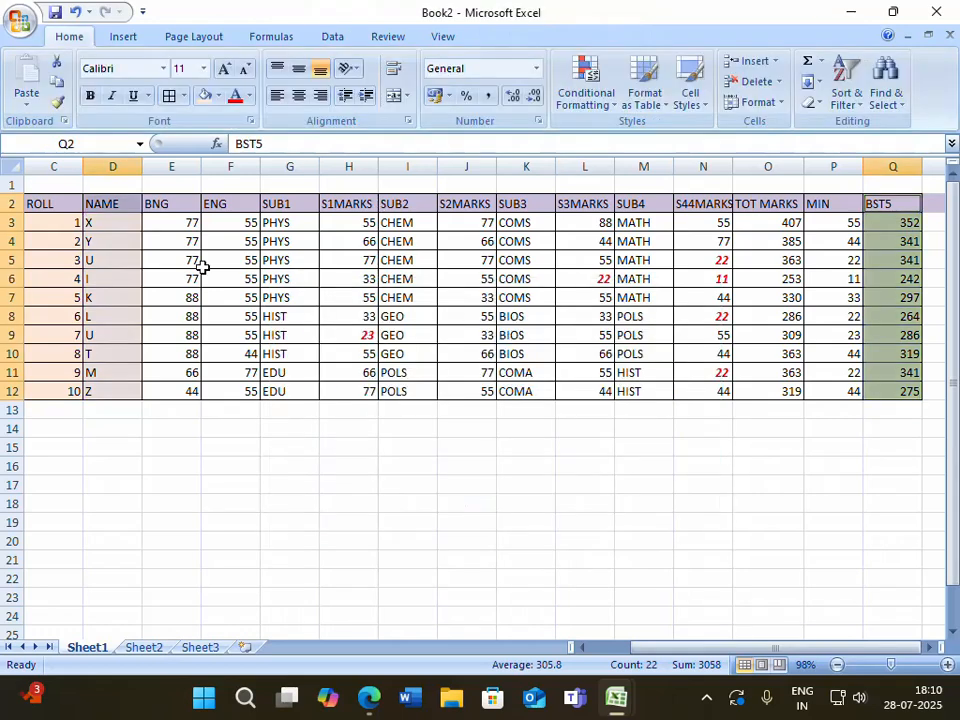
- Create a 3-D clustered column chart of BST5 by NAME from D2:D12 and Q2:Q12 and place it below the table
{"action": "left_click_drag", "start_coordinate": [47, 205], "coordinate": [112, 391]}
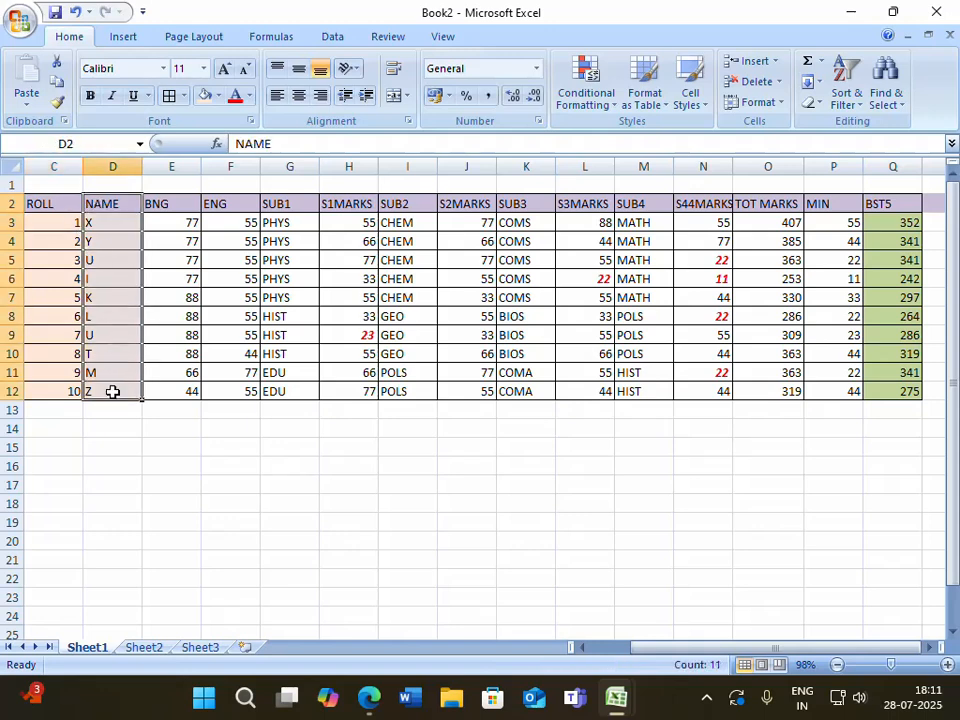
{"action": "left_click_drag", "start_coordinate": [877, 304], "coordinate": [879, 391]}
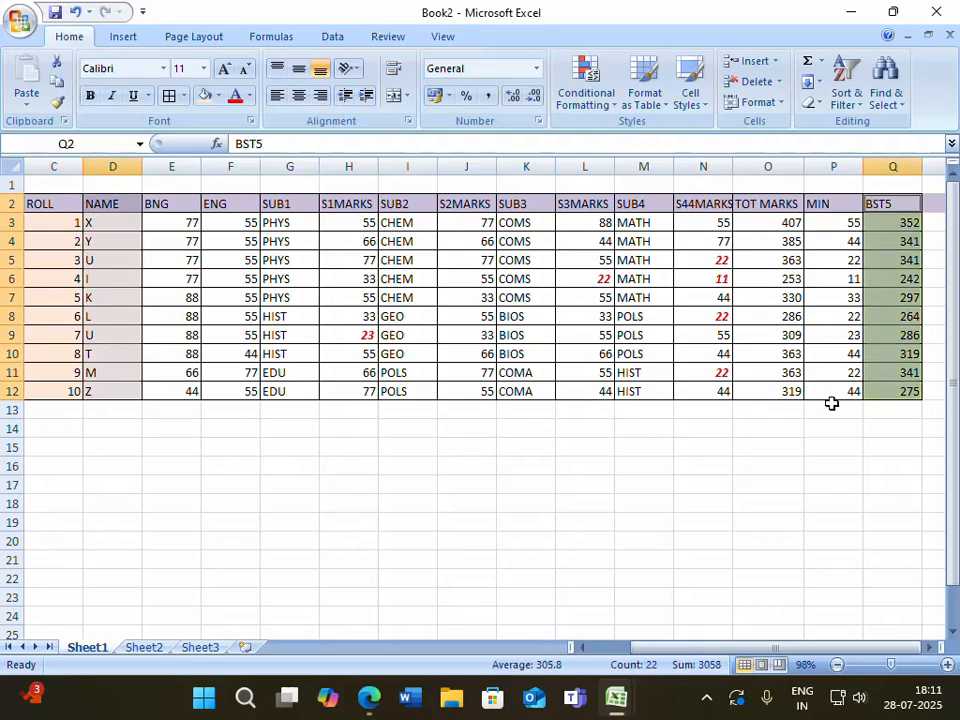
{"action": "left_click", "coordinate": [125, 40]}
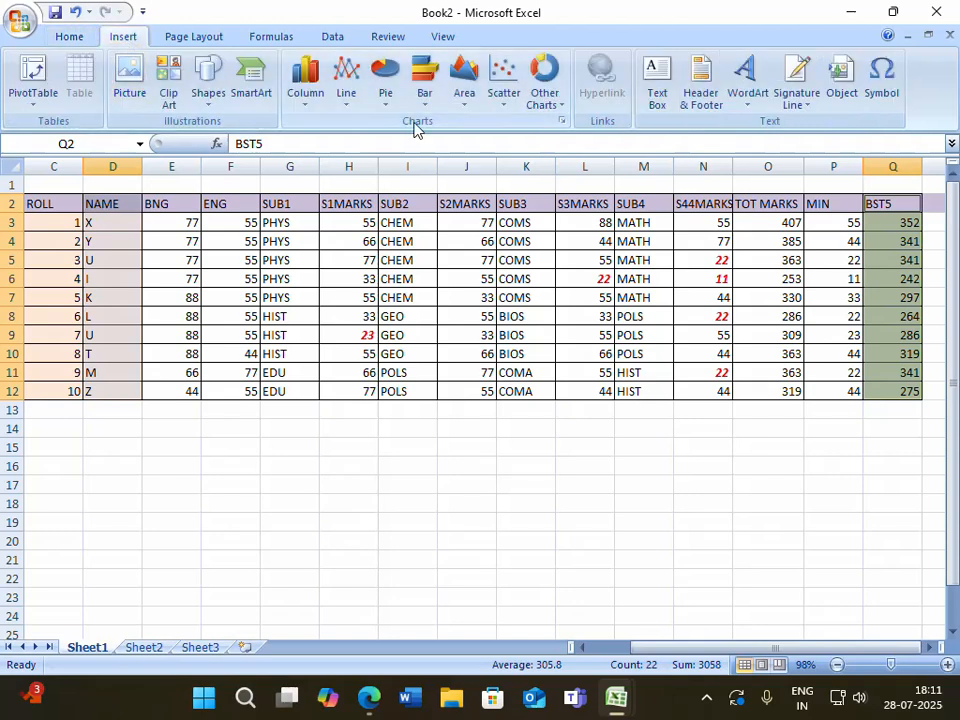
{"action": "left_click", "coordinate": [303, 92]}
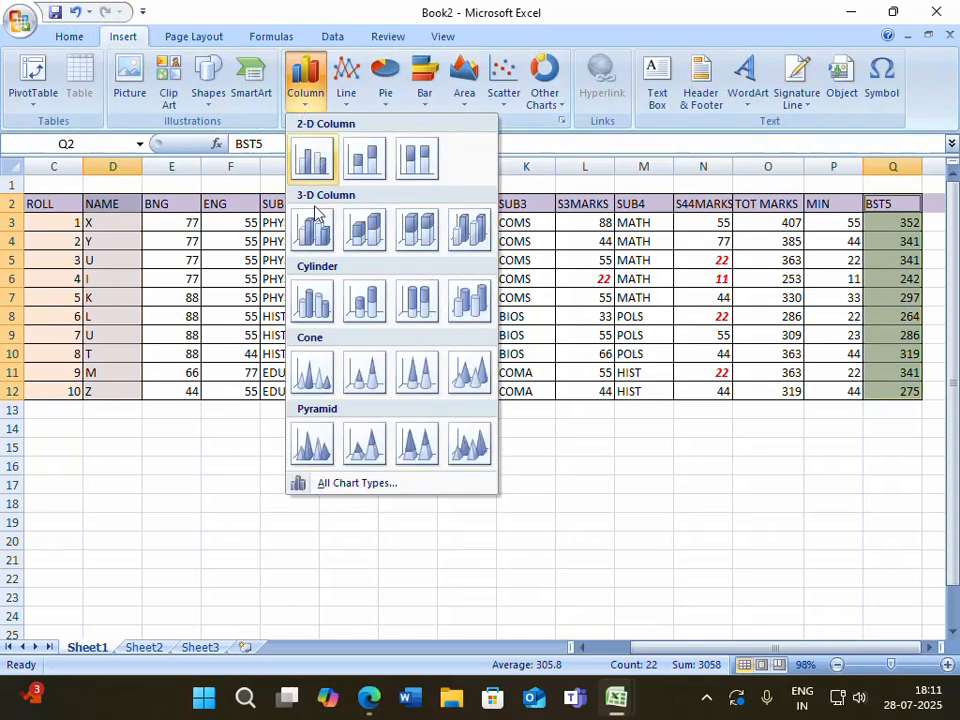
{"action": "left_click", "coordinate": [316, 240]}
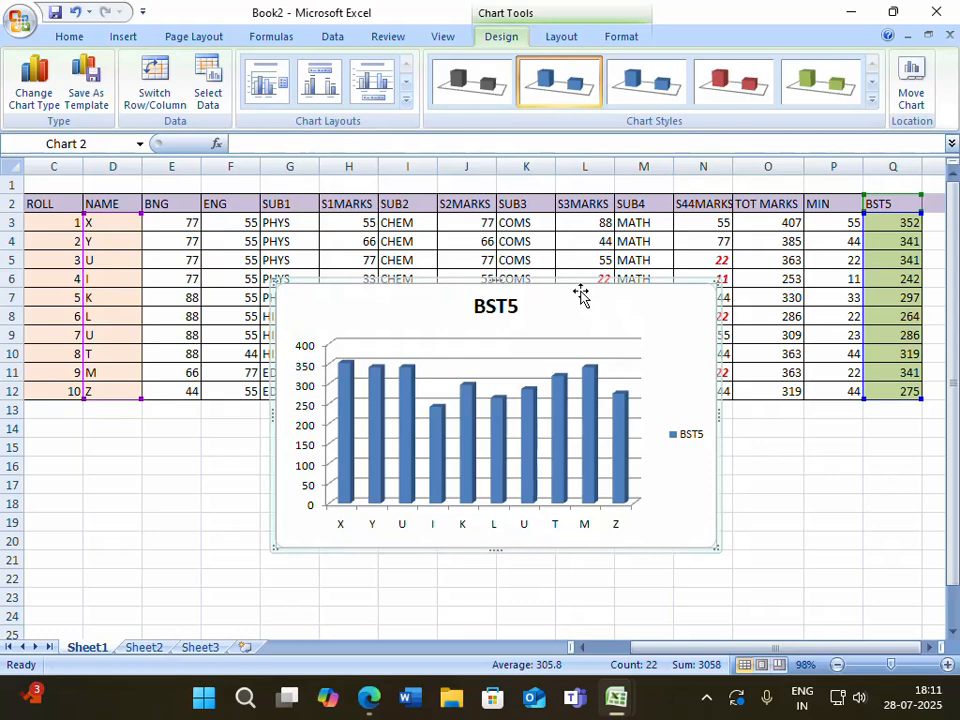
{"action": "left_click_drag", "start_coordinate": [581, 294], "coordinate": [566, 446]}
{"action": "scroll", "coordinate": [780, 459], "scroll_direction": "down", "scroll_amount": 2}
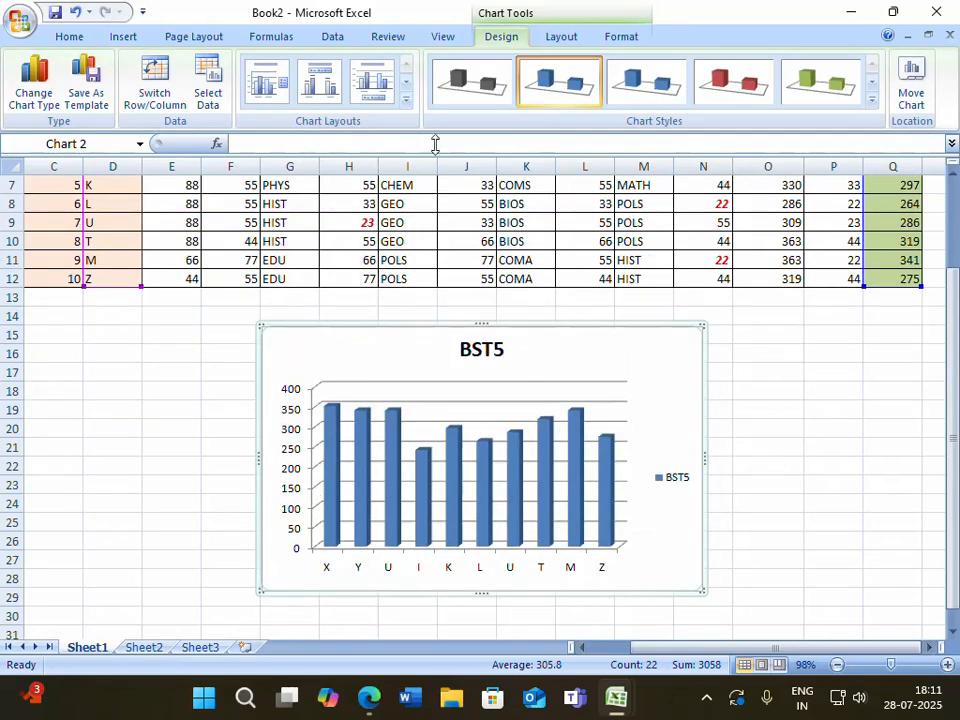
- Apply Layout 5 with a data table to the BST5 chart and title its vertical axis MARKS
{"action": "left_click", "coordinate": [408, 102]}
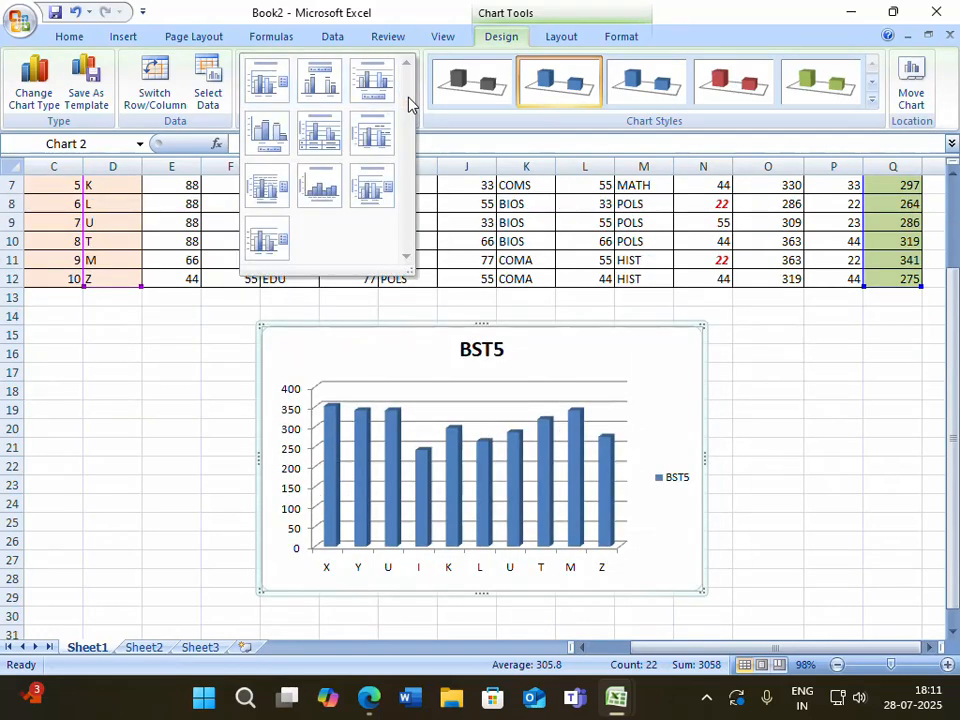
{"action": "left_click", "coordinate": [338, 132]}
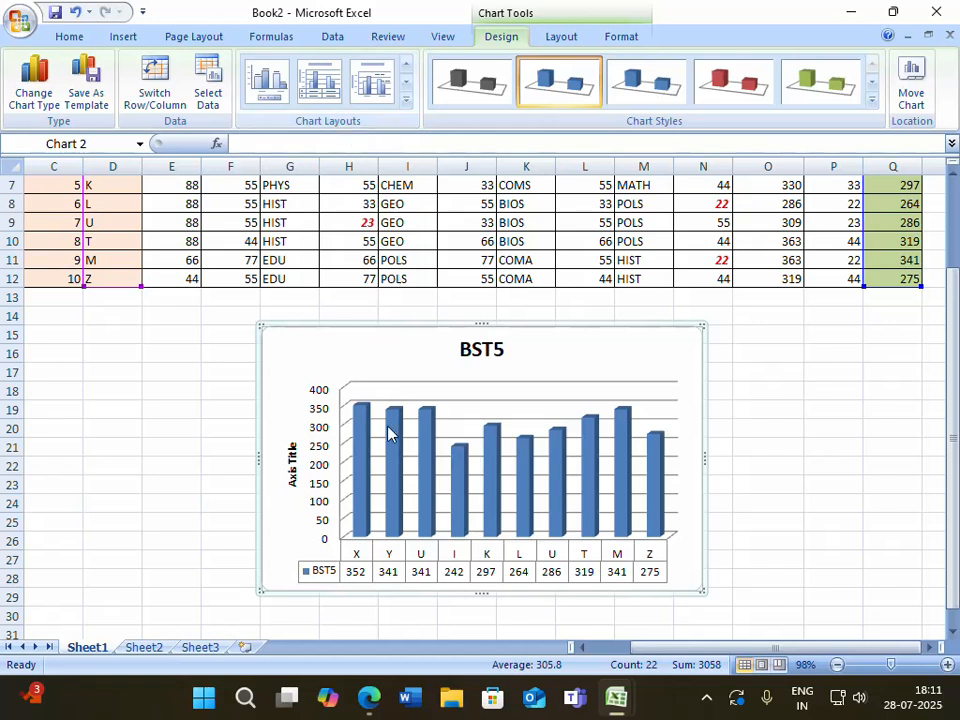
{"action": "left_click", "coordinate": [293, 458]}
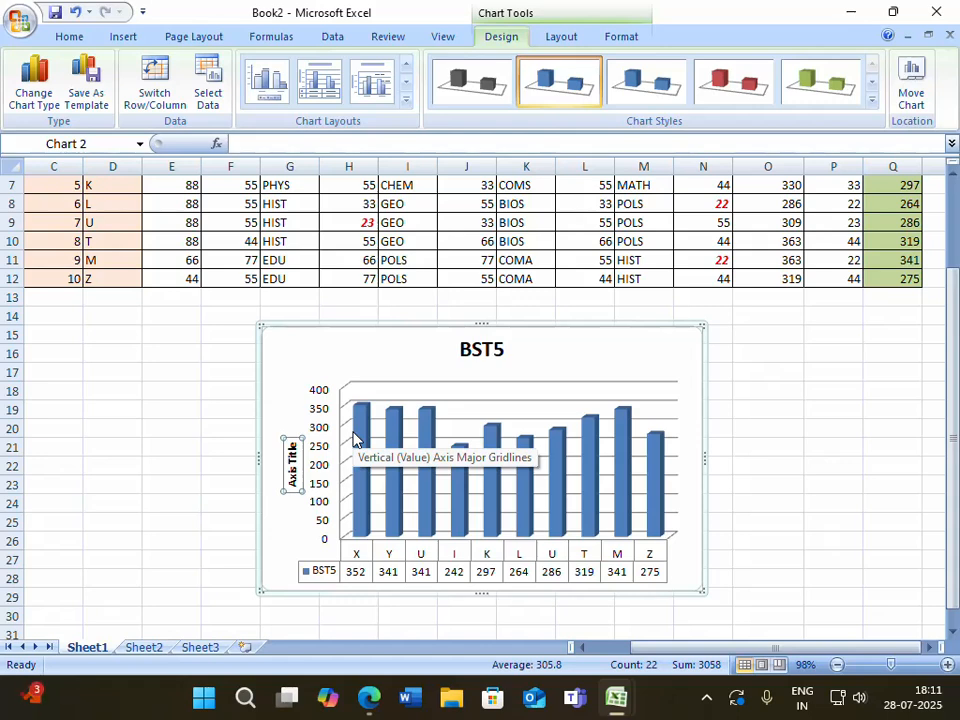
{"action": "type", "text": "MA"}
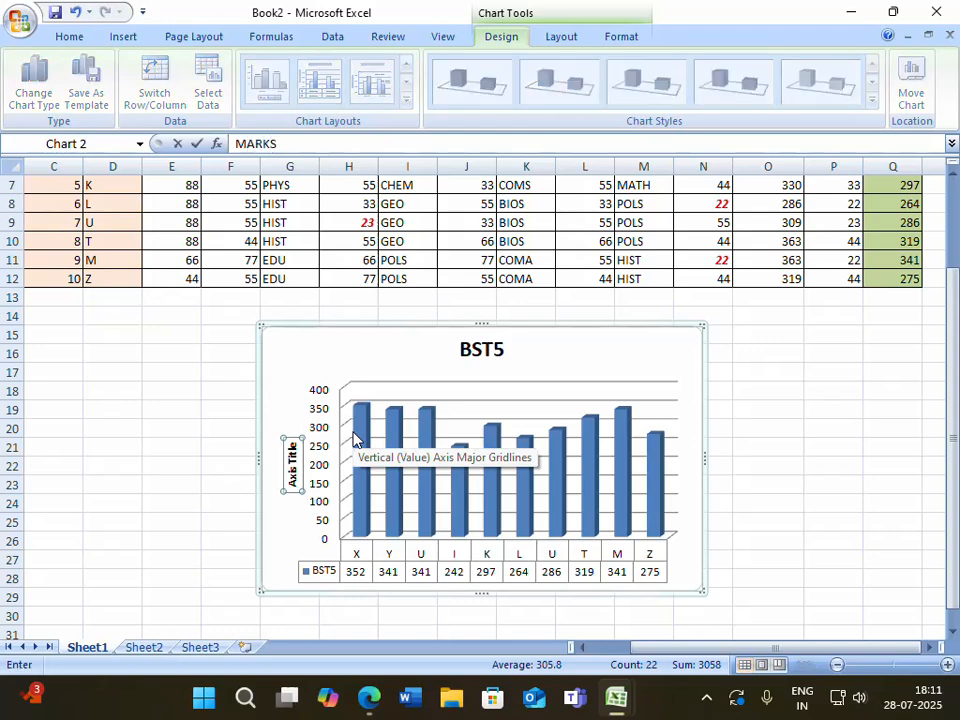
{"action": "type", "text": "RKS"}
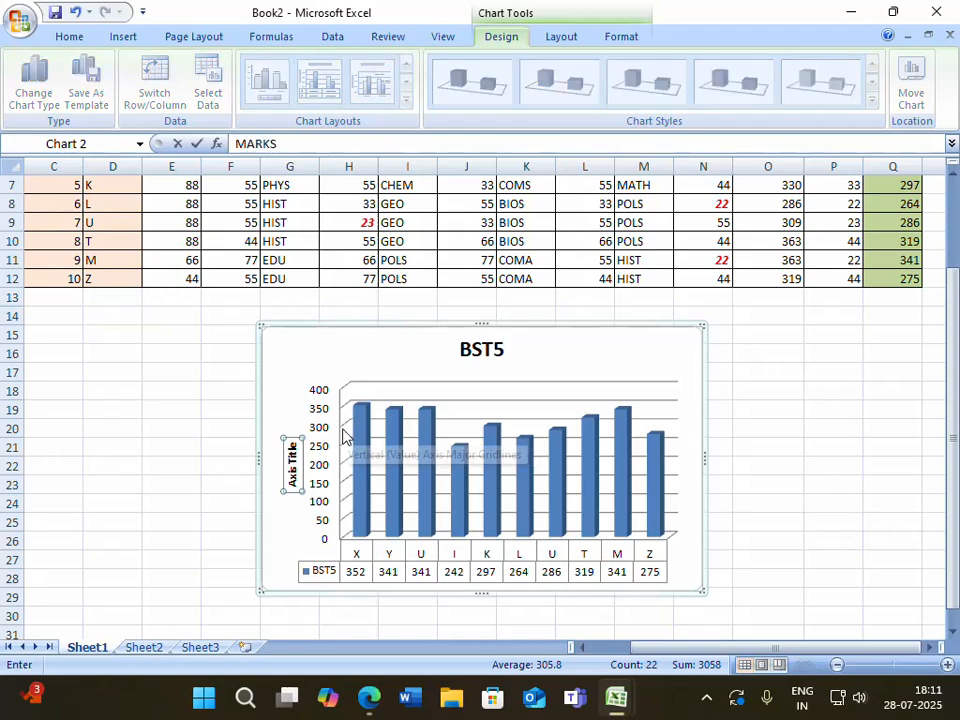
{"action": "key", "text": "Return"}
{"action": "left_click", "coordinate": [343, 436]}
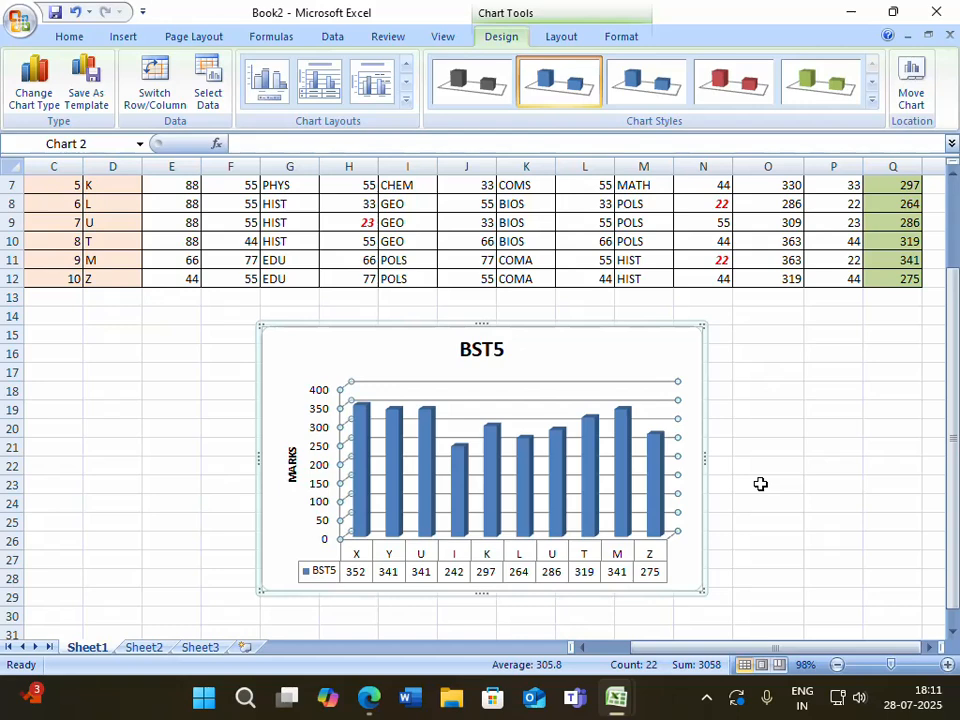
- Add the column header PER in cell R2, next to the BST5 header
{"action": "scroll", "coordinate": [890, 580], "scroll_direction": "up", "scroll_amount": 2}
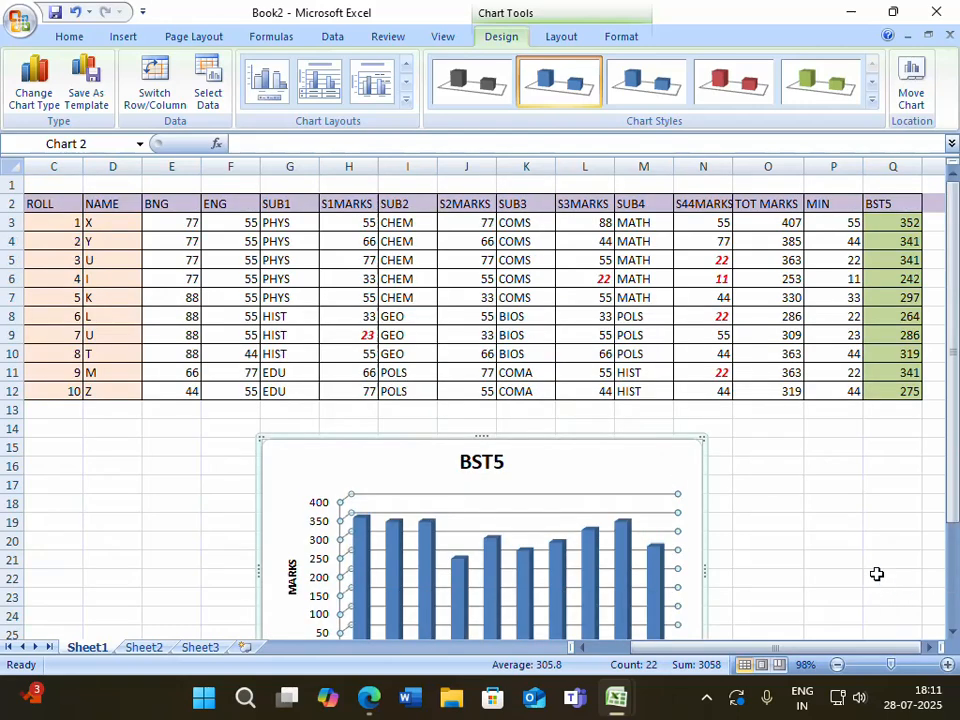
{"action": "left_click", "coordinate": [928, 648]}
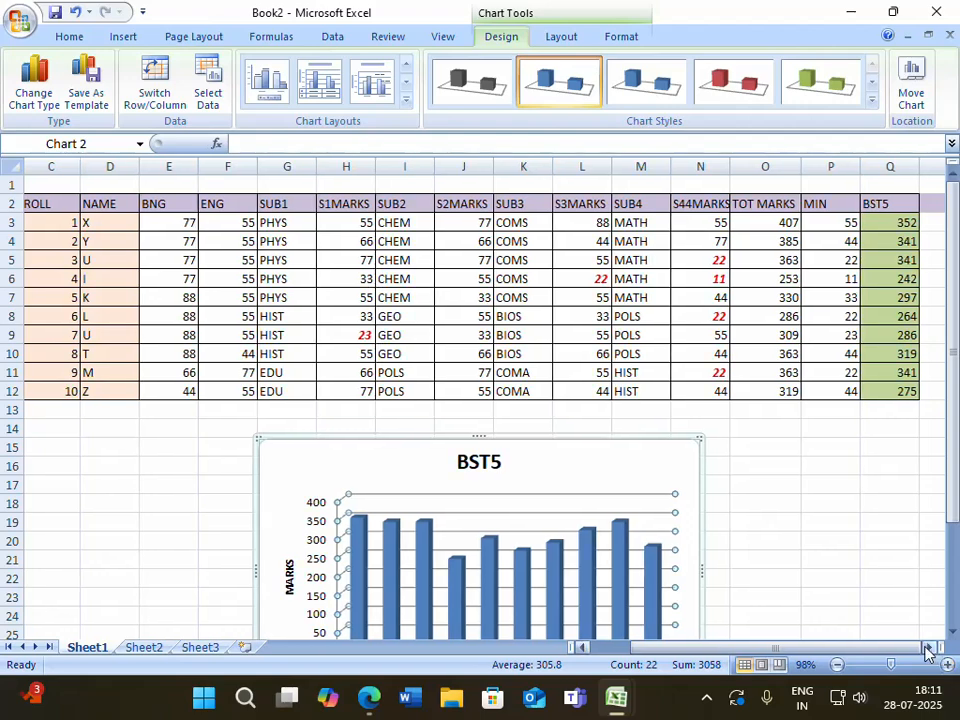
{"action": "left_click", "coordinate": [928, 649]}
{"action": "left_click", "coordinate": [709, 205]}
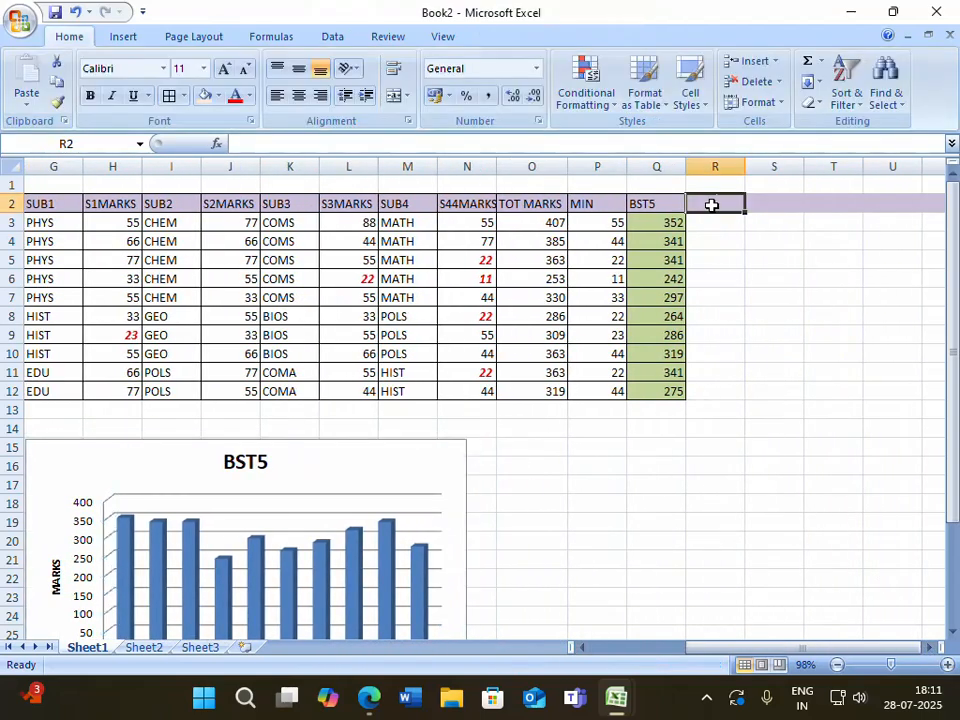
{"action": "type", "text": "PER"}
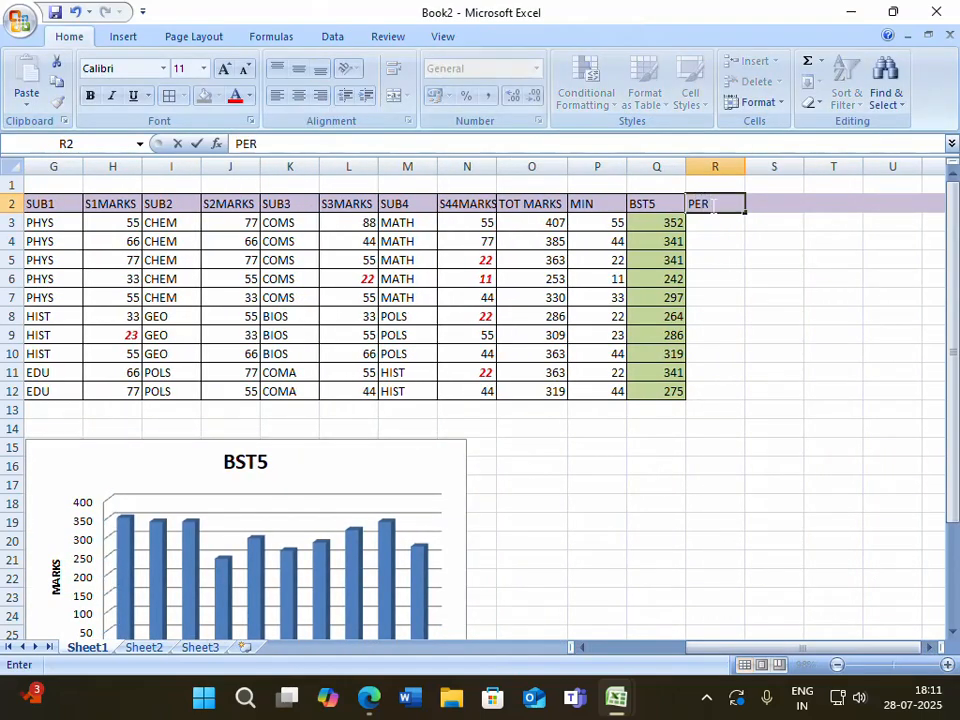
- Enter the formula =Q3/5 in R3 and fill it down through R12
{"action": "left_click", "coordinate": [711, 216]}
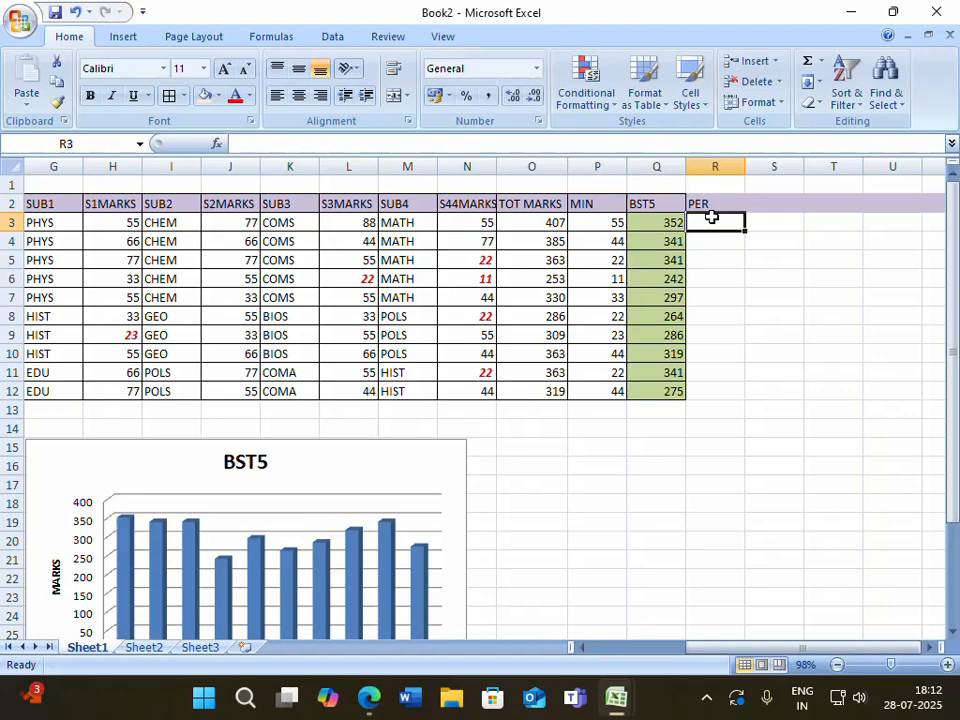
{"action": "type", "text": "="}
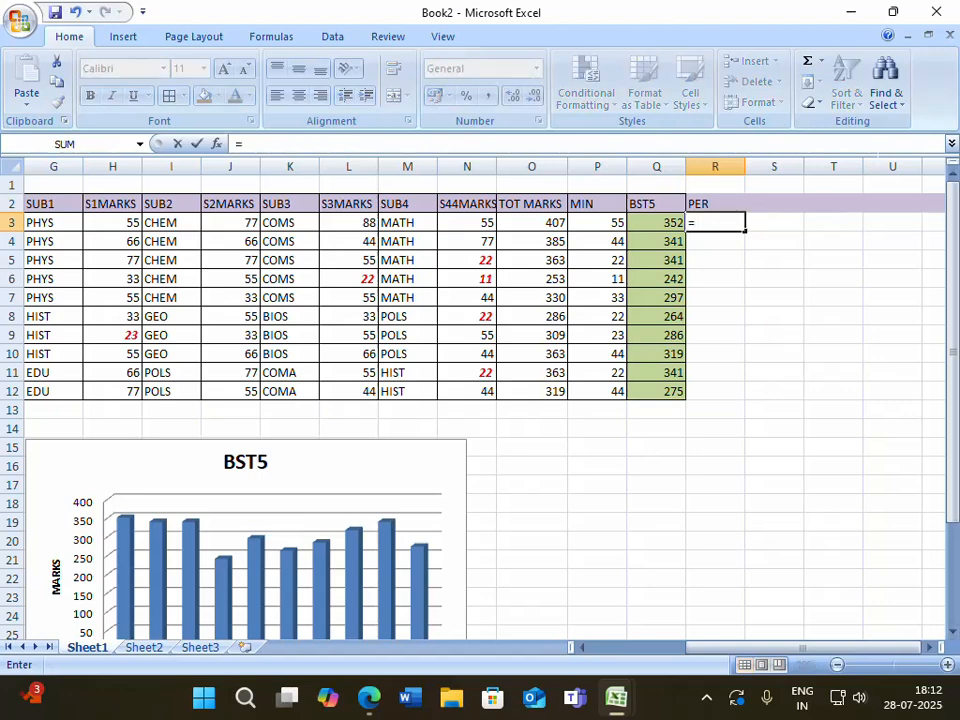
{"action": "left_click", "coordinate": [668, 226]}
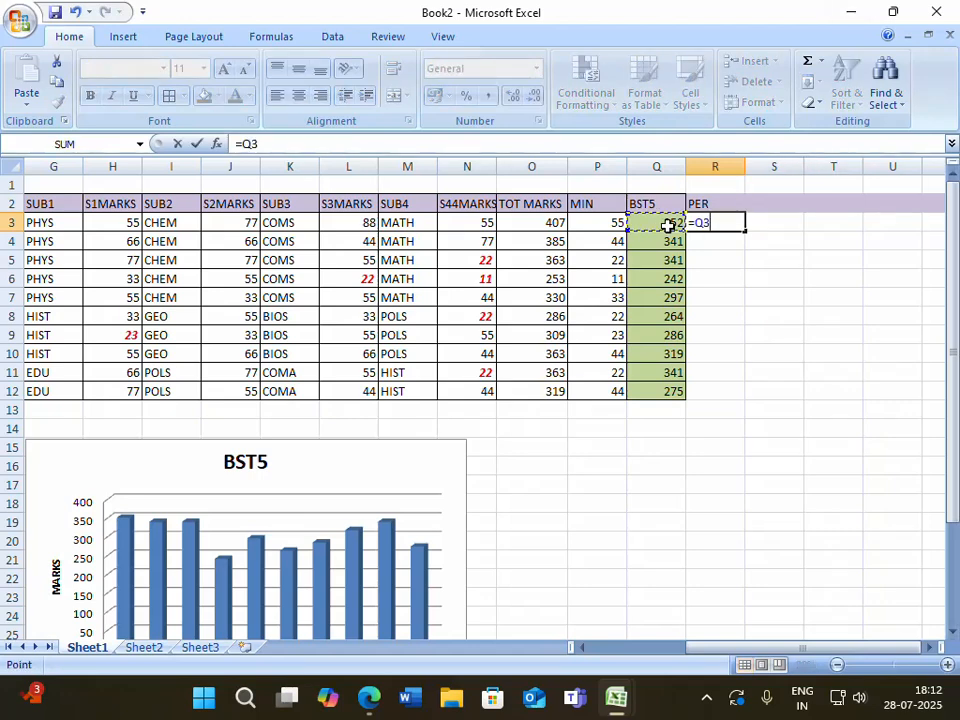
{"action": "type", "text": "/"}
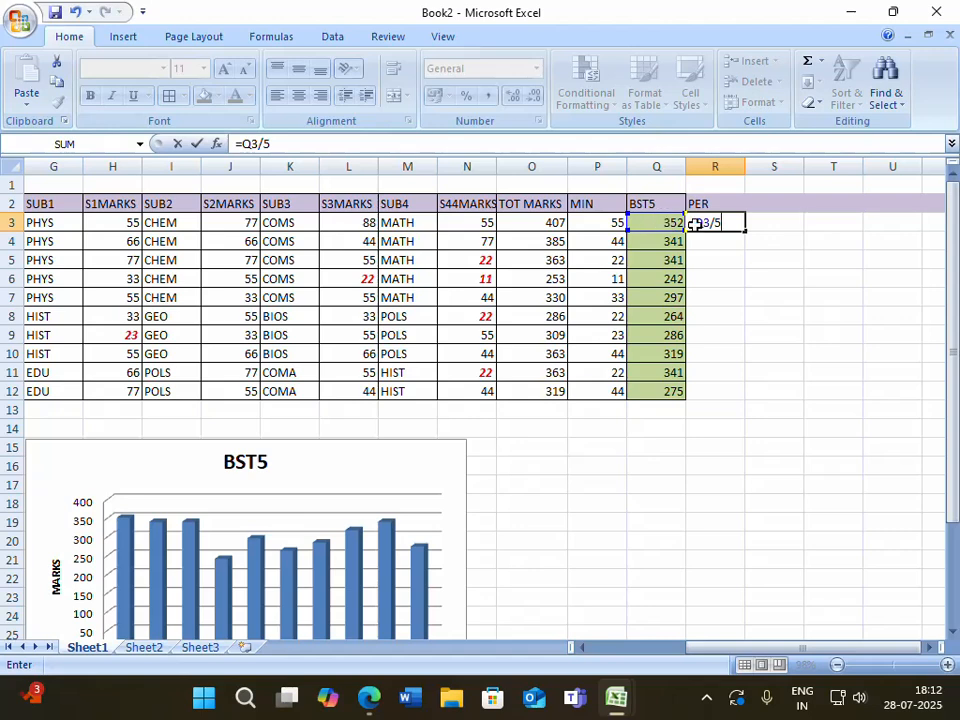
{"action": "type", "text": "5"}
{"action": "key", "text": "Return"}
{"action": "left_click", "coordinate": [738, 225]}
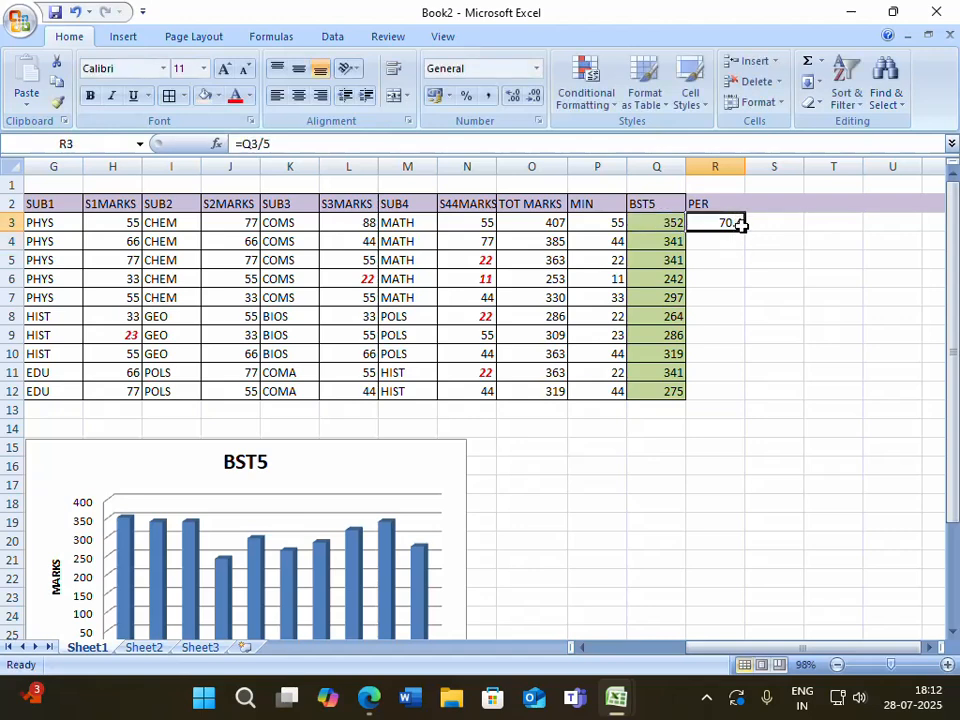
{"action": "left_click_drag", "start_coordinate": [742, 230], "coordinate": [742, 400]}
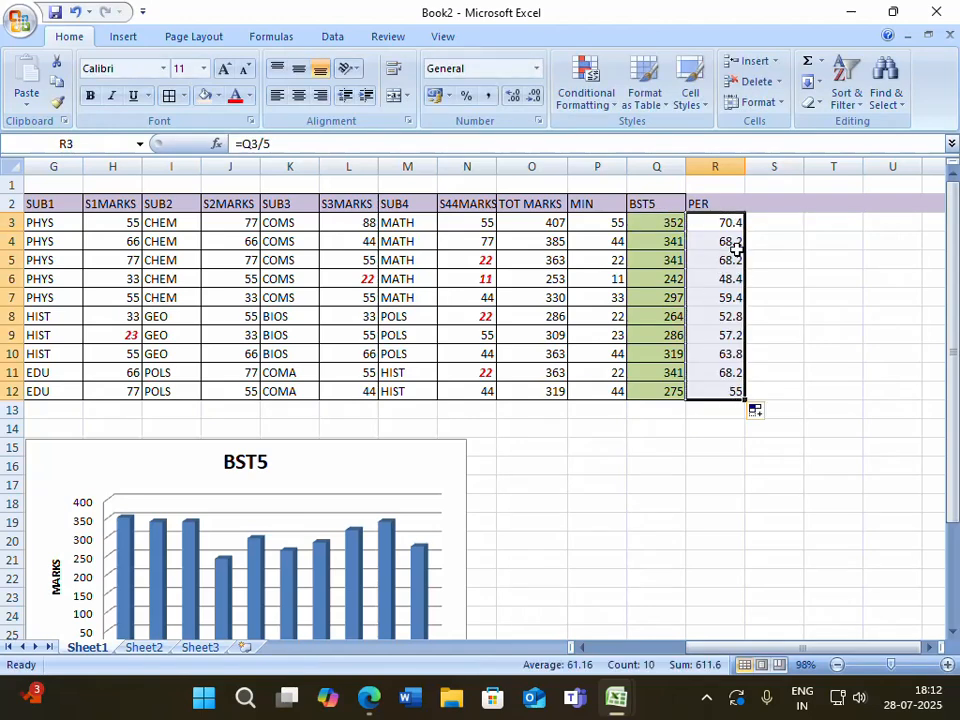
- Apply all borders to the PER column, R2:R12
{"action": "left_click_drag", "start_coordinate": [737, 200], "coordinate": [724, 393]}
{"action": "left_click", "coordinate": [169, 95]}
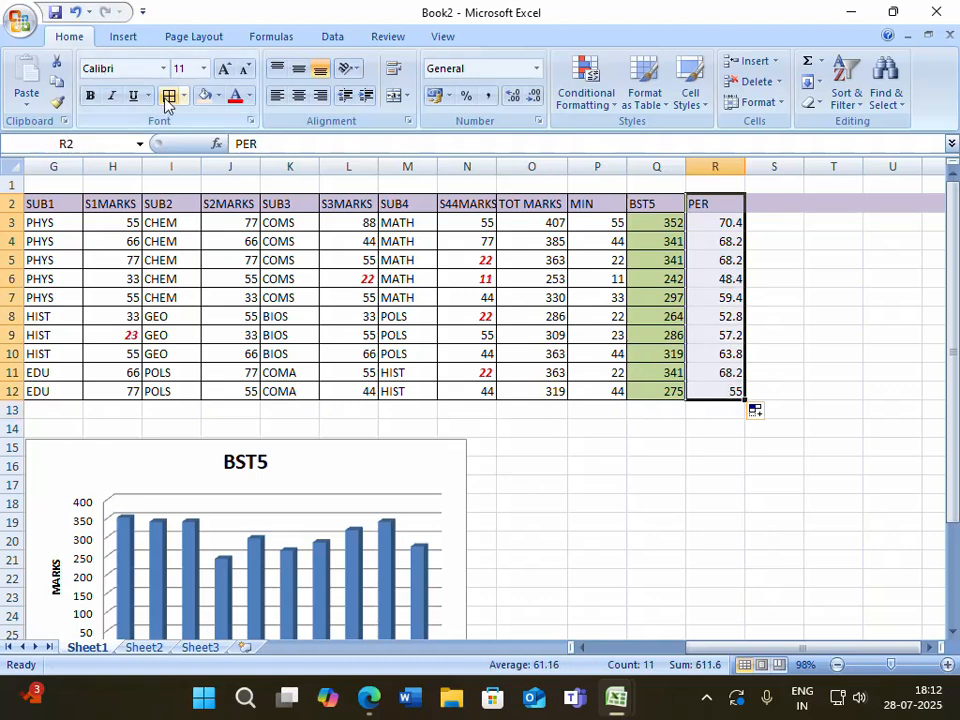
{"action": "left_click", "coordinate": [490, 388]}
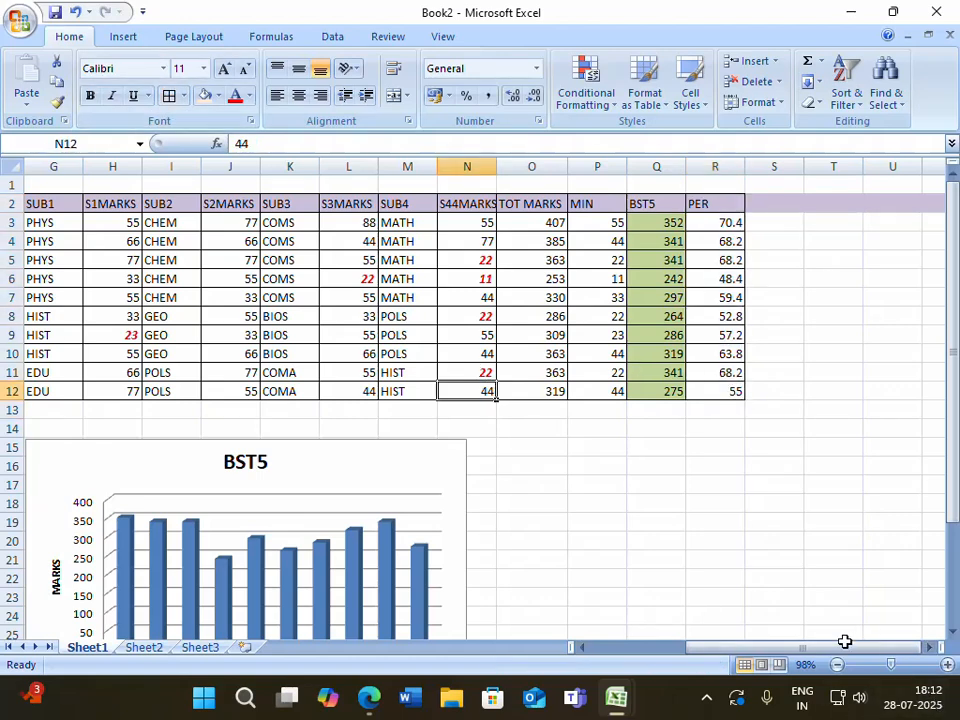
{"action": "left_click_drag", "start_coordinate": [842, 651], "coordinate": [841, 651]}
- Change the percentage formula in R3 to =(Q3/500)*100 and fill it down through R12
{"action": "left_click", "coordinate": [692, 217]}
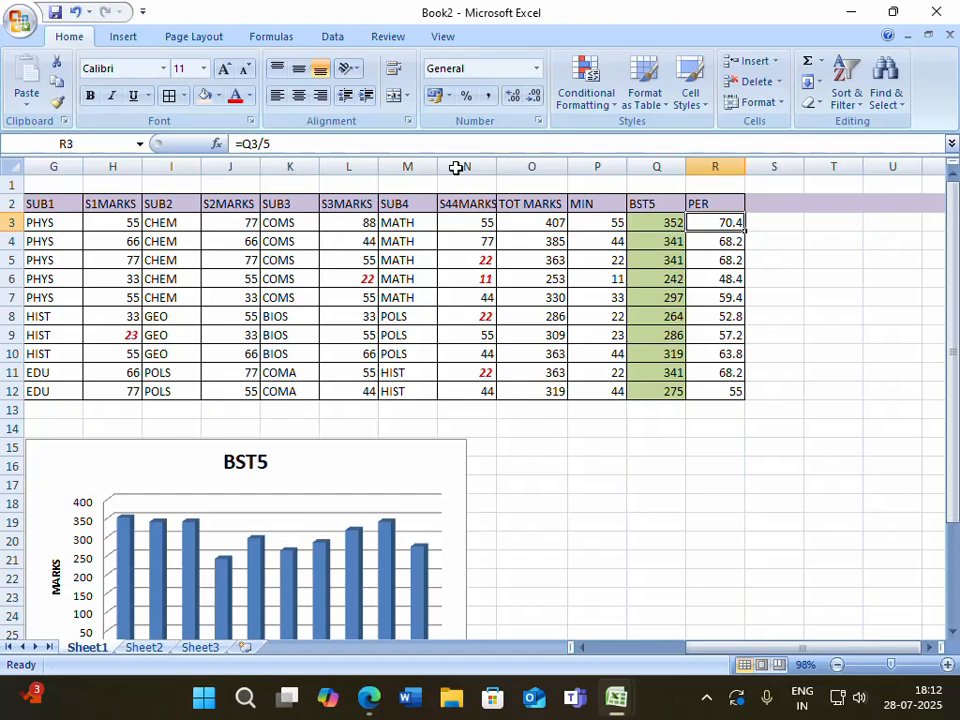
{"action": "left_click", "coordinate": [270, 144]}
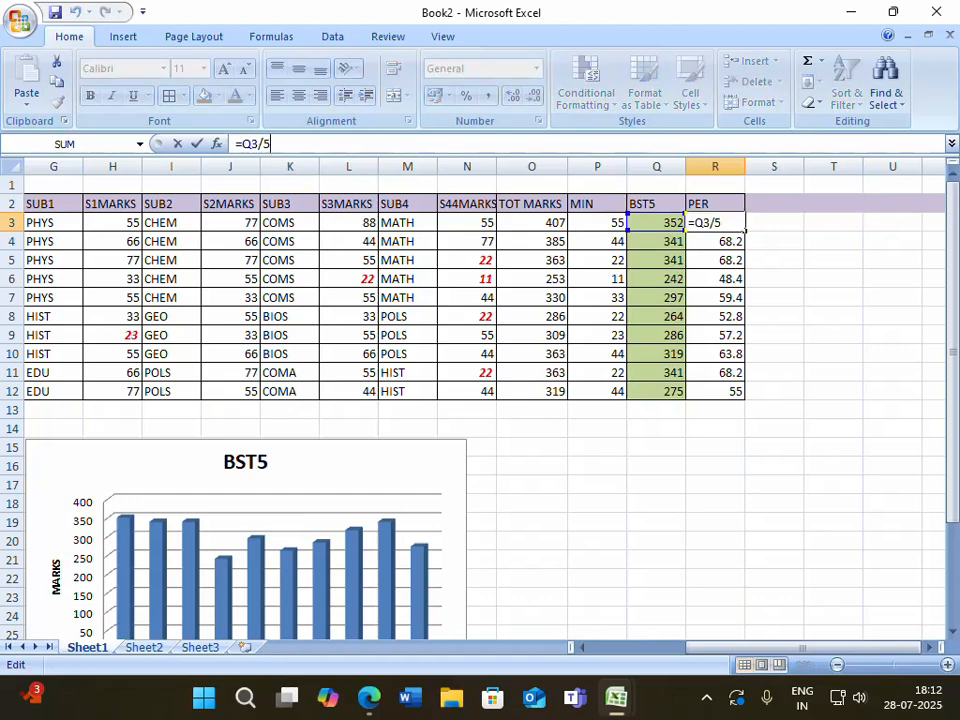
{"action": "type", "text": "00*100"}
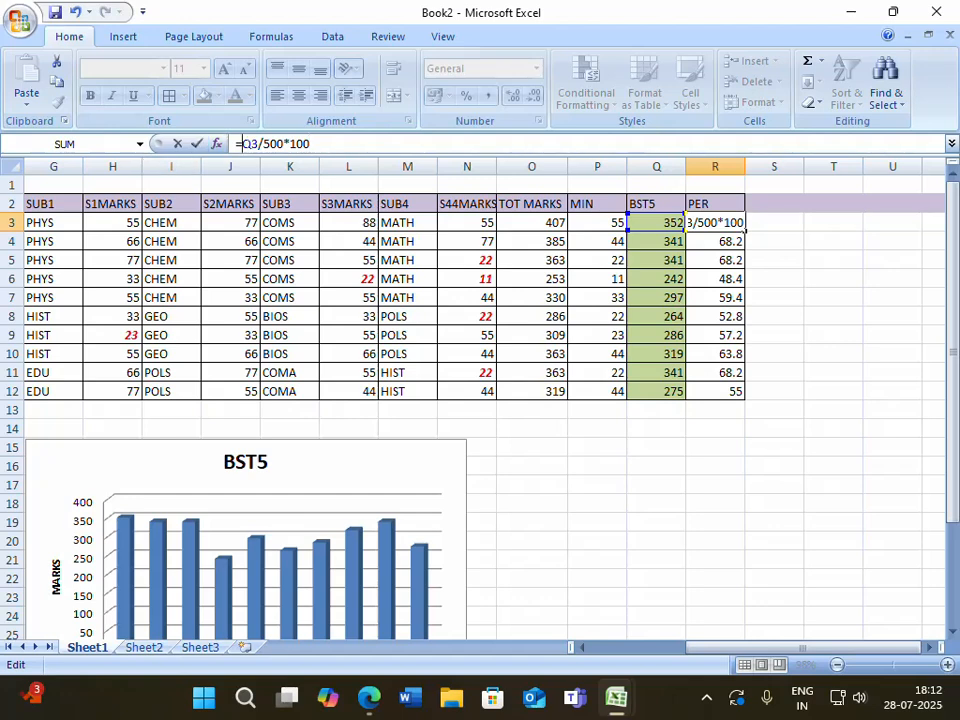
{"action": "type", "text": "("}
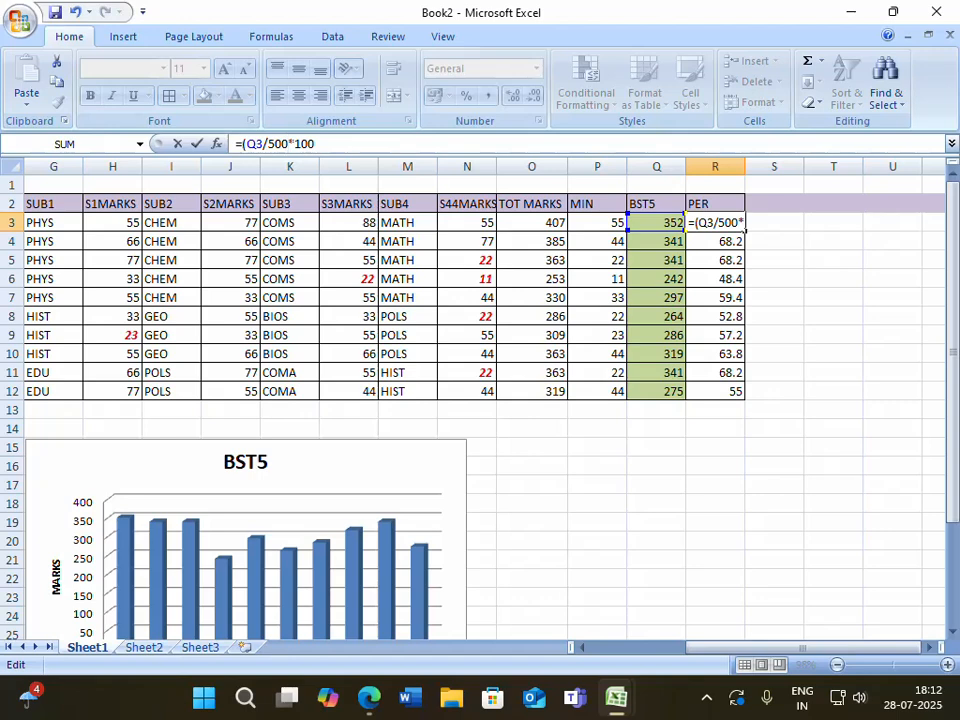
{"action": "type", "text": ")"}
{"action": "key", "text": "Return"}
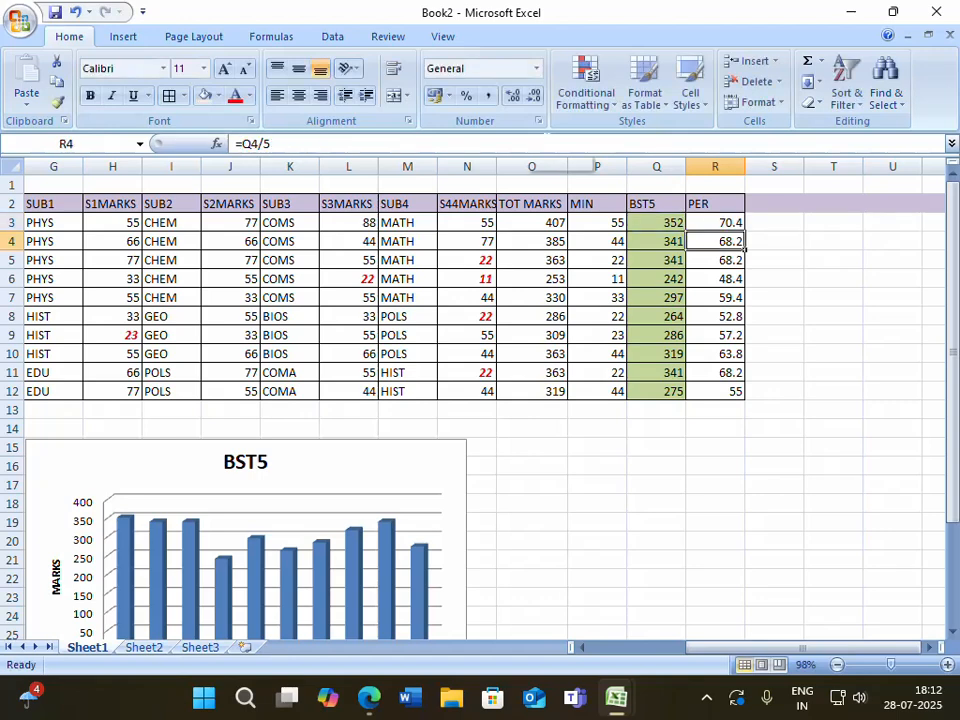
{"action": "left_click", "coordinate": [696, 219]}
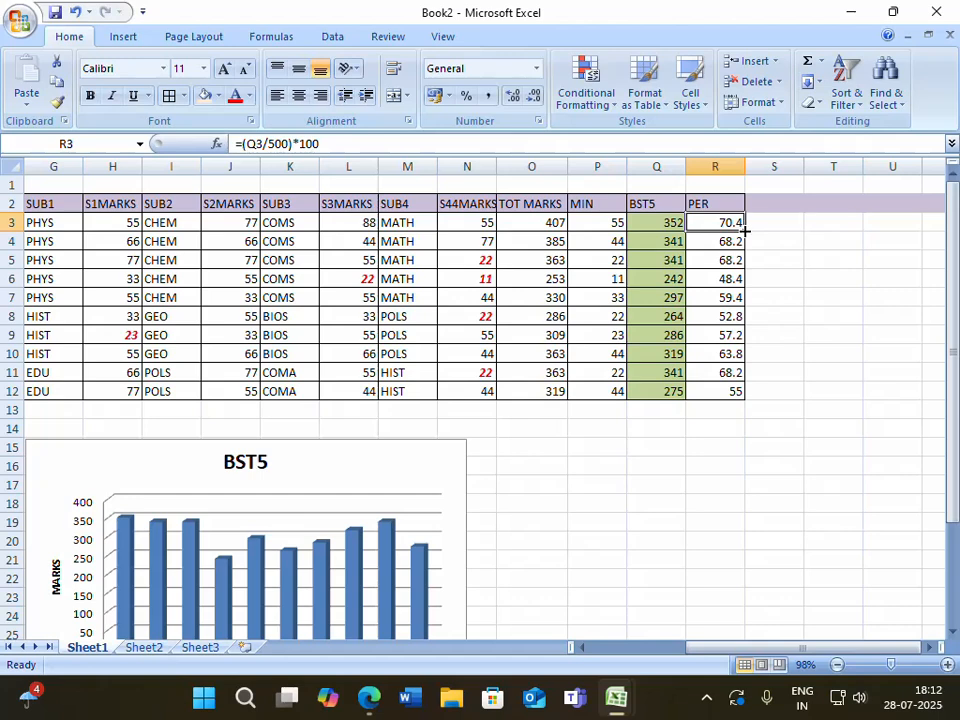
{"action": "left_click_drag", "start_coordinate": [744, 228], "coordinate": [741, 395]}
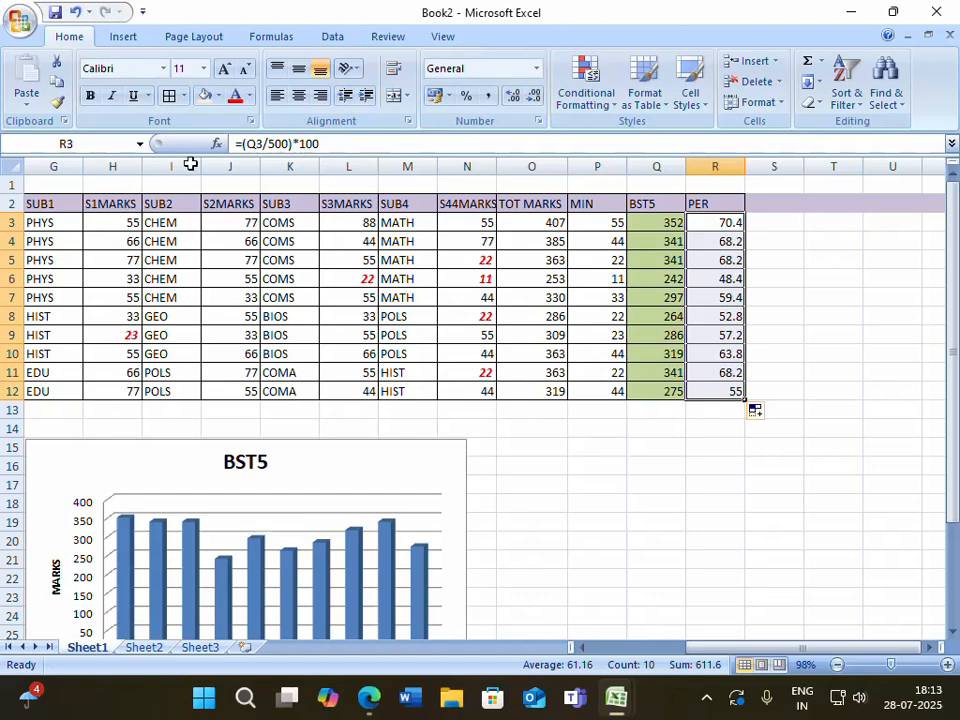
{"action": "left_click", "coordinate": [670, 432]}
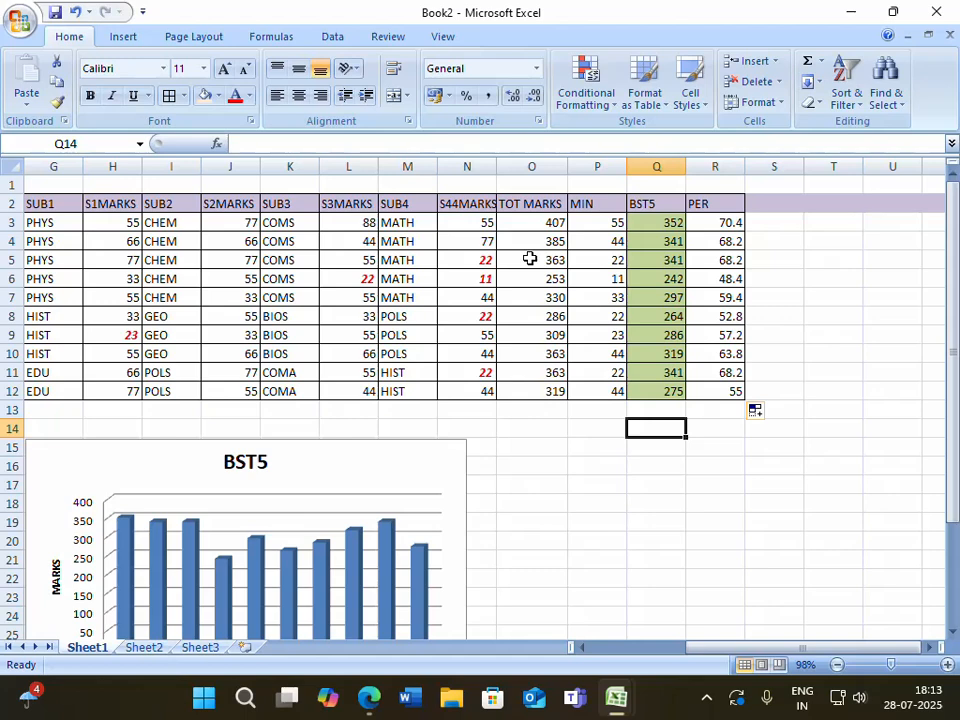
- Copy the whole marks table C2:R12 from Sheet1 and paste it into Sheet2 starting at cell B2
{"action": "left_click", "coordinate": [128, 650]}
{"action": "left_click", "coordinate": [105, 652]}
{"action": "left_click_drag", "start_coordinate": [739, 647], "coordinate": [636, 649]}
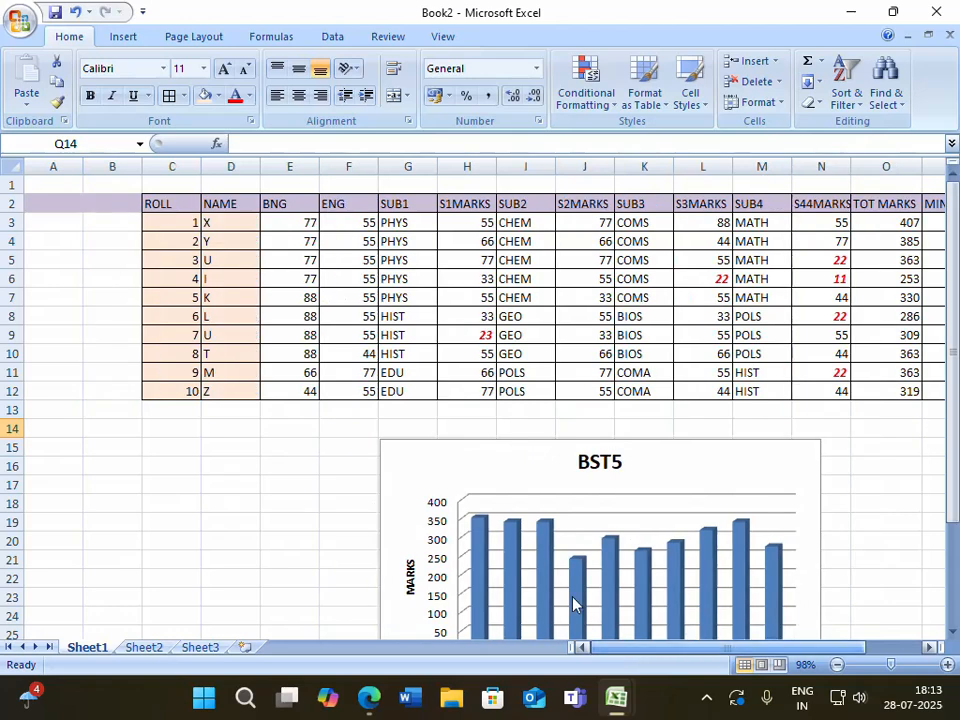
{"action": "left_click_drag", "start_coordinate": [171, 206], "coordinate": [675, 389]}
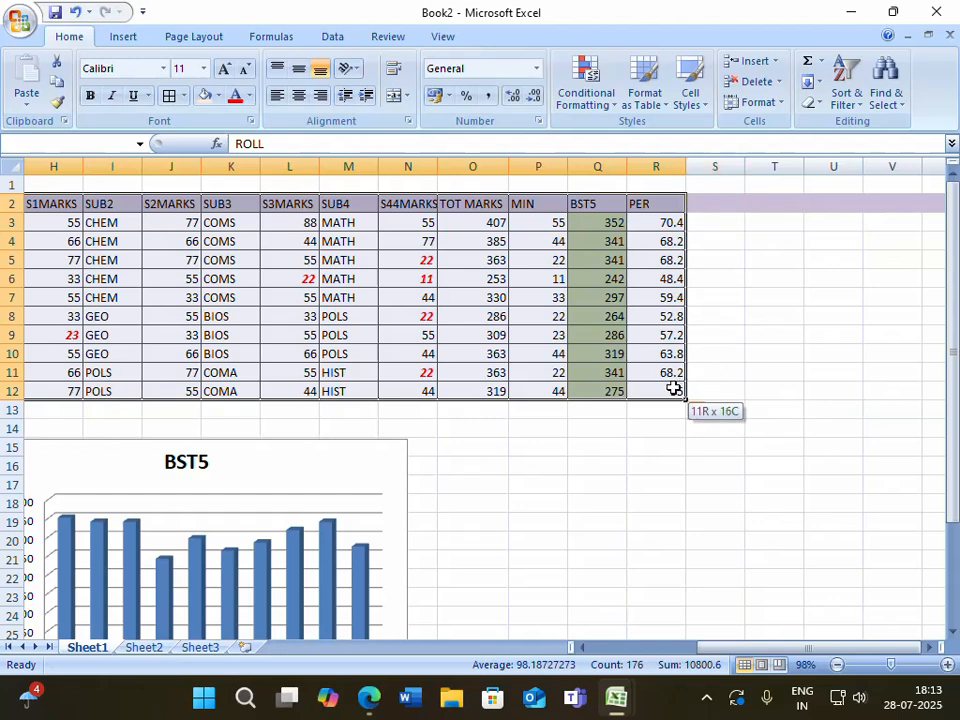
{"action": "right_click", "coordinate": [252, 229]}
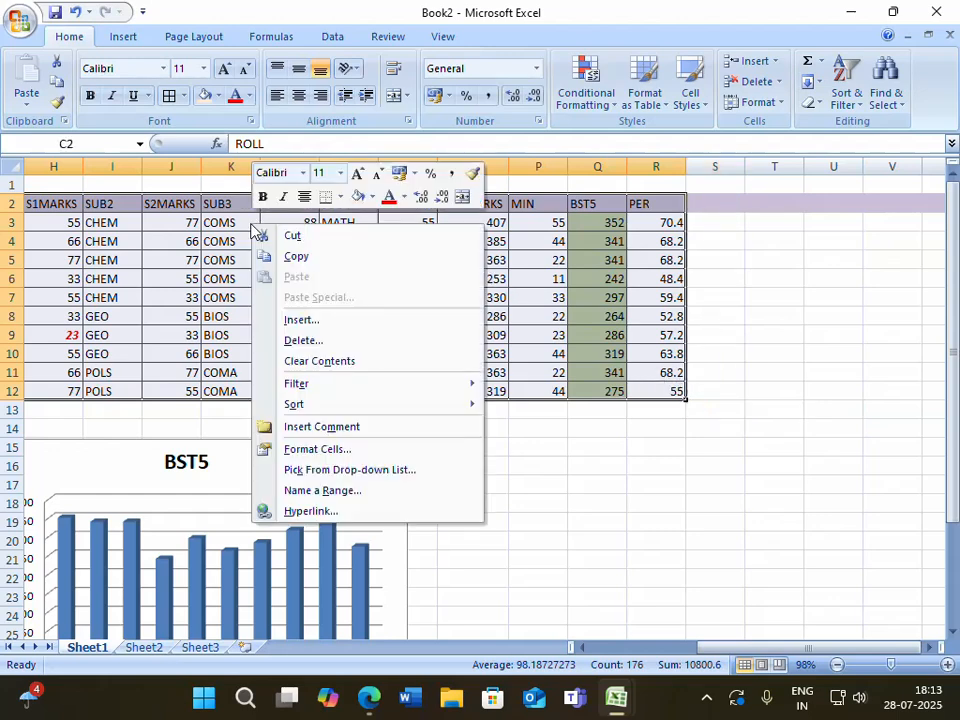
{"action": "left_click", "coordinate": [274, 256]}
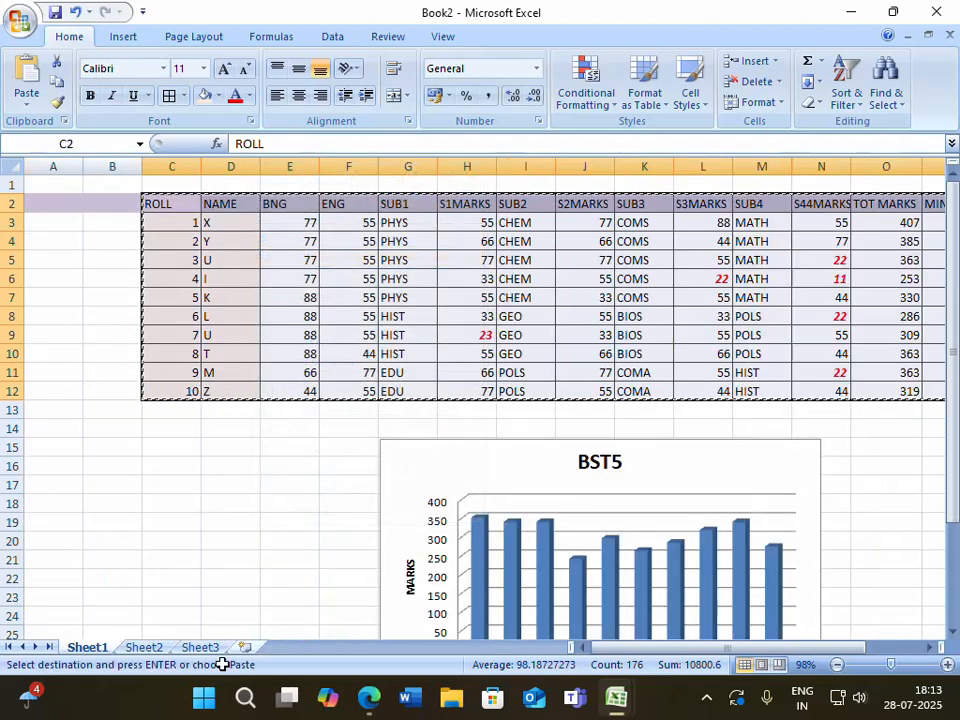
{"action": "left_click", "coordinate": [137, 647]}
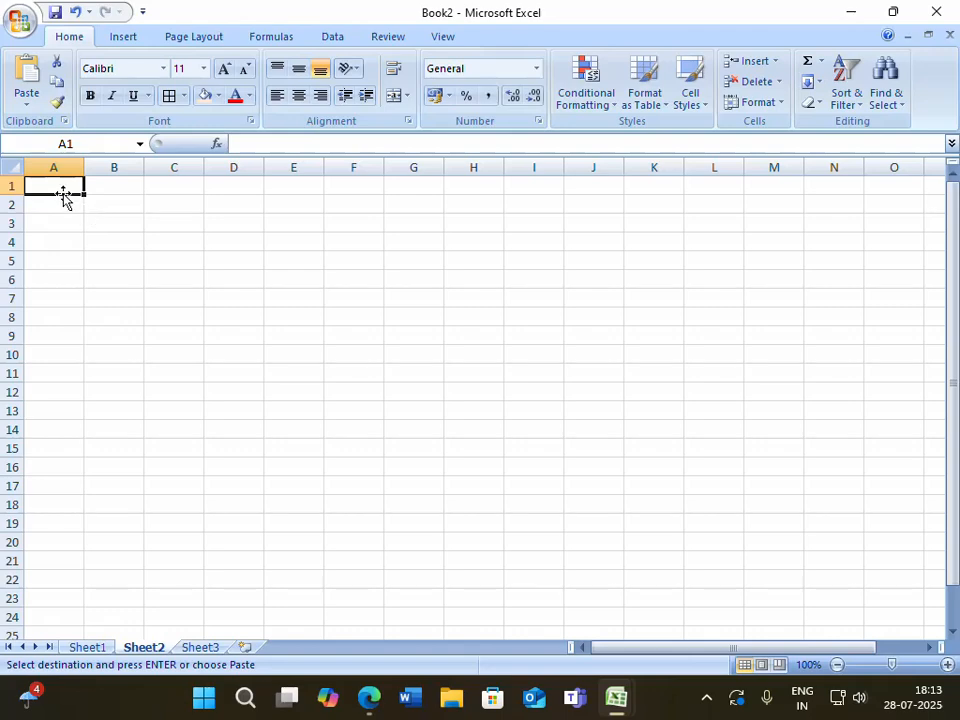
{"action": "right_click", "coordinate": [92, 208]}
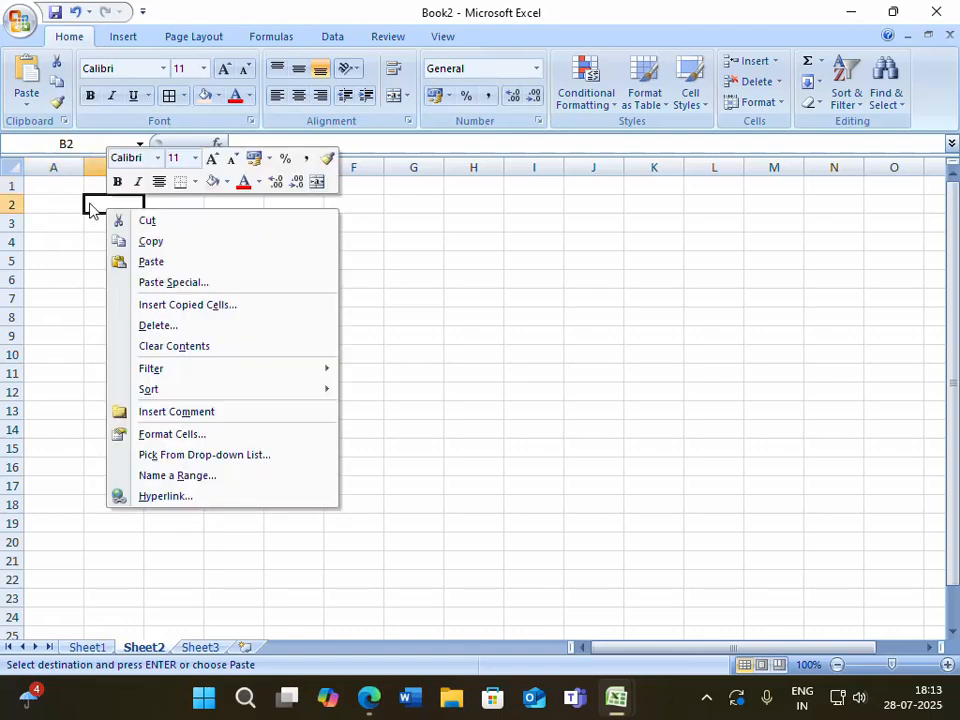
{"action": "left_click", "coordinate": [160, 263]}
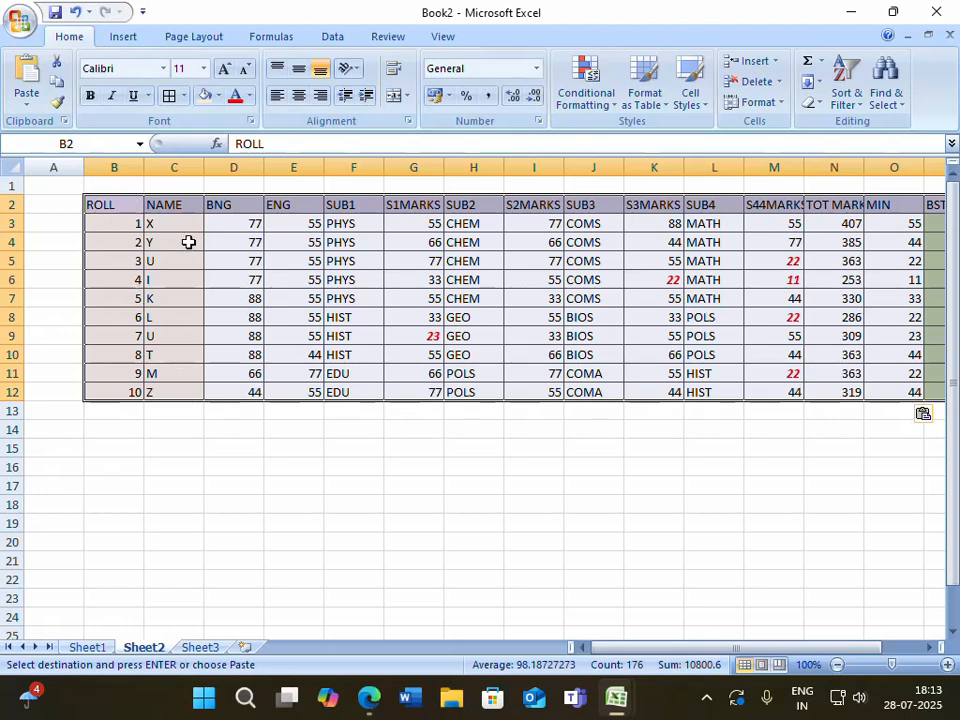
- Sort the copied table on Sheet2 by PER values from largest to smallest, treating the first row as headers
{"action": "left_click", "coordinate": [340, 40]}
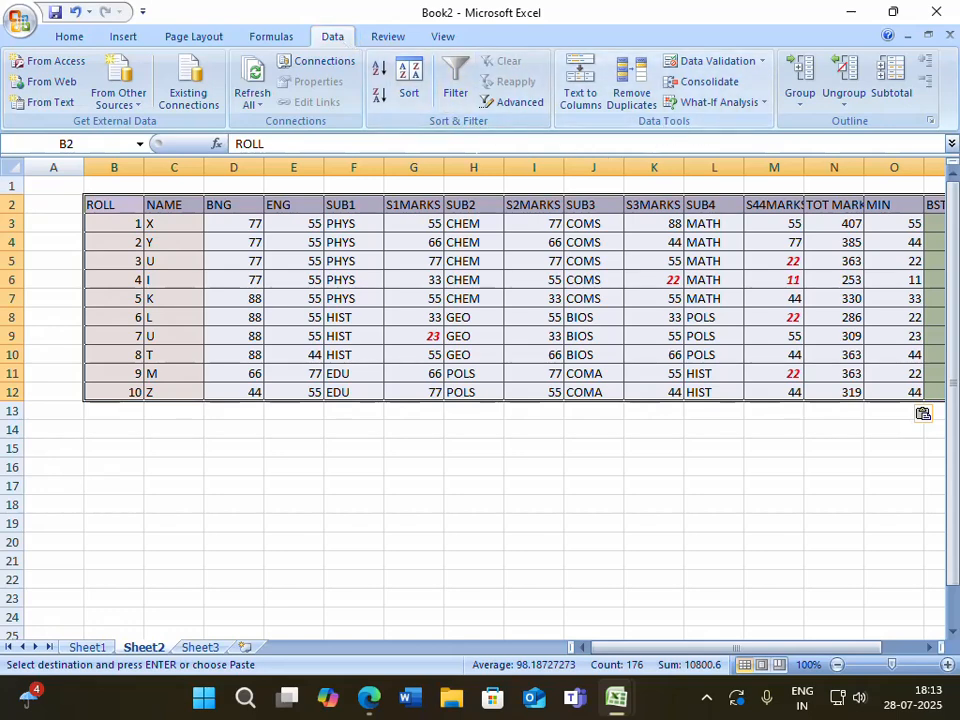
{"action": "left_click", "coordinate": [401, 96]}
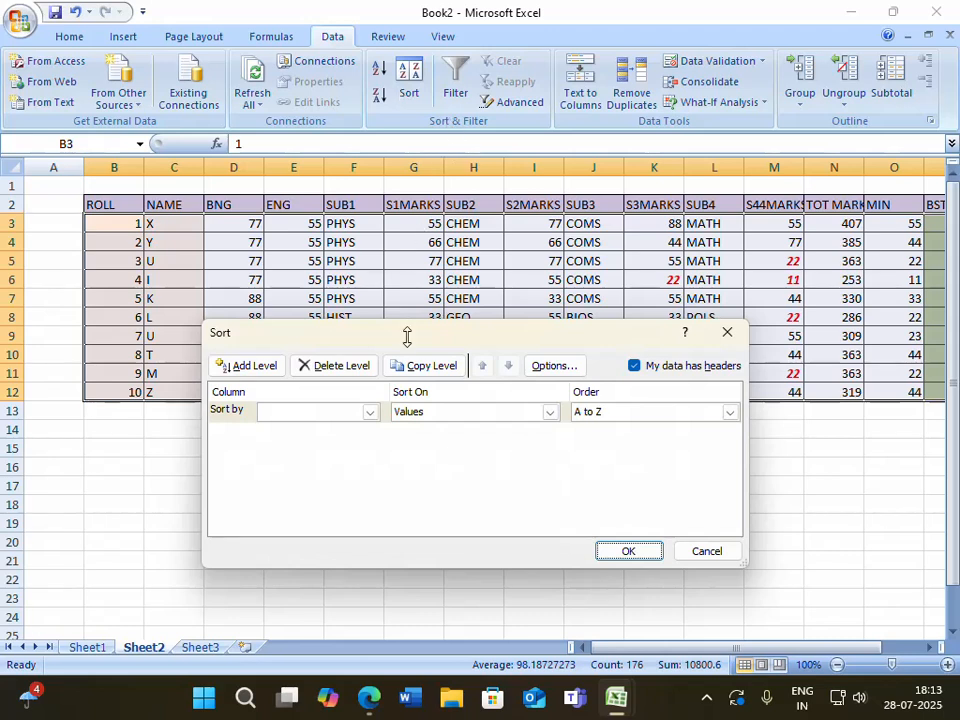
{"action": "left_click", "coordinate": [371, 418]}
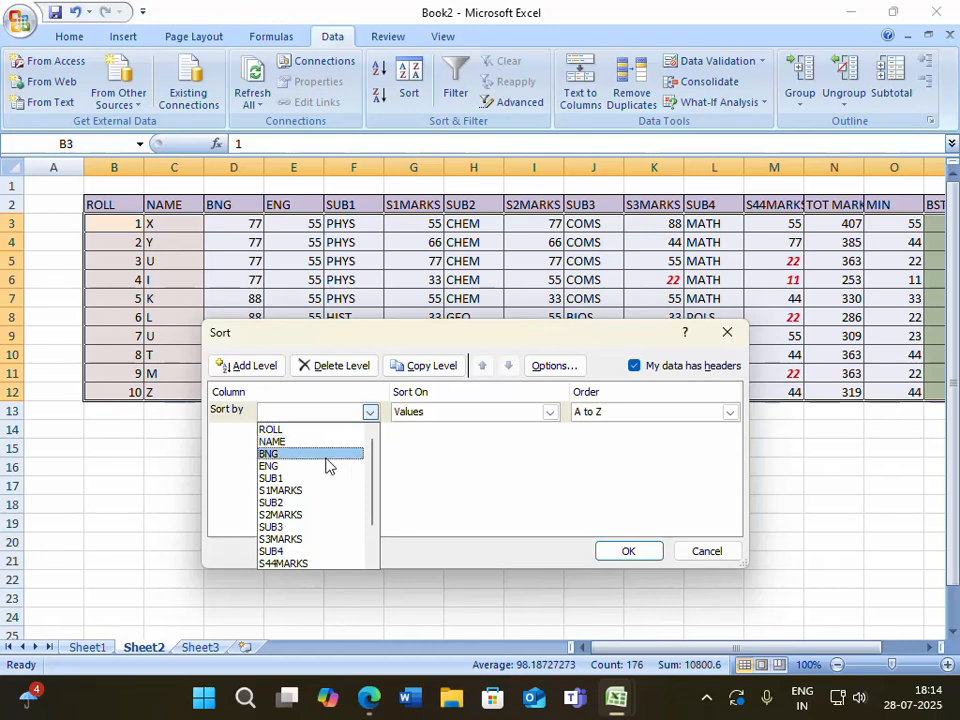
{"action": "scroll", "coordinate": [304, 553], "scroll_direction": "down", "scroll_amount": 2}
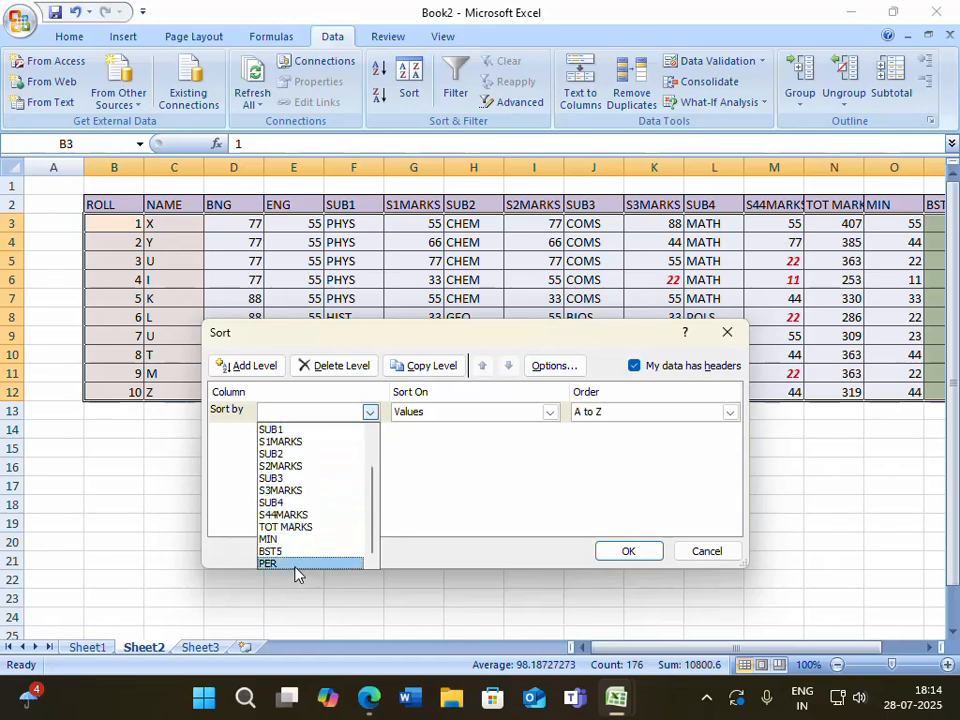
{"action": "left_click", "coordinate": [294, 564]}
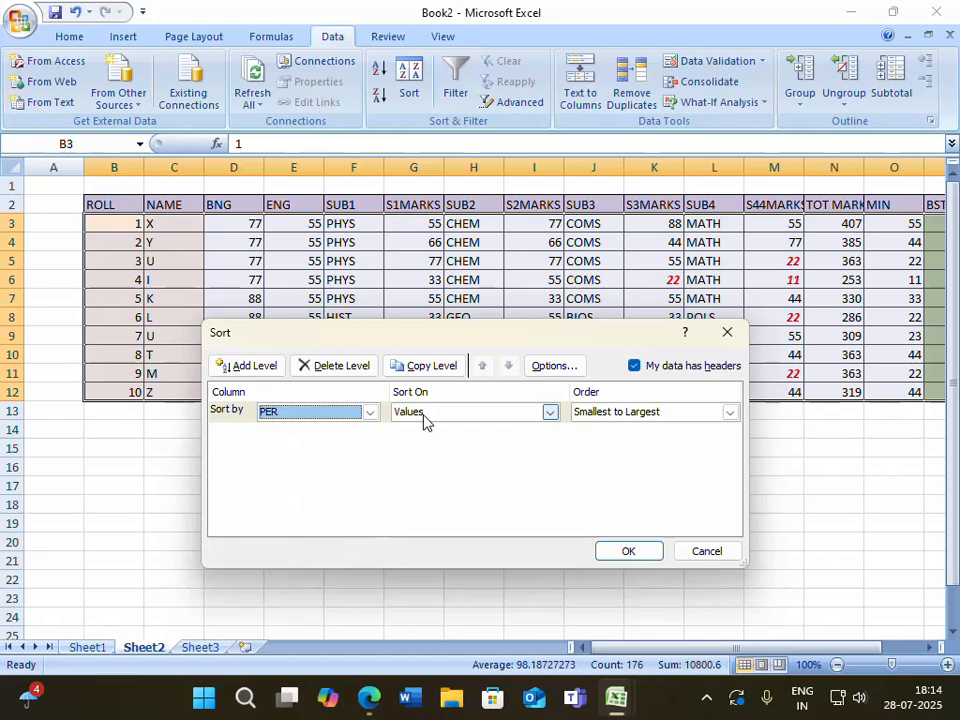
{"action": "left_click", "coordinate": [598, 413]}
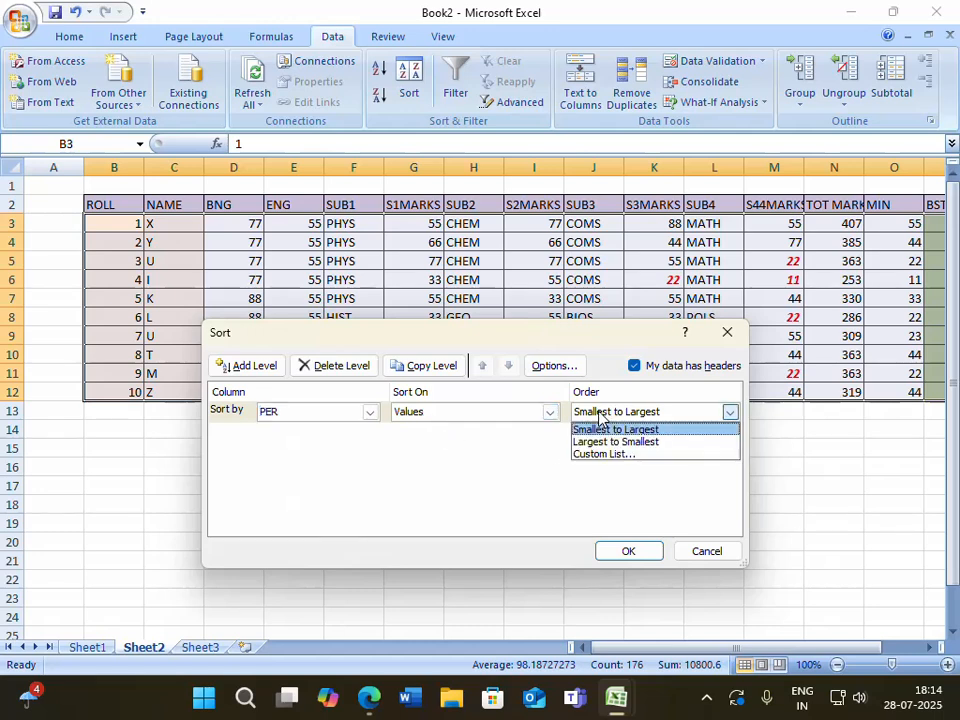
{"action": "left_click", "coordinate": [609, 442]}
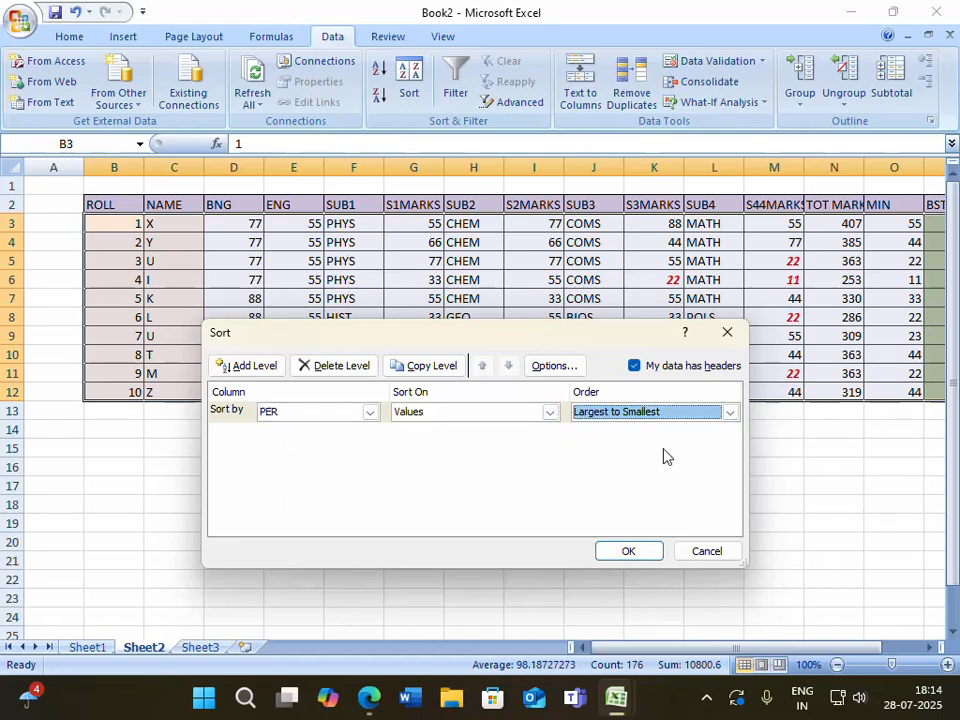
{"action": "left_click", "coordinate": [628, 550]}
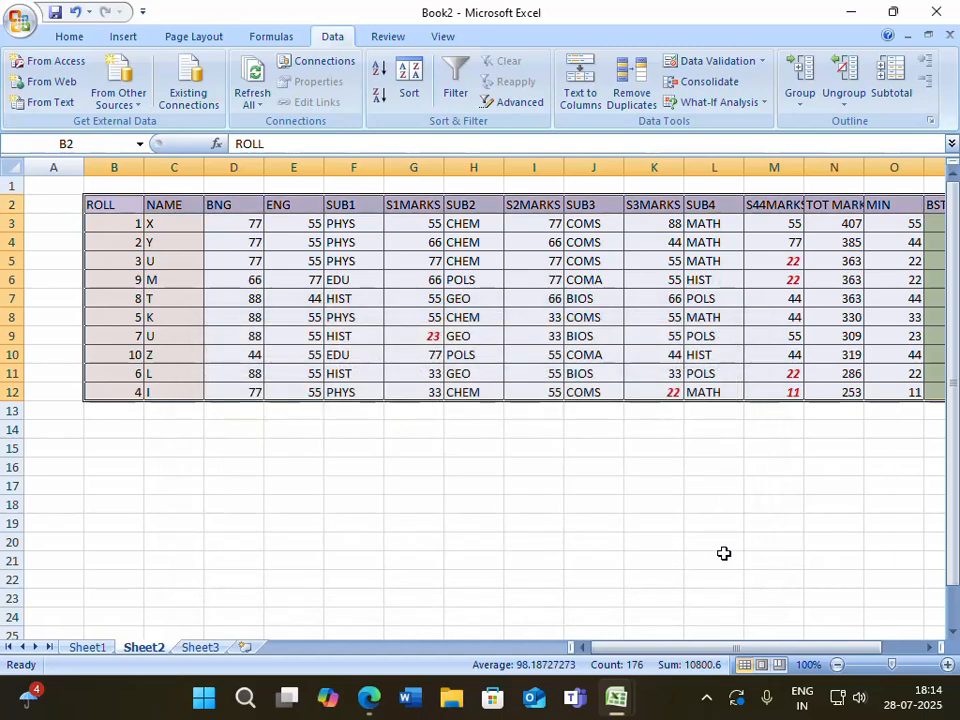
- Examine the ranked table on Sheet2 across all its columns and the PER values in the original Sheet1 table
{"action": "left_click_drag", "start_coordinate": [662, 647], "coordinate": [704, 648]}
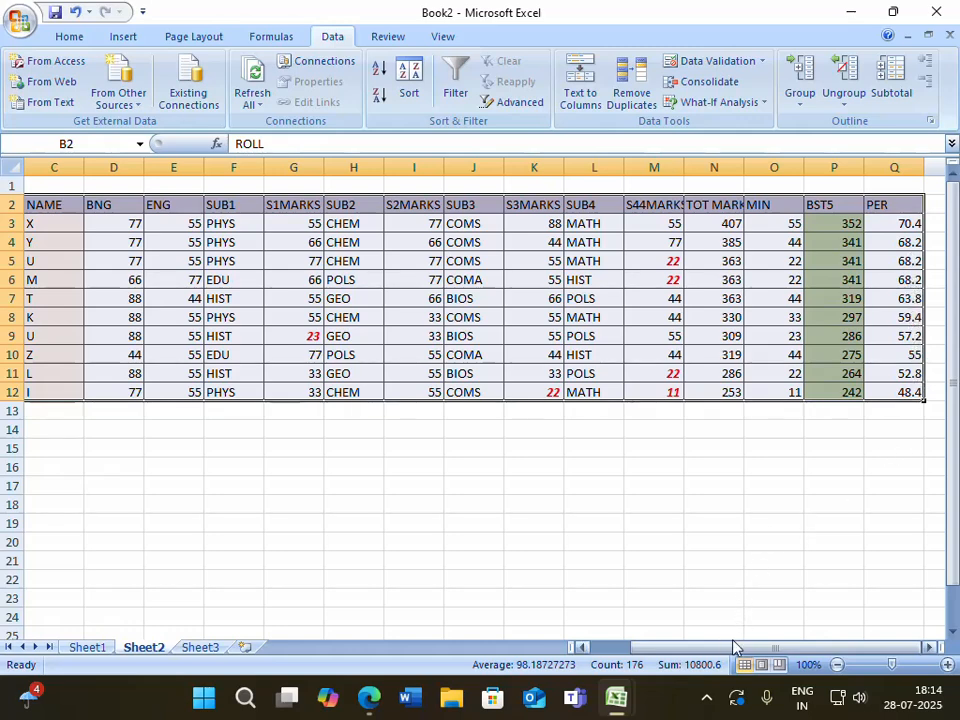
{"action": "left_click_drag", "start_coordinate": [733, 647], "coordinate": [655, 647]}
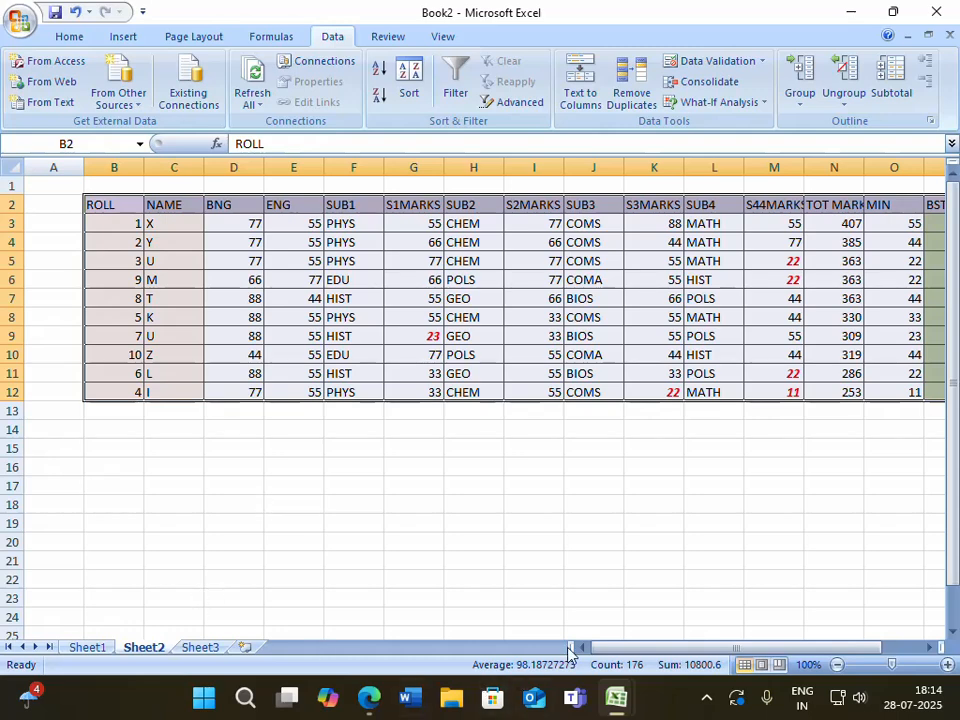
{"action": "mouse_move", "coordinate": [609, 647]}
{"action": "left_mouse_down"}
{"action": "mouse_move", "coordinate": [783, 651]}
{"action": "mouse_move", "coordinate": [625, 640]}
{"action": "left_mouse_up"}
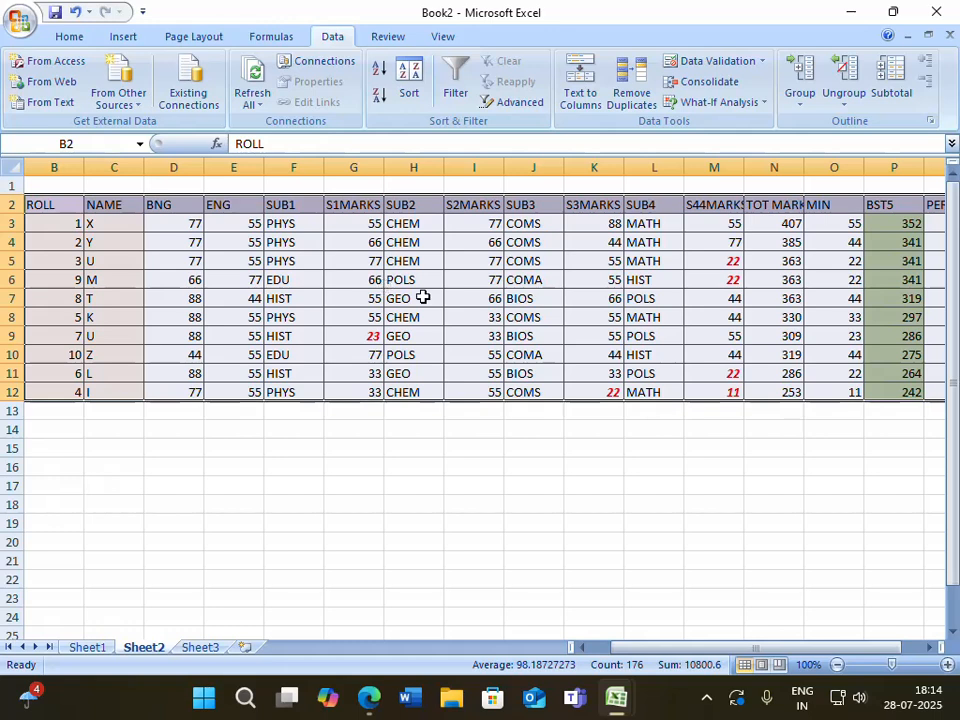
{"action": "left_click_drag", "start_coordinate": [675, 647], "coordinate": [557, 647]}
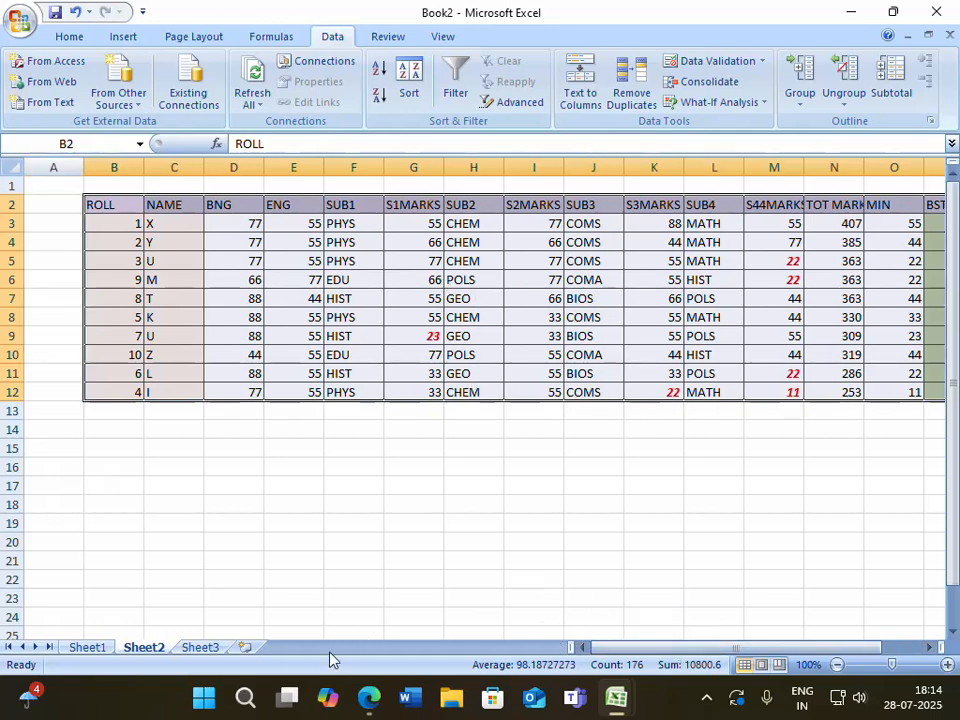
{"action": "left_click", "coordinate": [90, 647]}
{"action": "left_click_drag", "start_coordinate": [755, 647], "coordinate": [866, 650]}
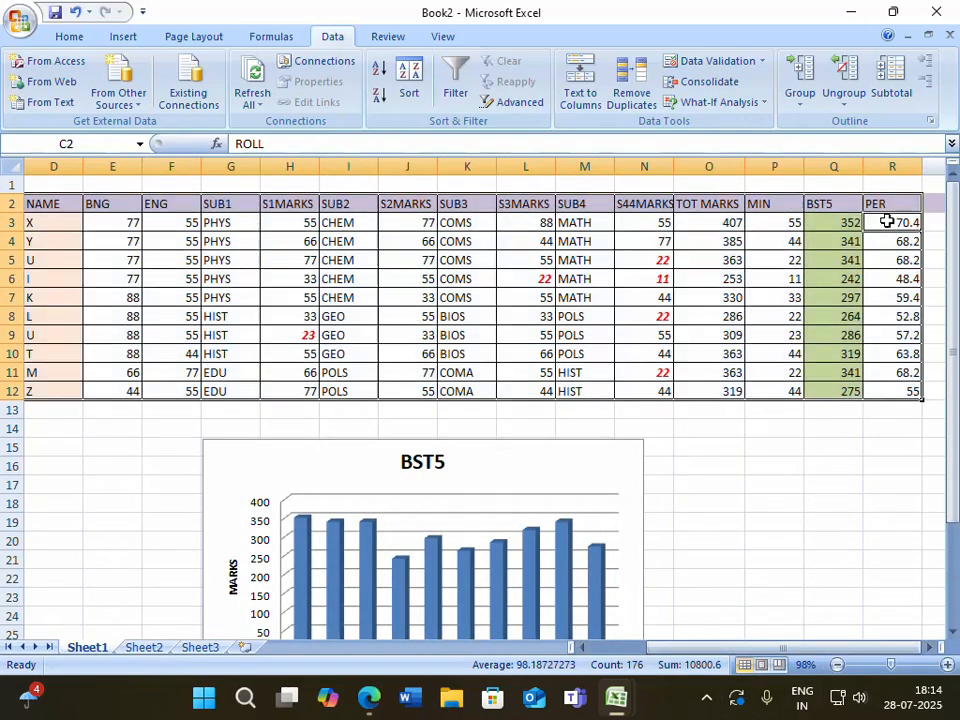
{"action": "left_click_drag", "start_coordinate": [885, 221], "coordinate": [889, 262]}
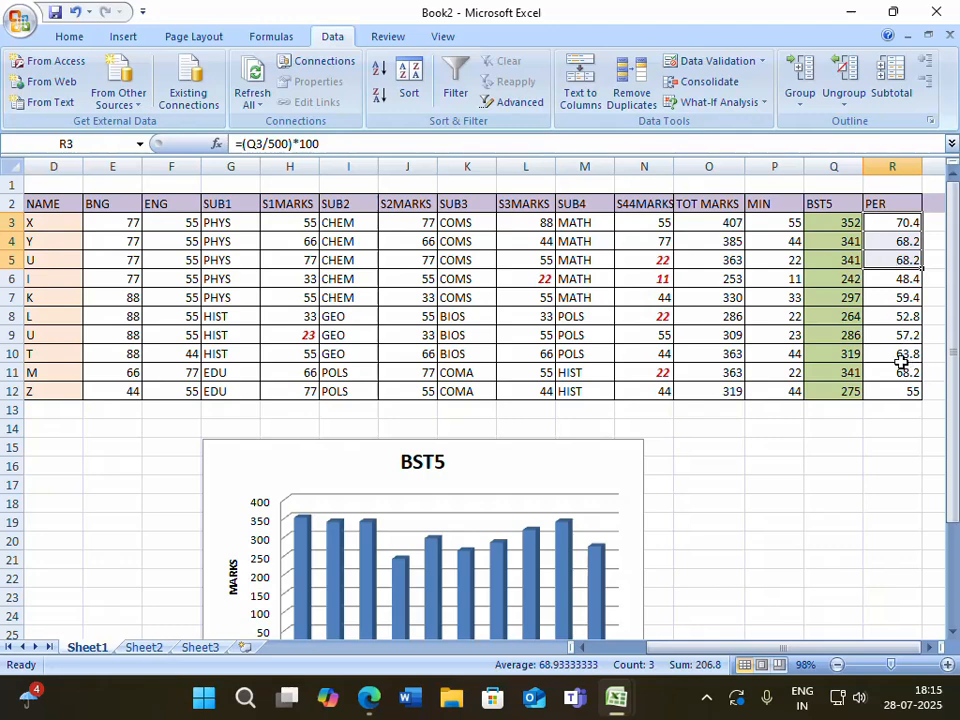
{"action": "left_click_drag", "start_coordinate": [903, 355], "coordinate": [901, 379]}
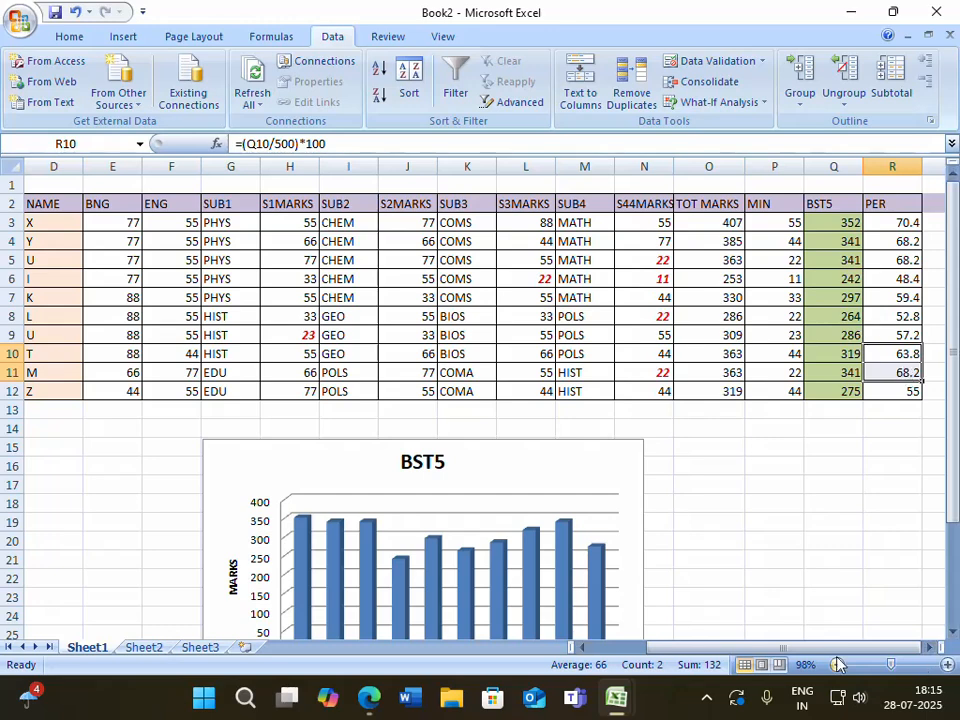
- Turn on filtering for the marks table C2:R12 on Sheet1
{"action": "left_click_drag", "start_coordinate": [712, 648], "coordinate": [691, 660]}
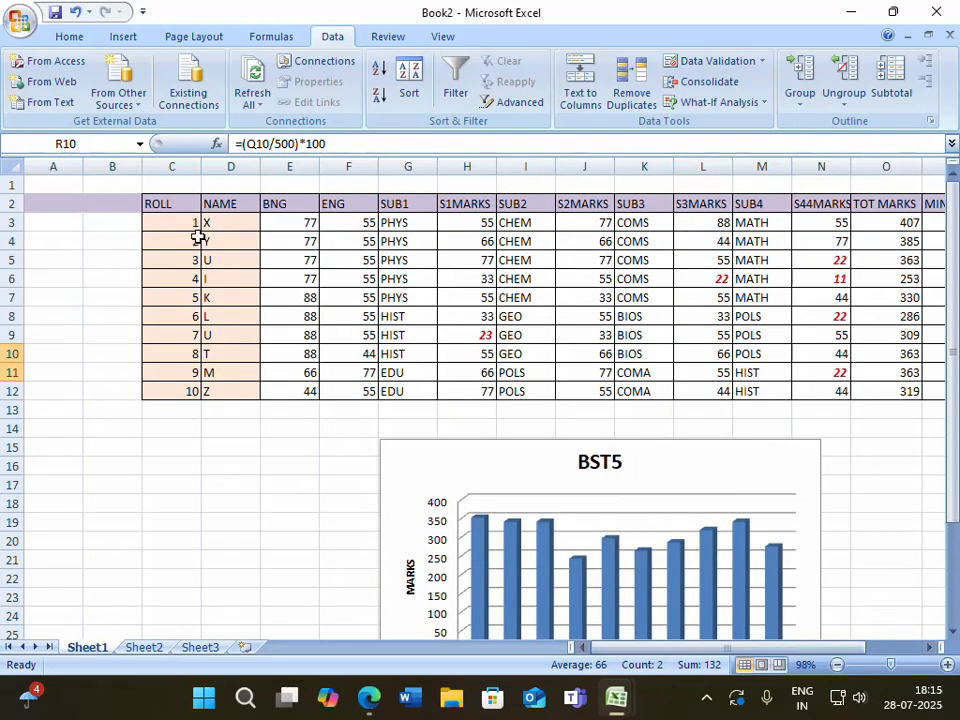
{"action": "left_click_drag", "start_coordinate": [182, 206], "coordinate": [895, 399]}
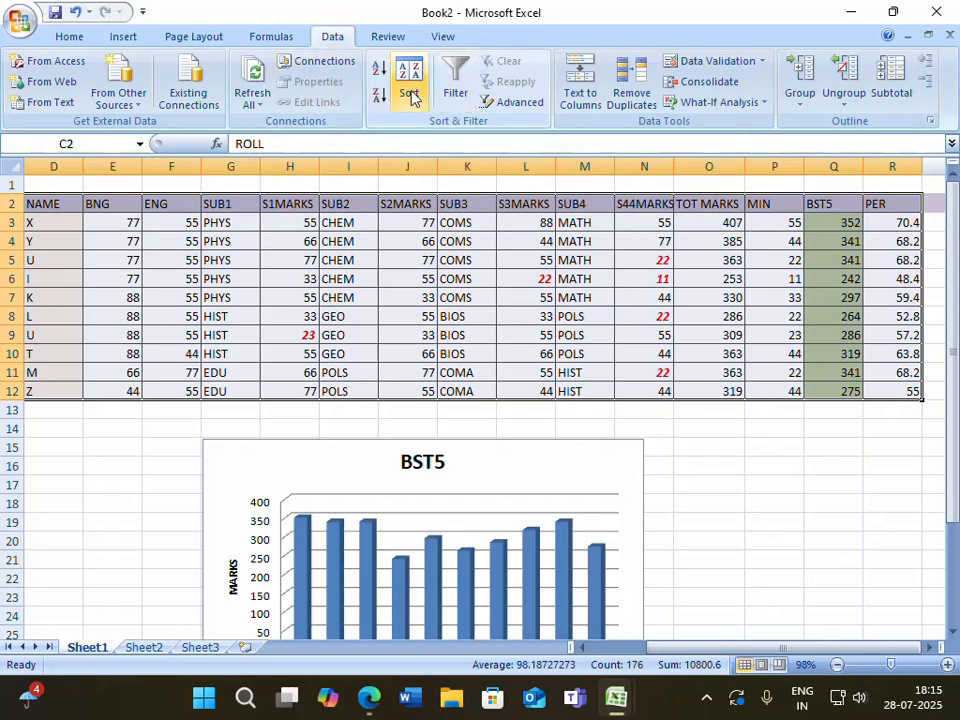
{"action": "left_click", "coordinate": [456, 90]}
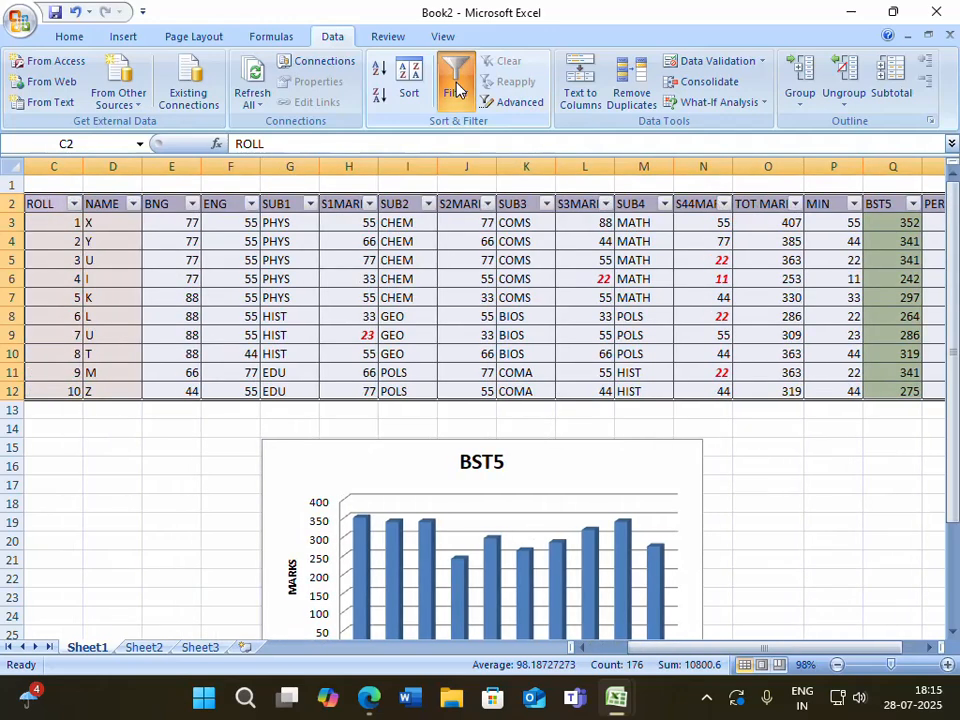
- Apply a custom number filter to the PER column that keeps rows greater than or equal to 60
{"action": "left_click_drag", "start_coordinate": [734, 650], "coordinate": [758, 649]}
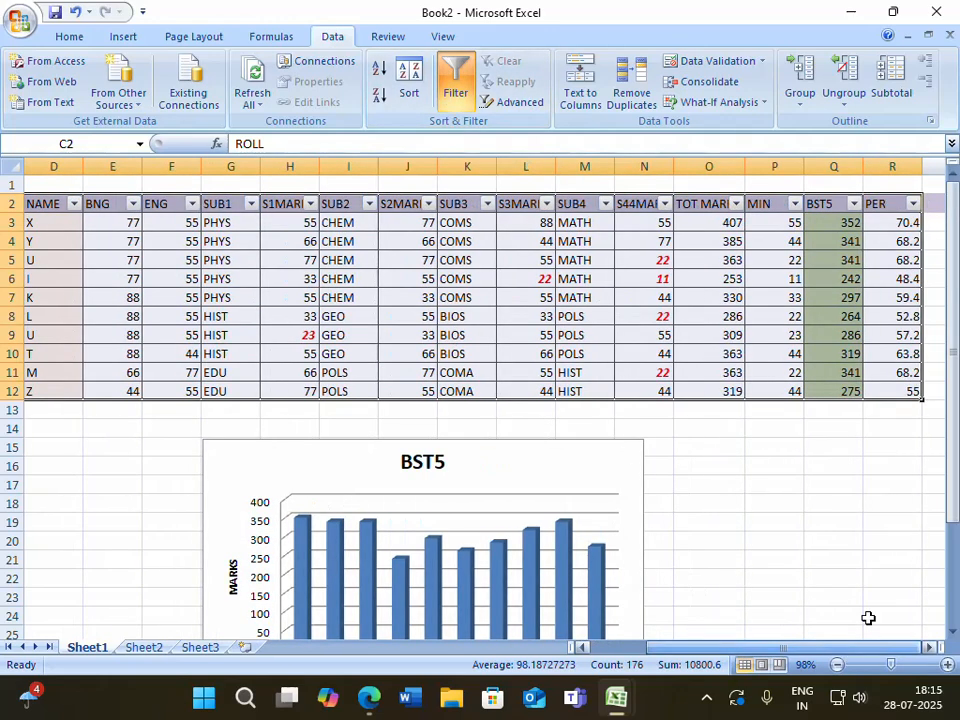
{"action": "left_click", "coordinate": [913, 204]}
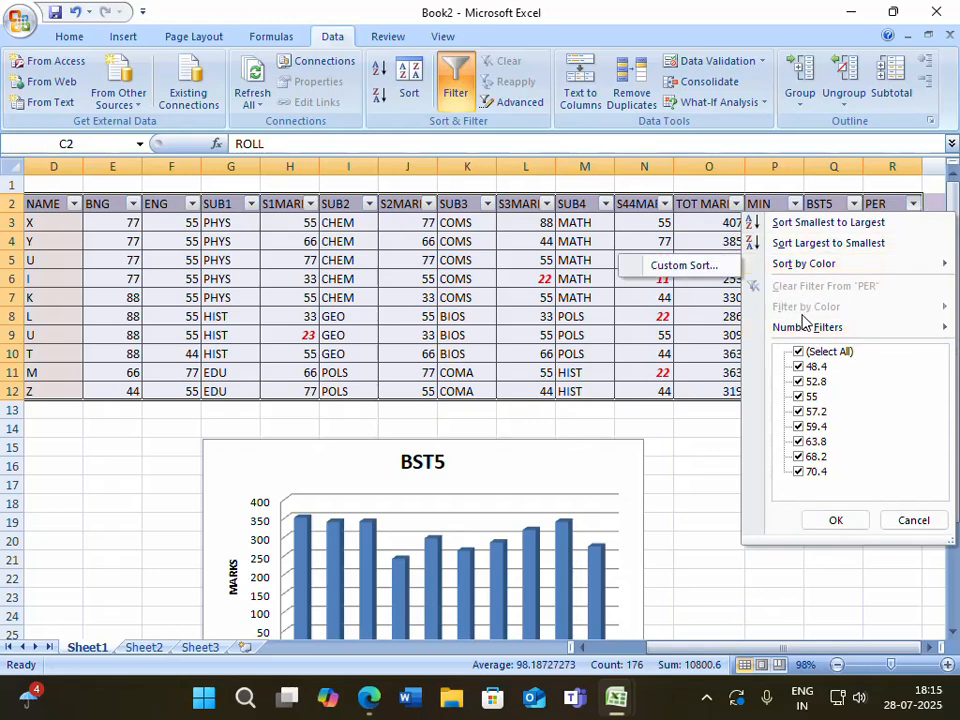
{"action": "mouse_move", "coordinate": [797, 327]}
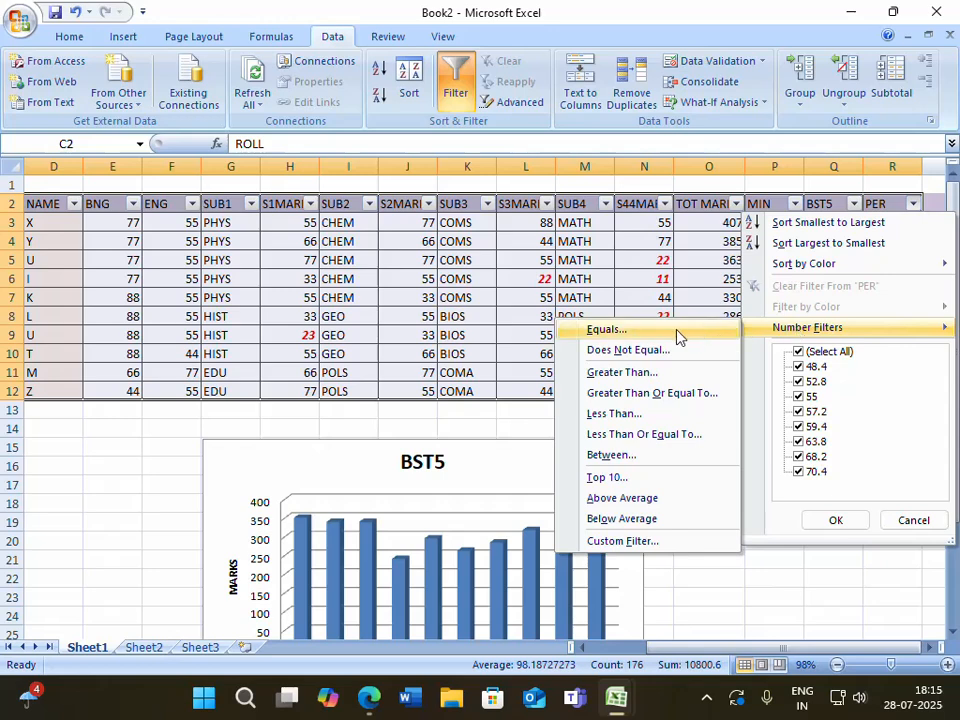
{"action": "left_click", "coordinate": [625, 543]}
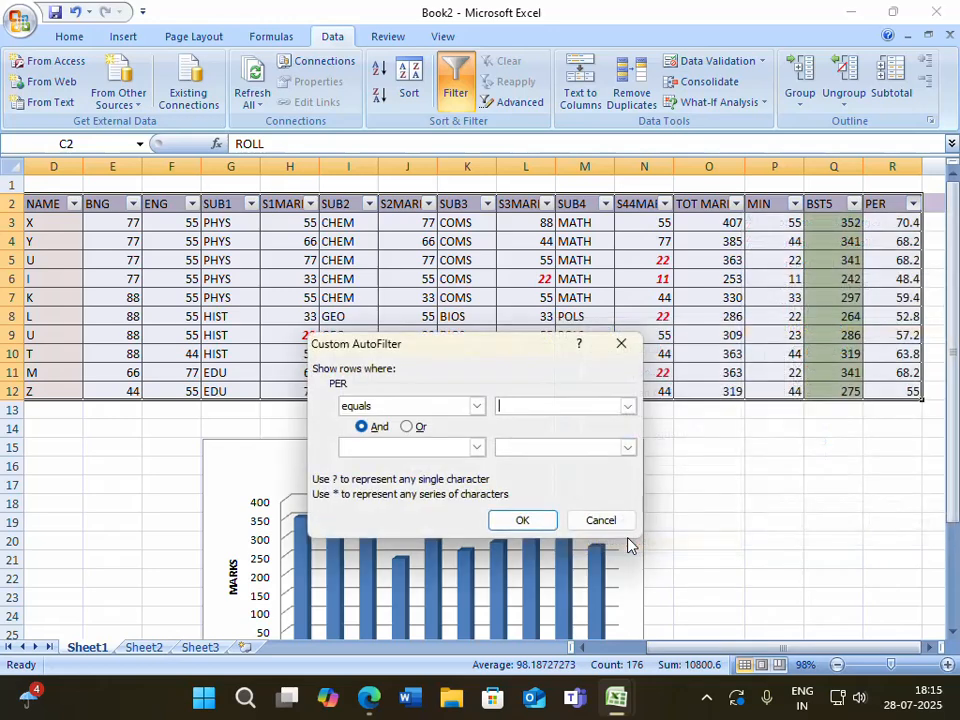
{"action": "left_click", "coordinate": [476, 405]}
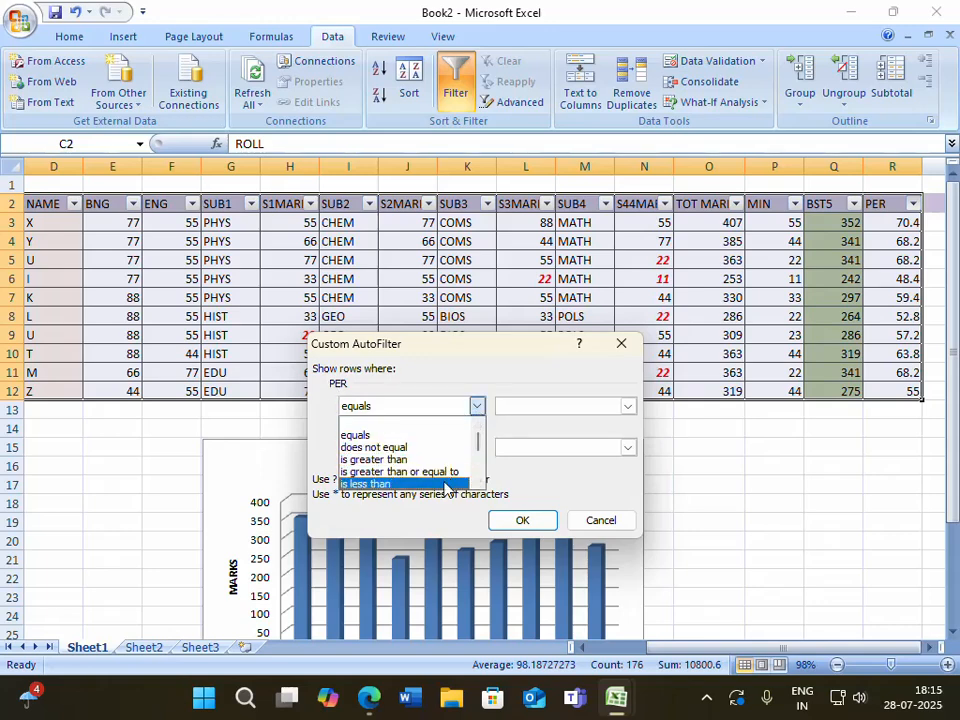
{"action": "left_click", "coordinate": [400, 471]}
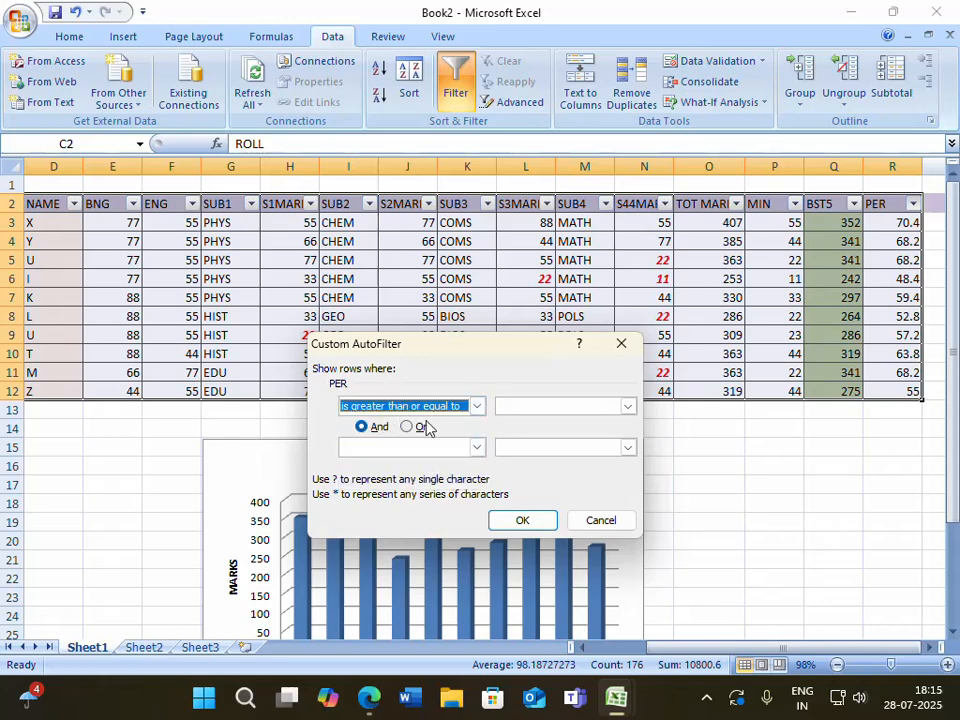
{"action": "left_click", "coordinate": [560, 406]}
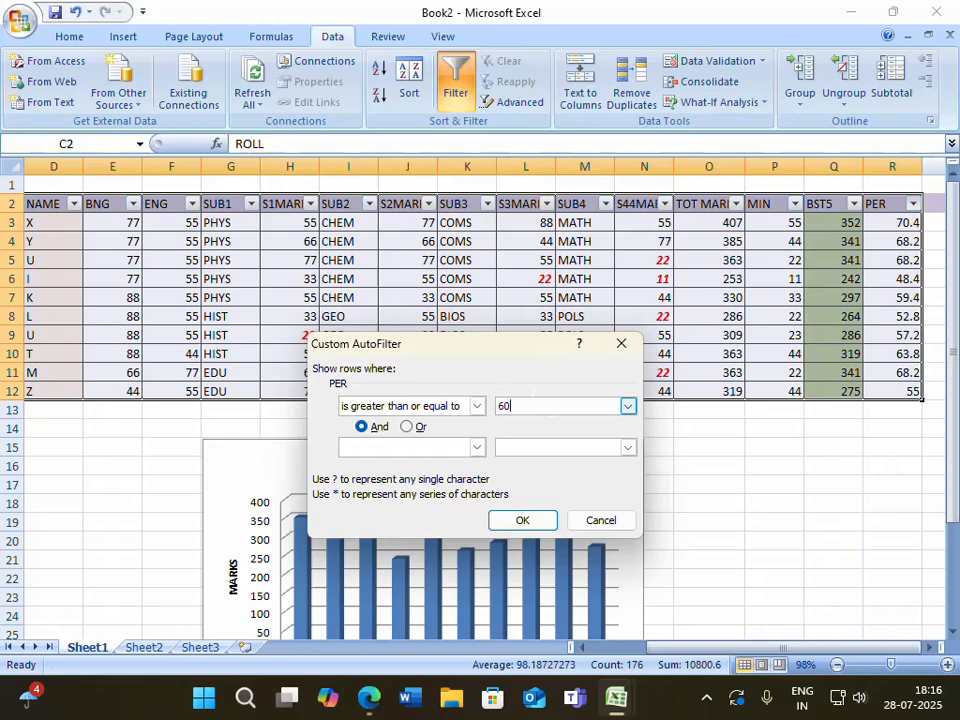
{"action": "left_click", "coordinate": [548, 520]}
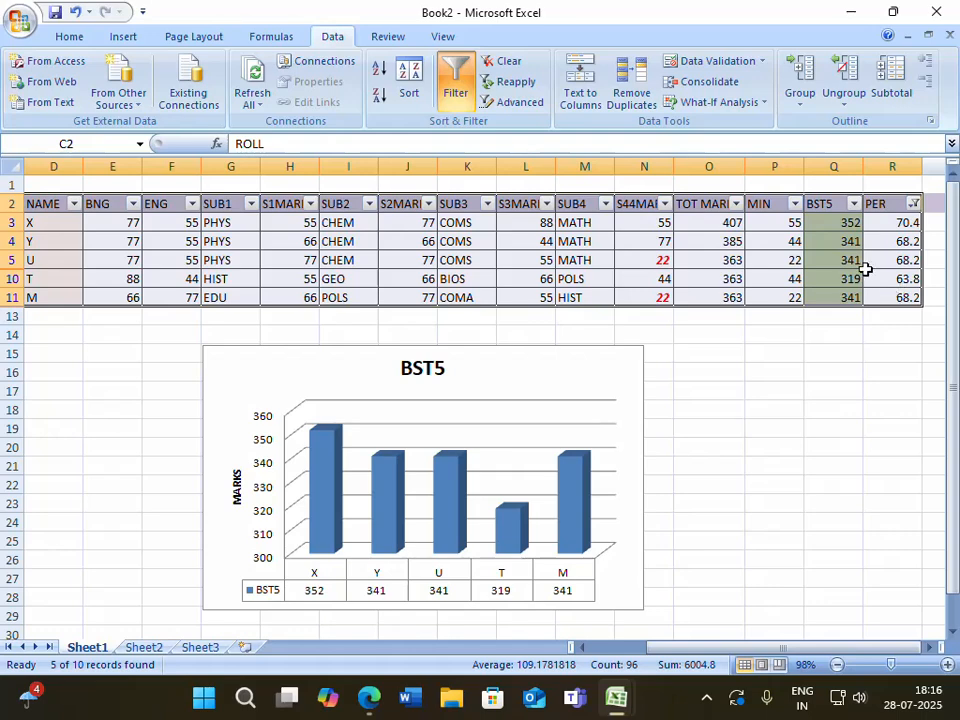
- Copy the filtered marks table from Sheet1 and paste it into Sheet3 starting at cell B2
{"action": "right_click", "coordinate": [634, 271]}
{"action": "left_click", "coordinate": [735, 314]}
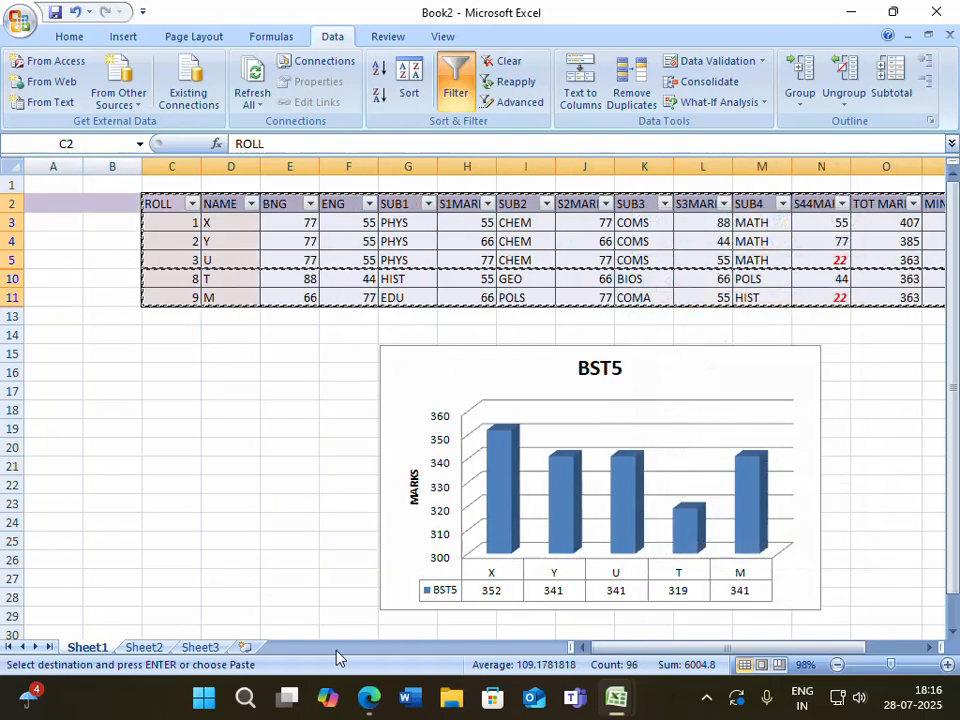
{"action": "left_click", "coordinate": [205, 647]}
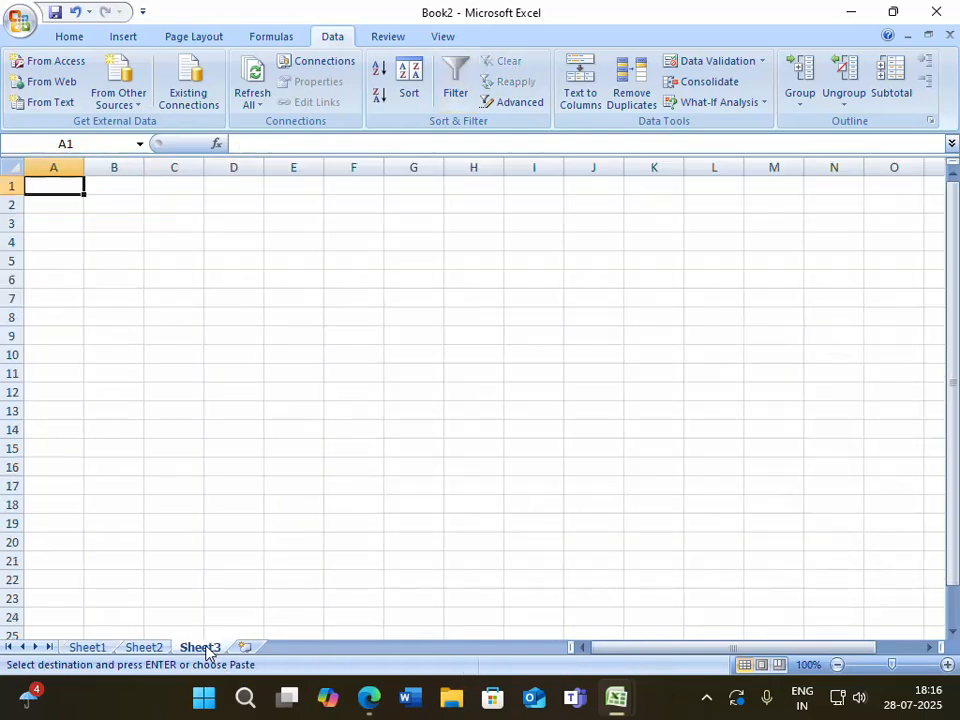
{"action": "left_click", "coordinate": [111, 190]}
{"action": "left_click", "coordinate": [111, 201]}
{"action": "right_click", "coordinate": [111, 201]}
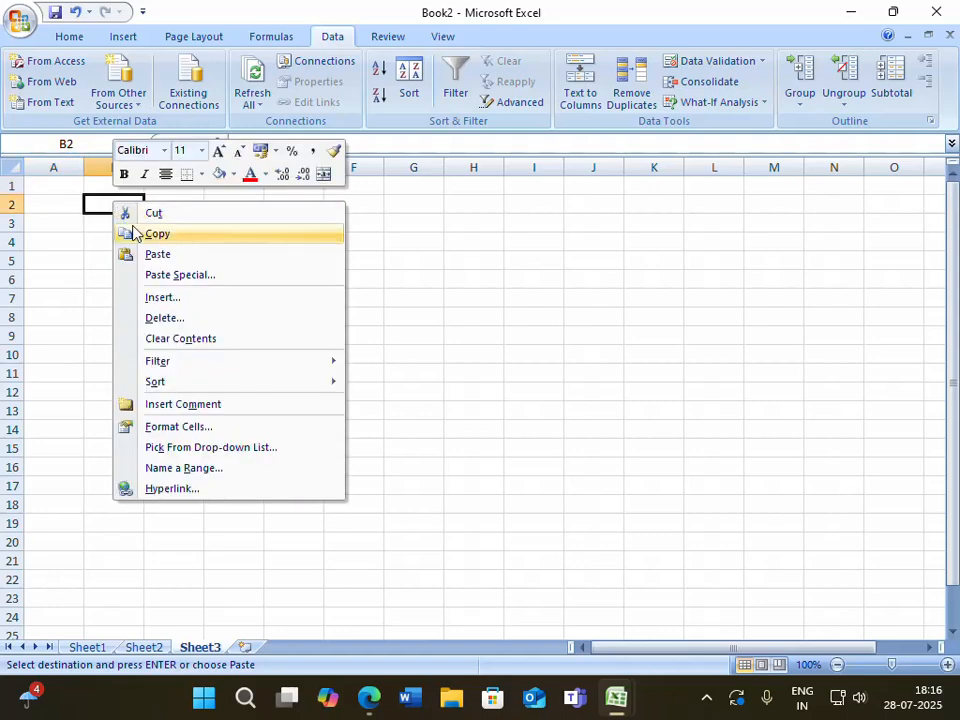
{"action": "left_click", "coordinate": [138, 250]}
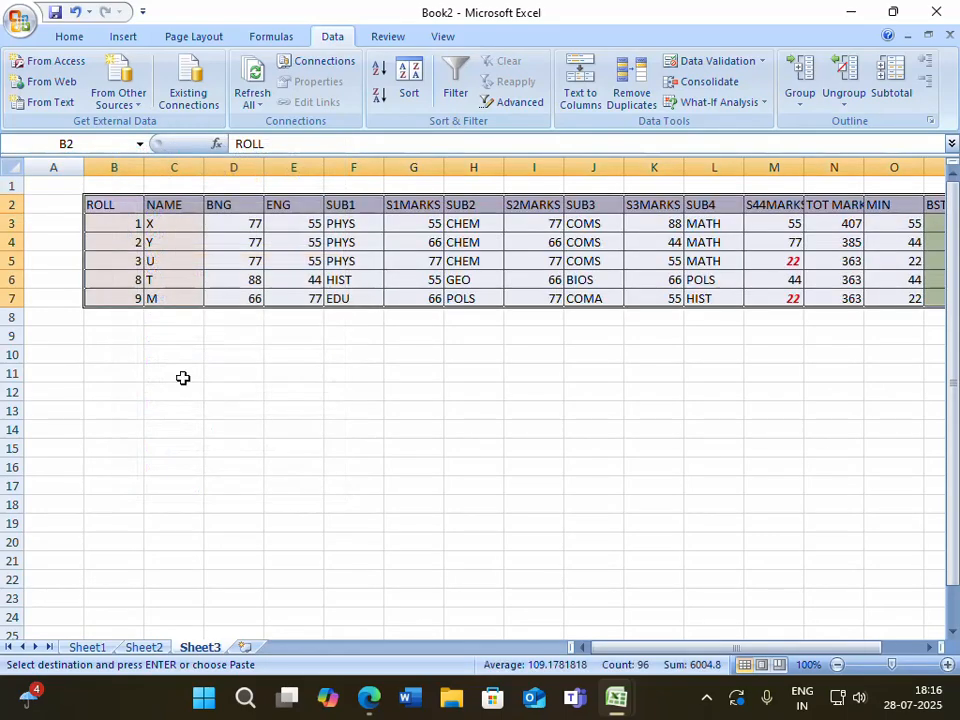
- Turn off filtering on the Sheet1 marks table so all student rows are shown
{"action": "left_click", "coordinate": [92, 646]}
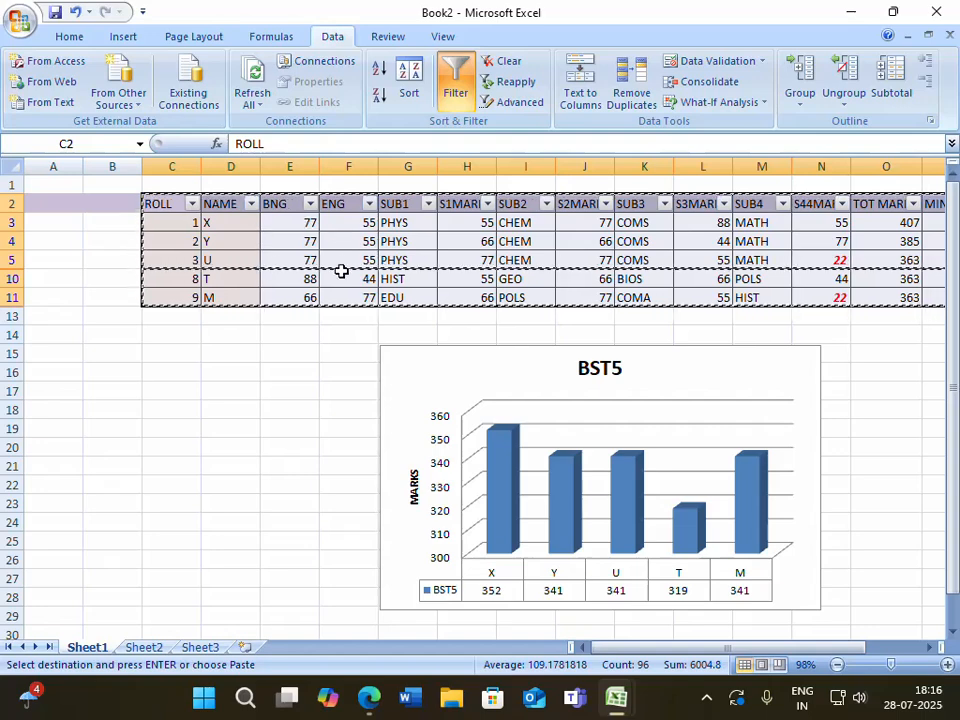
{"action": "left_click", "coordinate": [456, 92]}
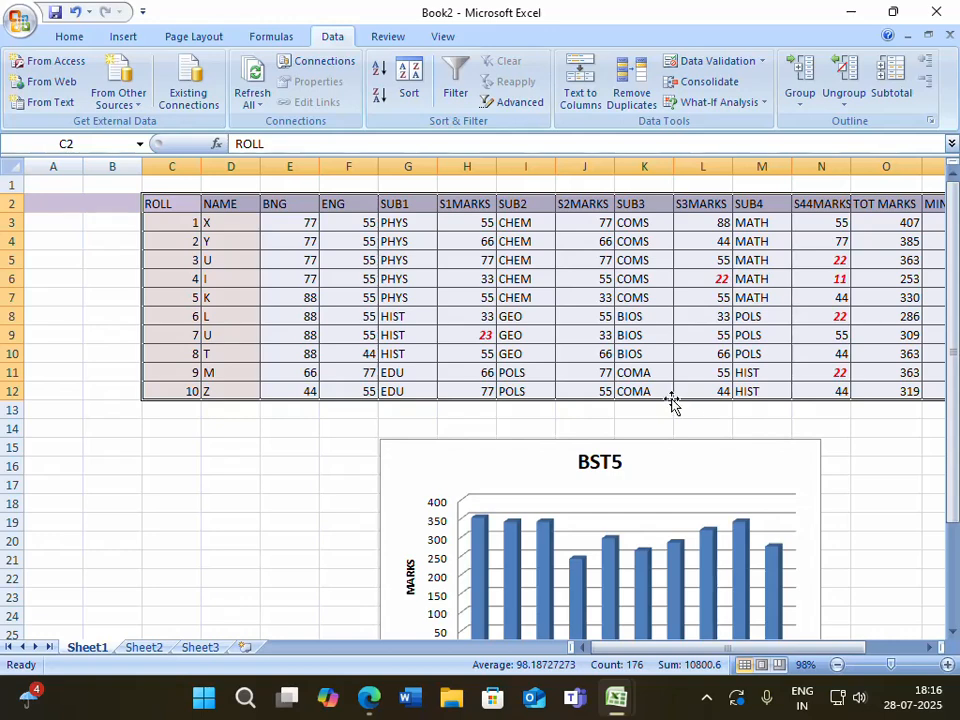
- Save the workbook in the Documents folder as an Excel Workbook named RESULT25_PROJ
{"action": "left_click", "coordinate": [54, 12]}
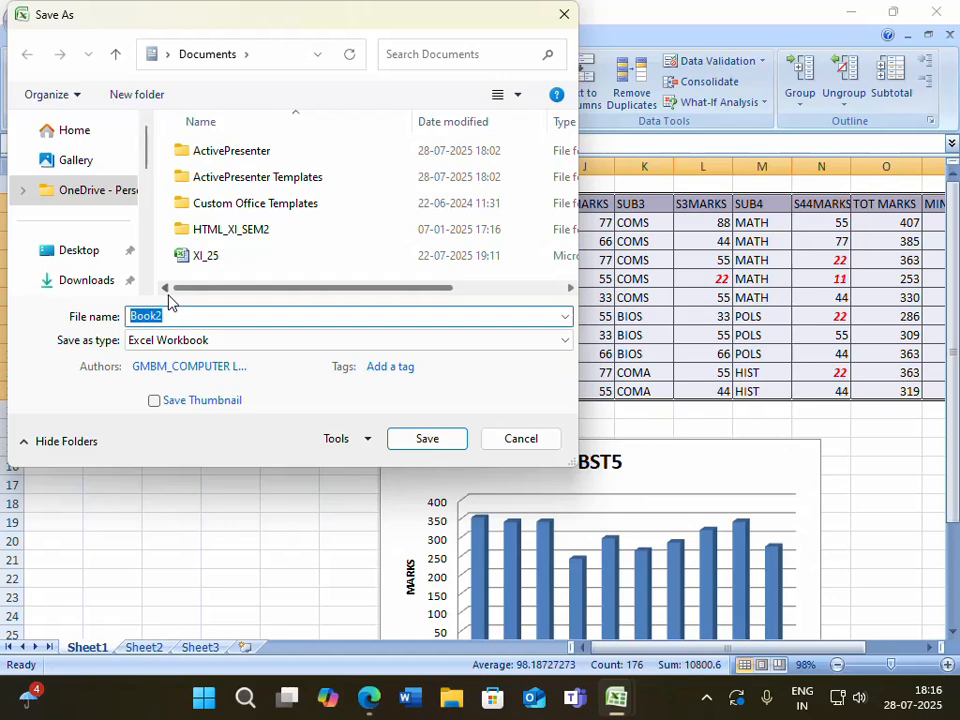
{"action": "type", "text": "R"}
{"action": "type", "text": "ESULT25_PROJ"}
{"action": "key", "text": "Return"}
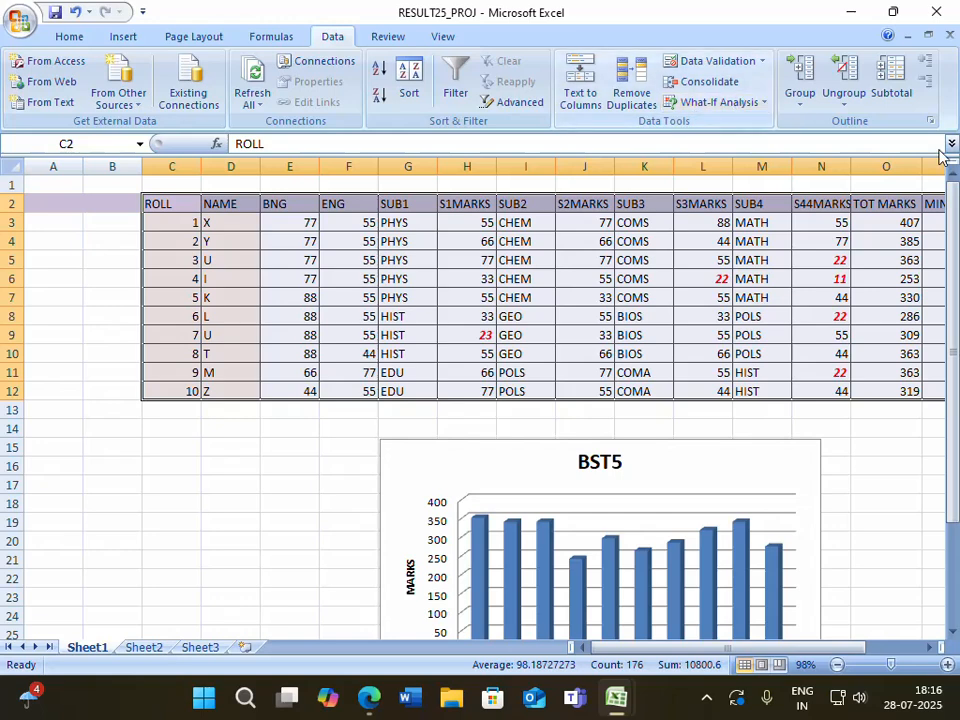
{"action": "left_click", "coordinate": [700, 699]}
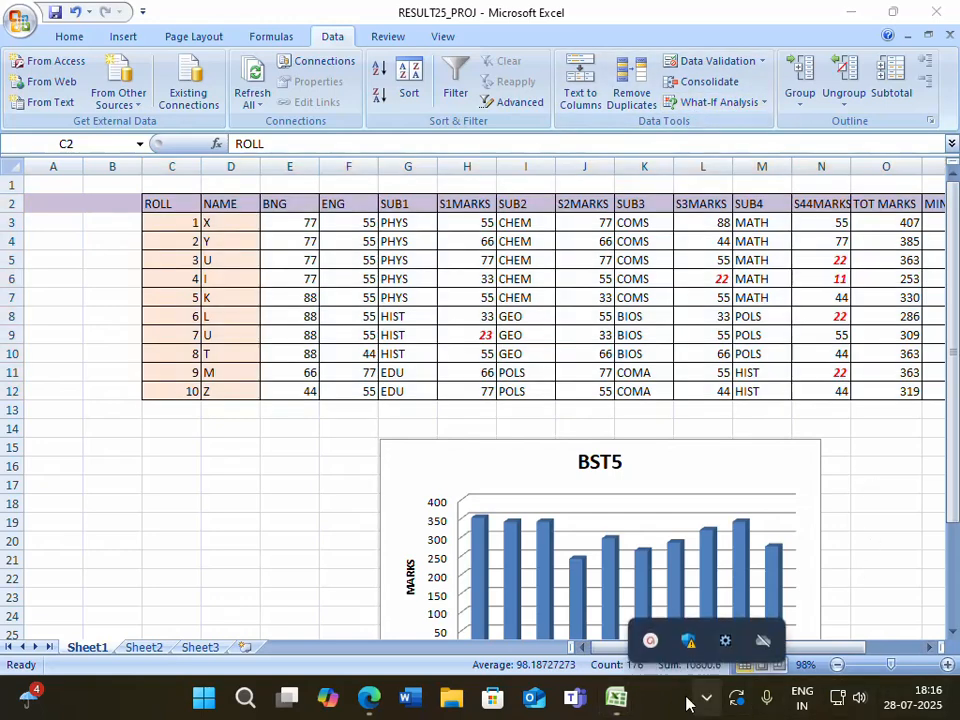
{"action": "left_click", "coordinate": [651, 641]}
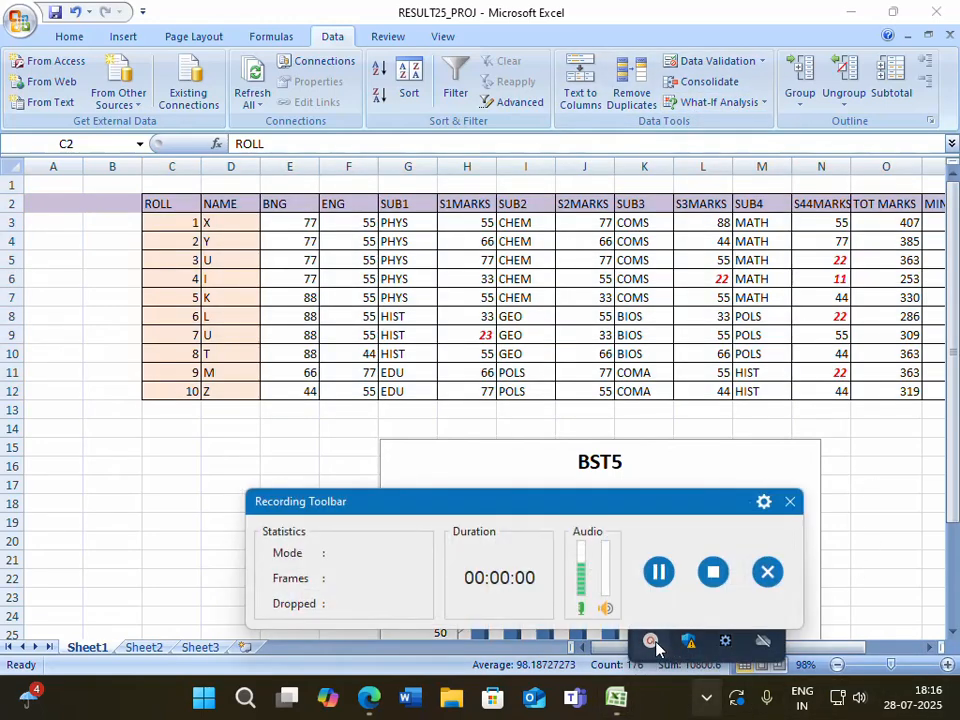